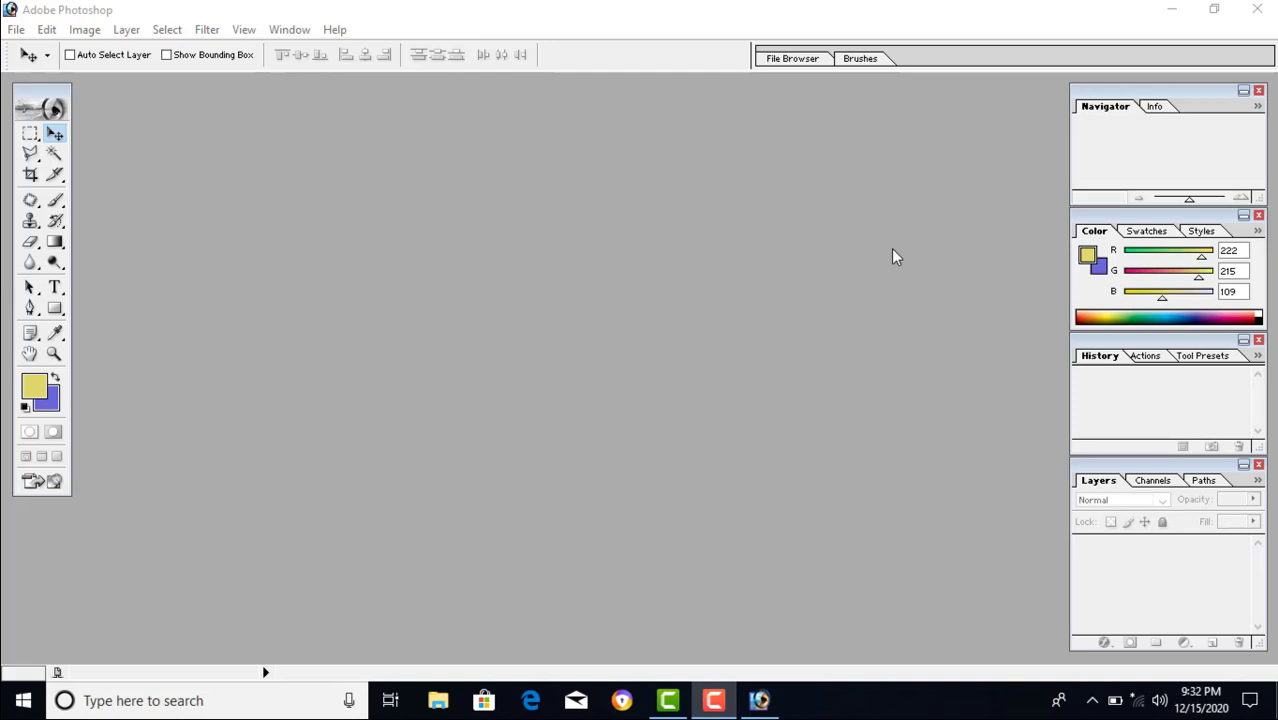
Open the woman's portrait dgfdgfdg.jpg from the Desktop.
{"action": "double_click", "coordinate": [488, 331]}
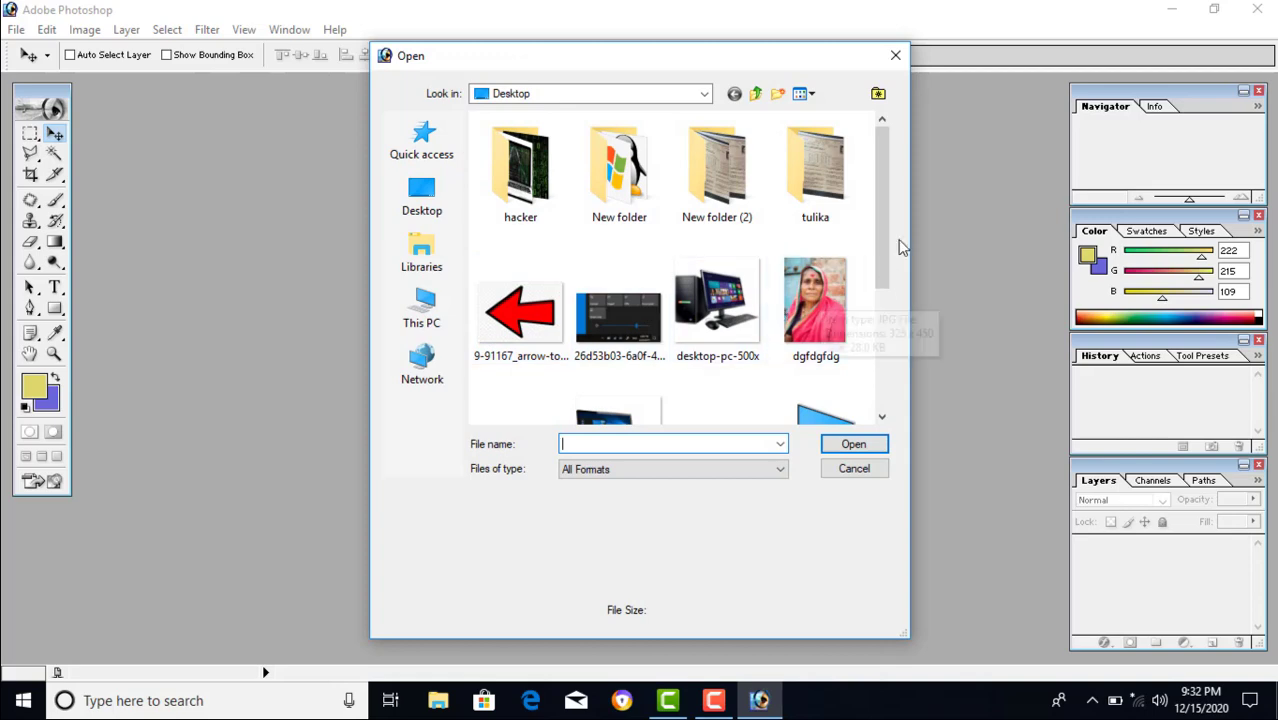
{"action": "mouse_move", "coordinate": [884, 205]}
{"action": "left_mouse_down"}
{"action": "mouse_move", "coordinate": [884, 325]}
{"action": "mouse_move", "coordinate": [879, 240]}
{"action": "left_mouse_up"}
{"action": "double_click", "coordinate": [808, 242]}
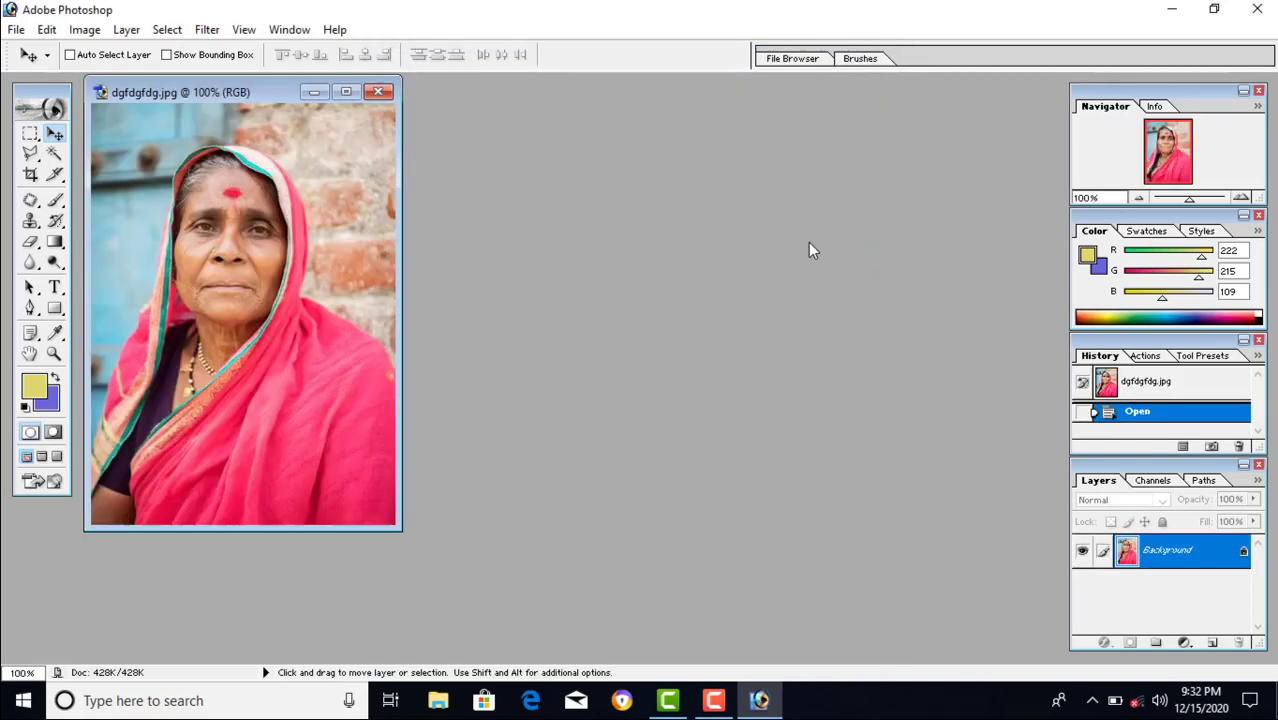
Open the man's photo Kerala-759fg.jpg and dismiss the locked-layer error.
{"action": "double_click", "coordinate": [809, 243]}
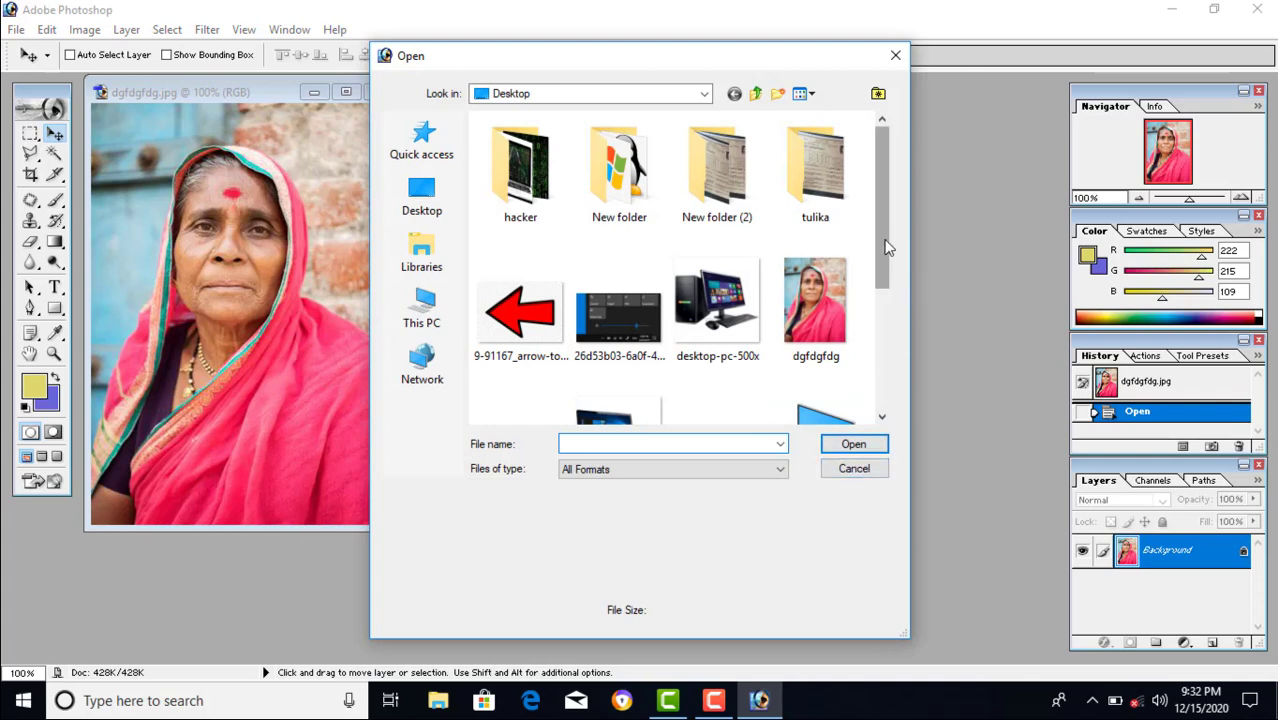
{"action": "left_click_drag", "start_coordinate": [886, 247], "coordinate": [884, 409]}
{"action": "double_click", "coordinate": [727, 240]}
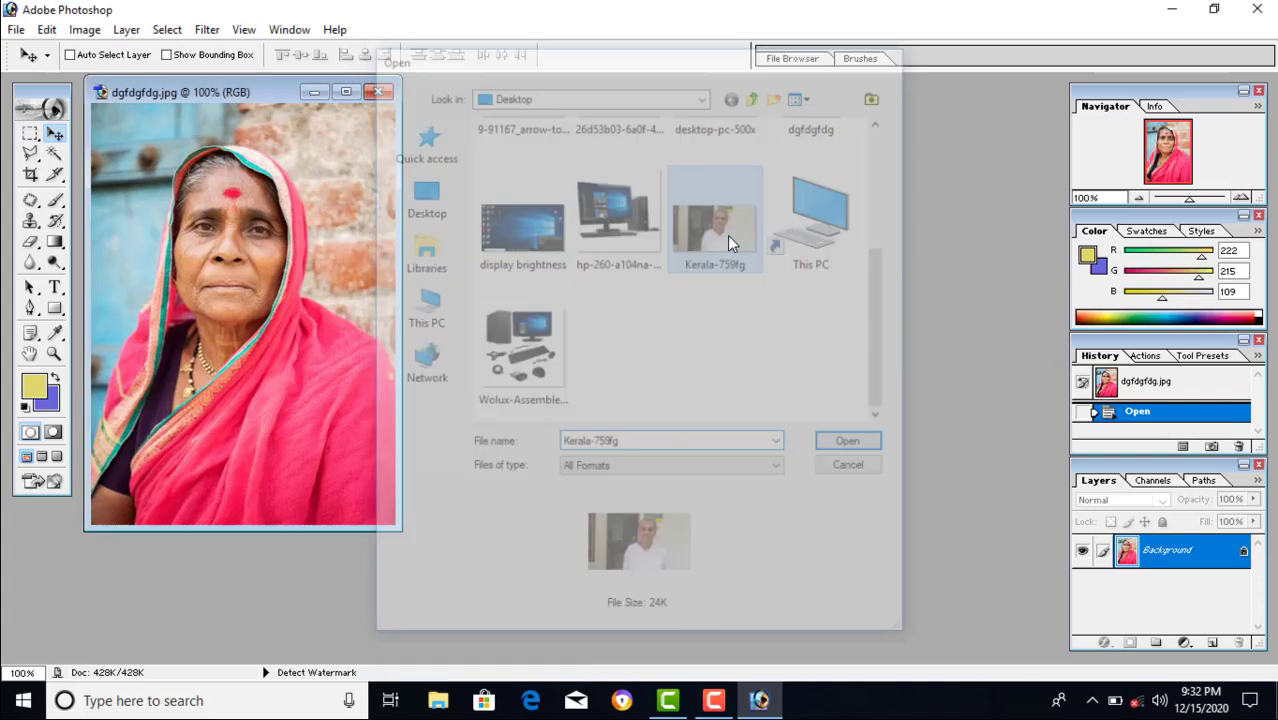
{"action": "left_click_drag", "start_coordinate": [473, 106], "coordinate": [608, 115]}
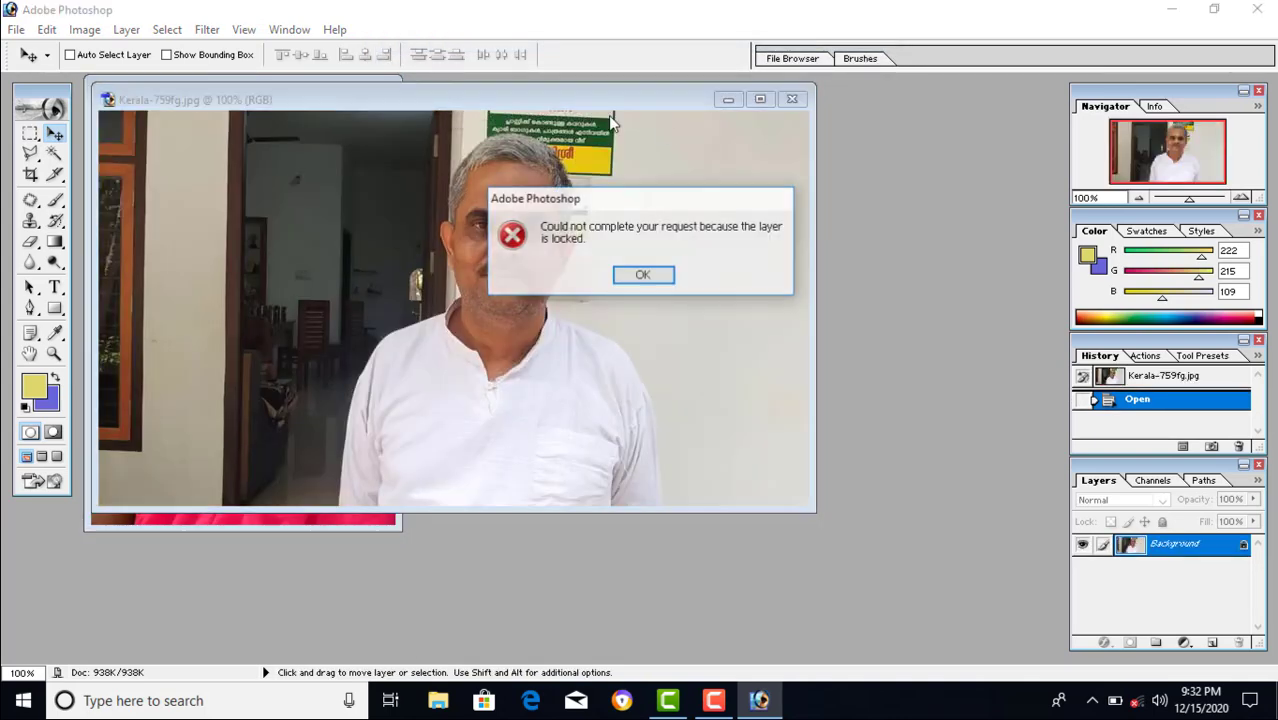
{"action": "left_click", "coordinate": [645, 275]}
Place the Kerala-759fg window to the right of the woman's portrait, leaving it floating.
{"action": "left_click_drag", "start_coordinate": [507, 98], "coordinate": [838, 115]}
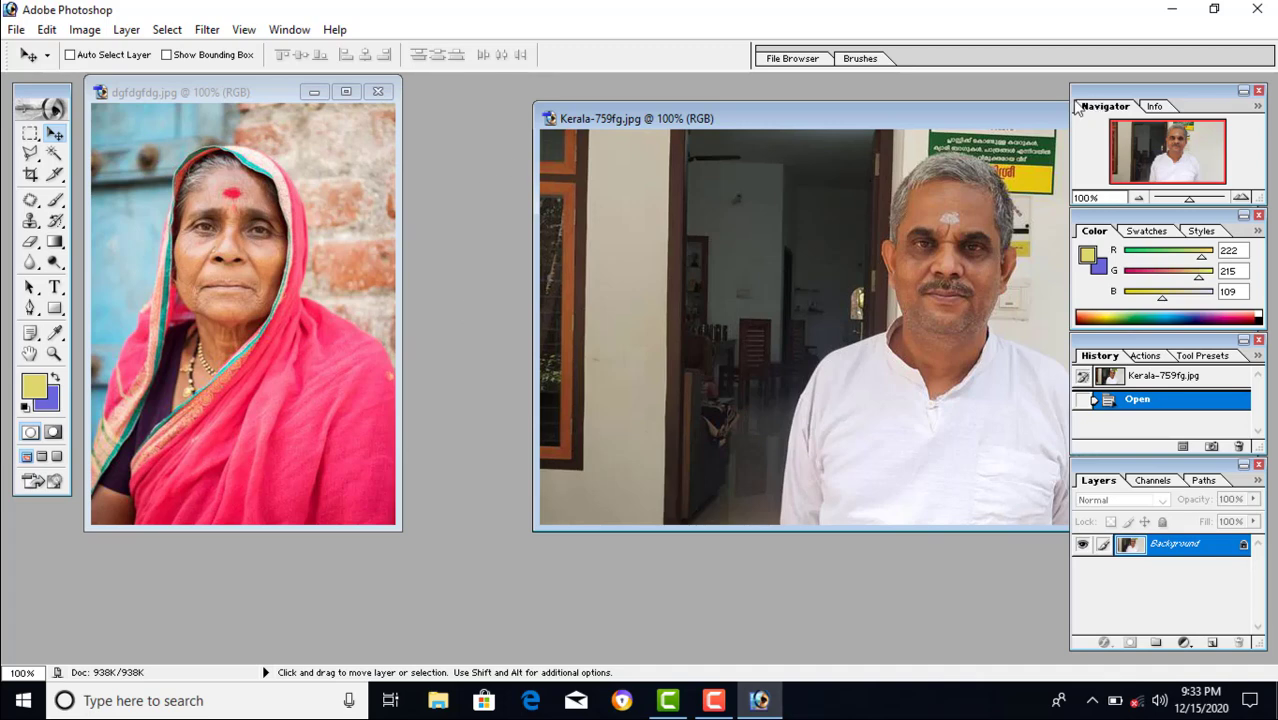
{"action": "double_click", "coordinate": [911, 121]}
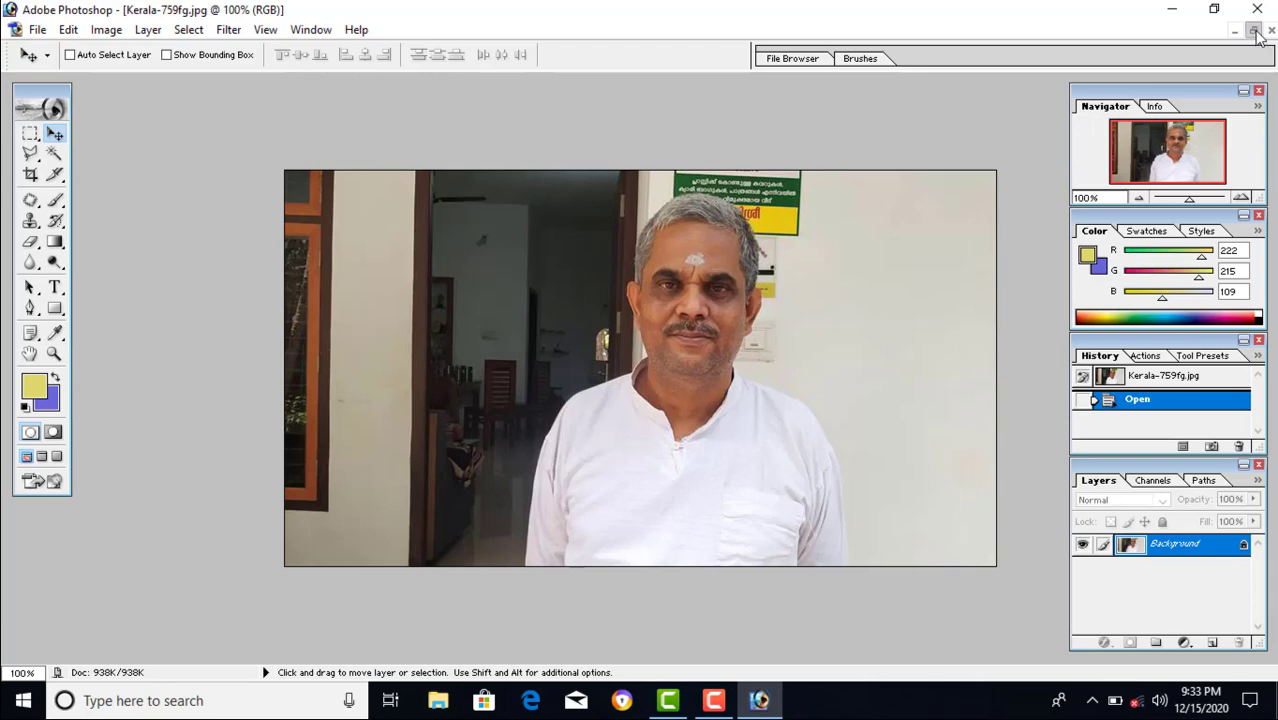
{"action": "left_click", "coordinate": [1253, 30]}
{"action": "double_click", "coordinate": [873, 120]}
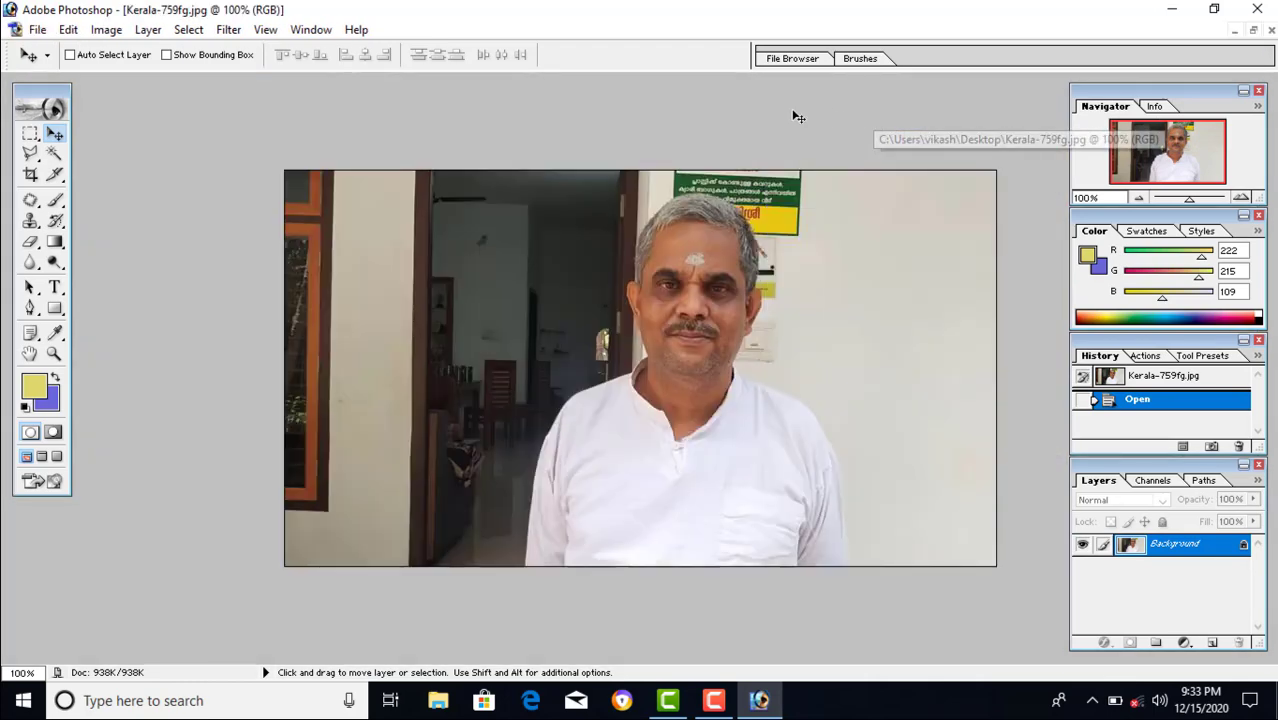
{"action": "left_click", "coordinate": [1257, 30]}
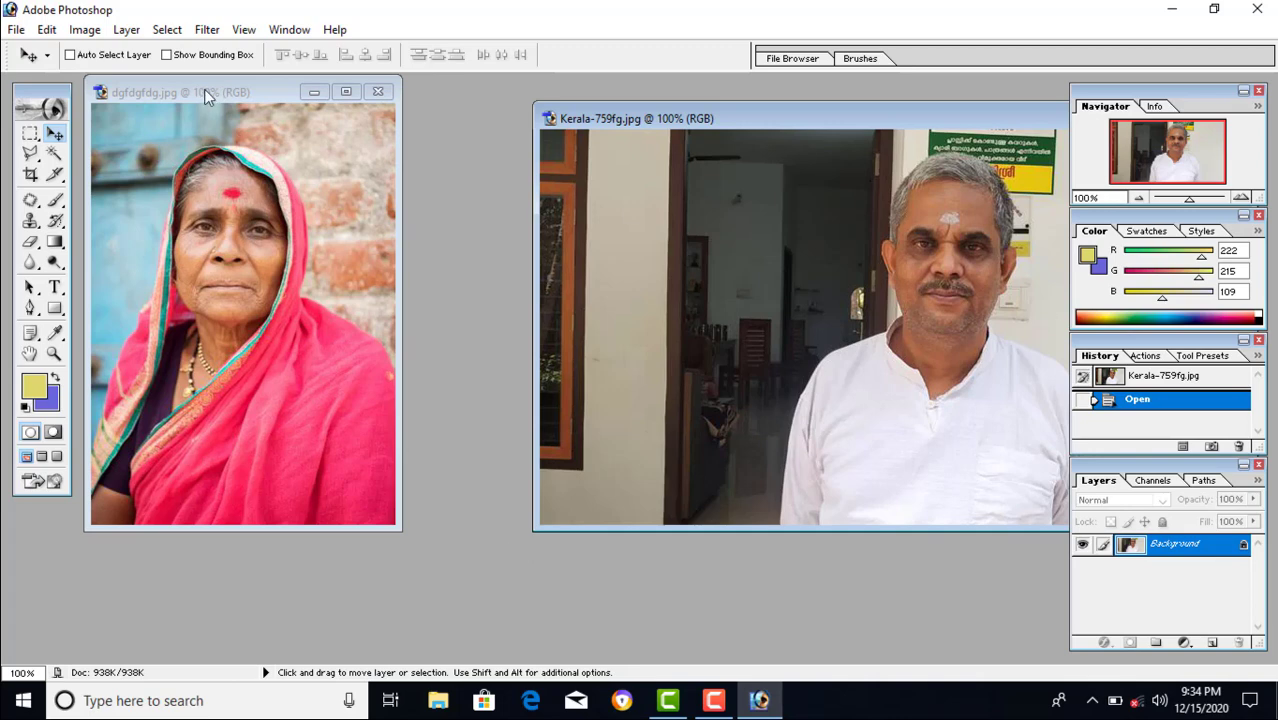
Reposition both photo windows and cancel a stray Open dialog.
{"action": "left_click_drag", "start_coordinate": [200, 92], "coordinate": [288, 102]}
{"action": "left_click_drag", "start_coordinate": [561, 118], "coordinate": [533, 112]}
{"action": "key", "text": "alt+f"}
{"action": "key", "text": "o"}
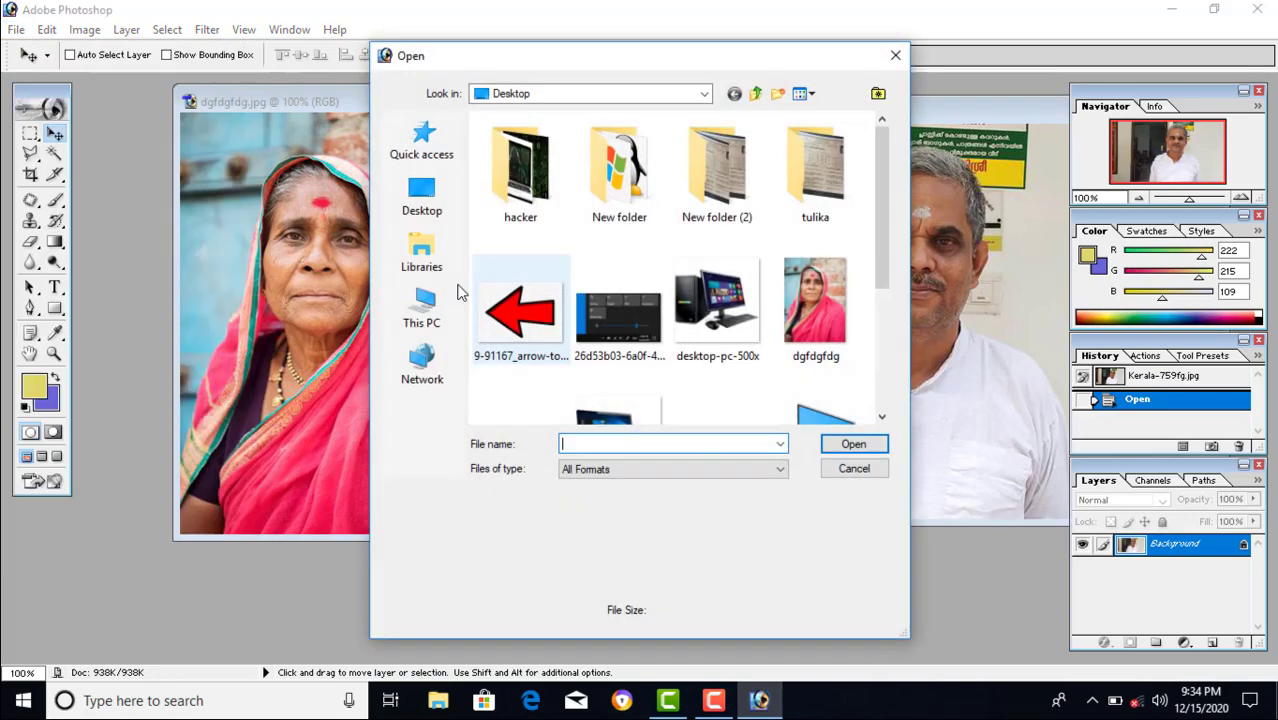
{"action": "left_click", "coordinate": [870, 470]}
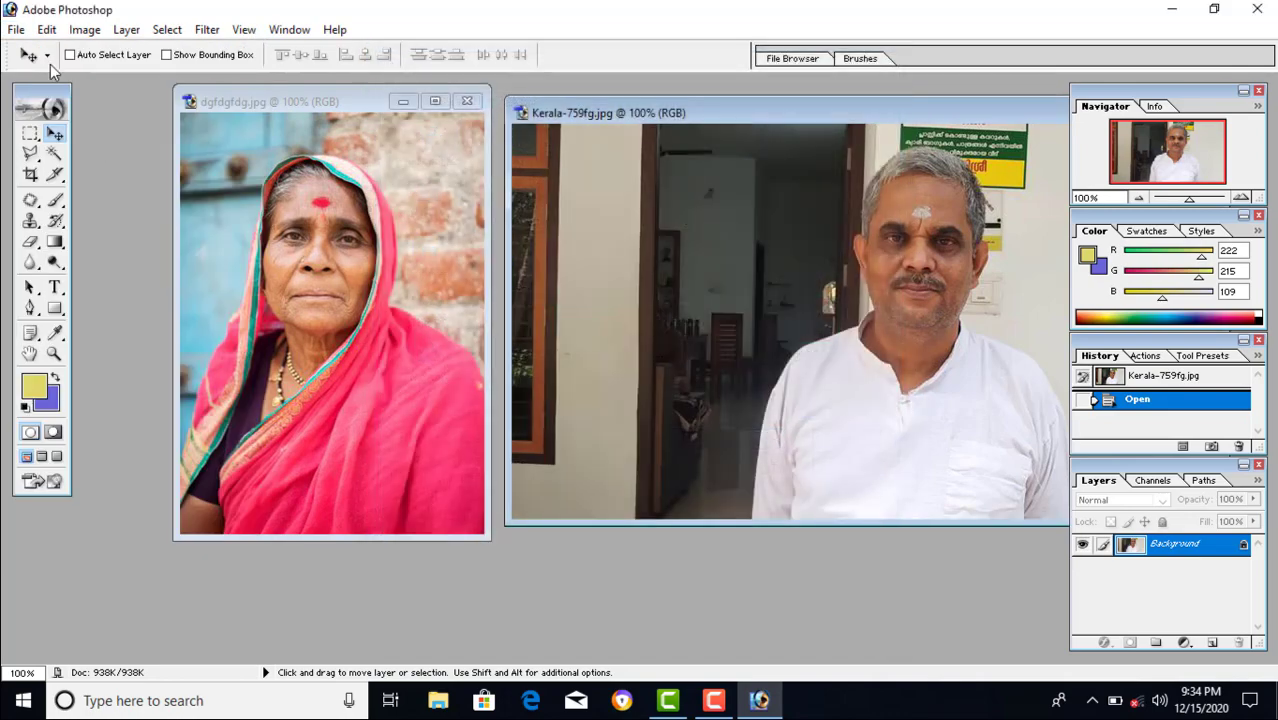
Create a new 640 x 480 document, Untitled-1, with the man's photo in front.
{"action": "left_click", "coordinate": [16, 33]}
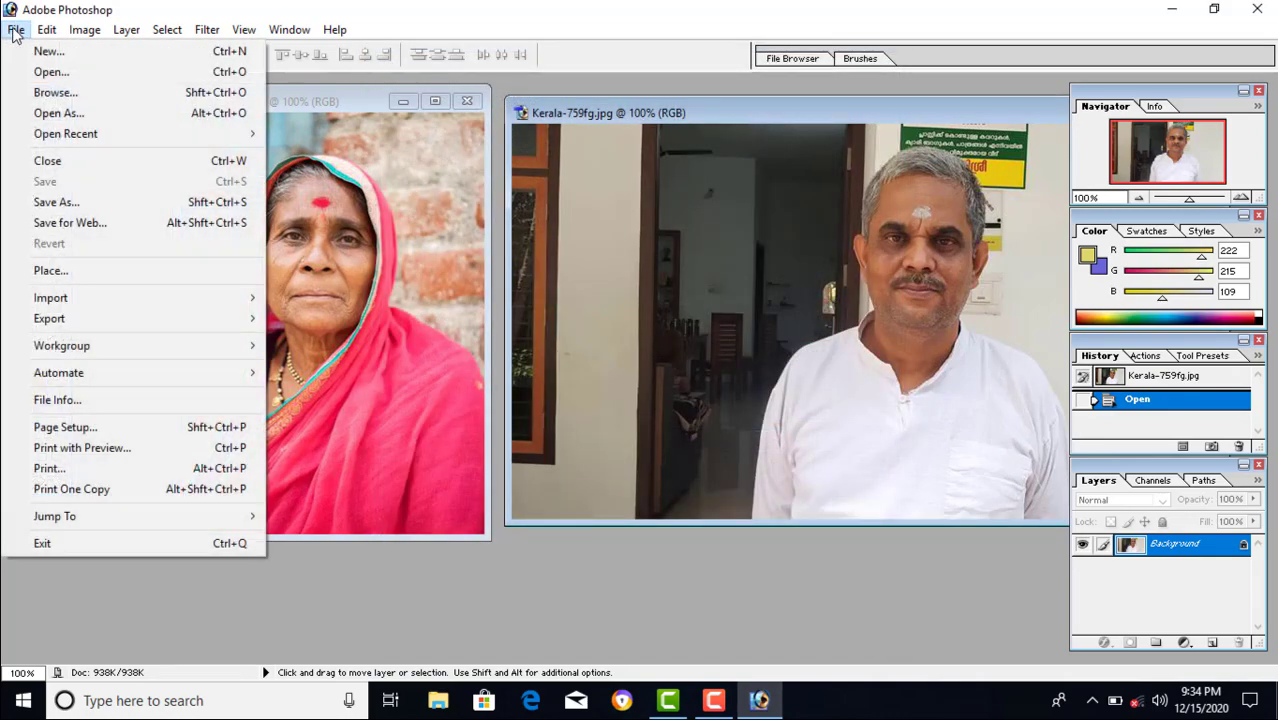
{"action": "left_click", "coordinate": [43, 50]}
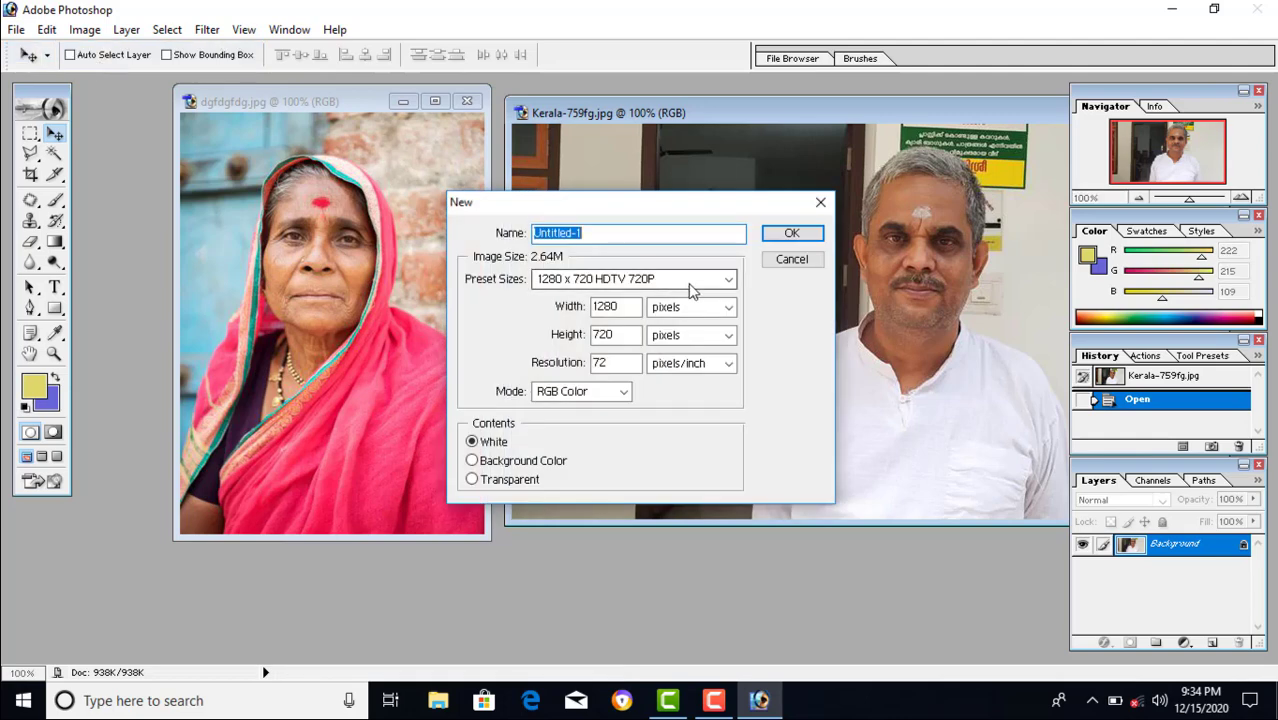
{"action": "left_click", "coordinate": [688, 282]}
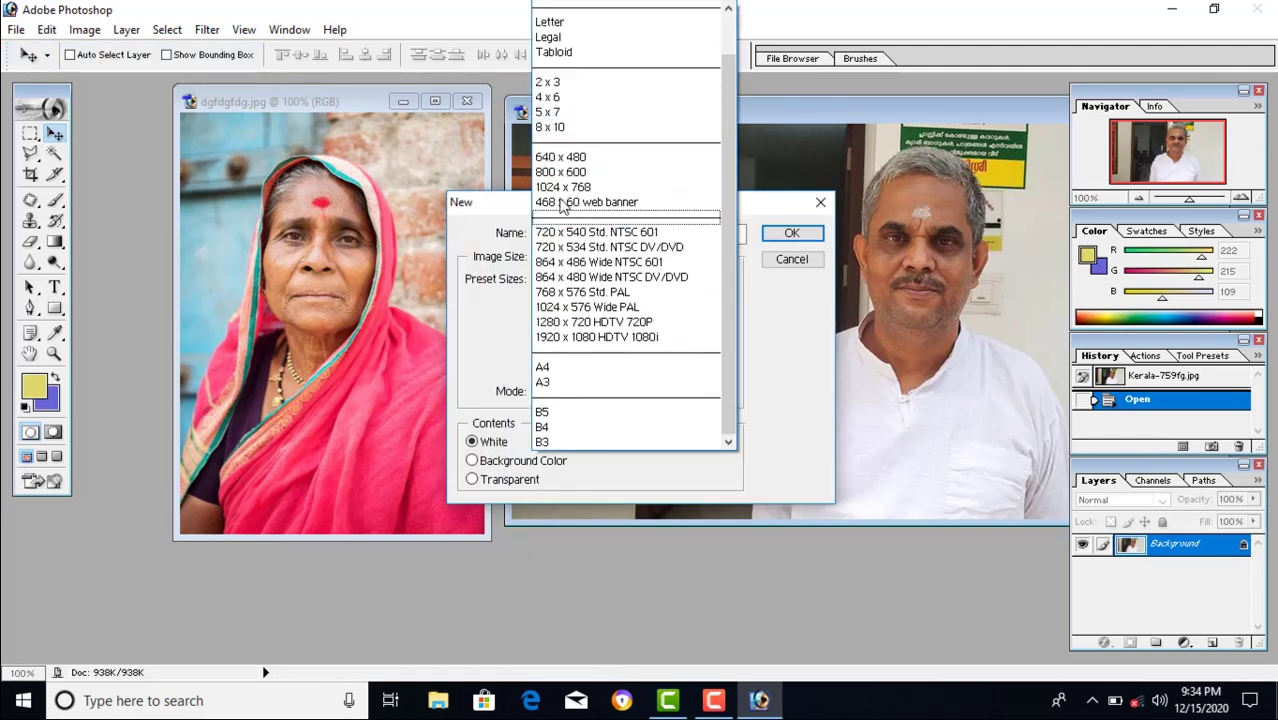
{"action": "left_click", "coordinate": [565, 160]}
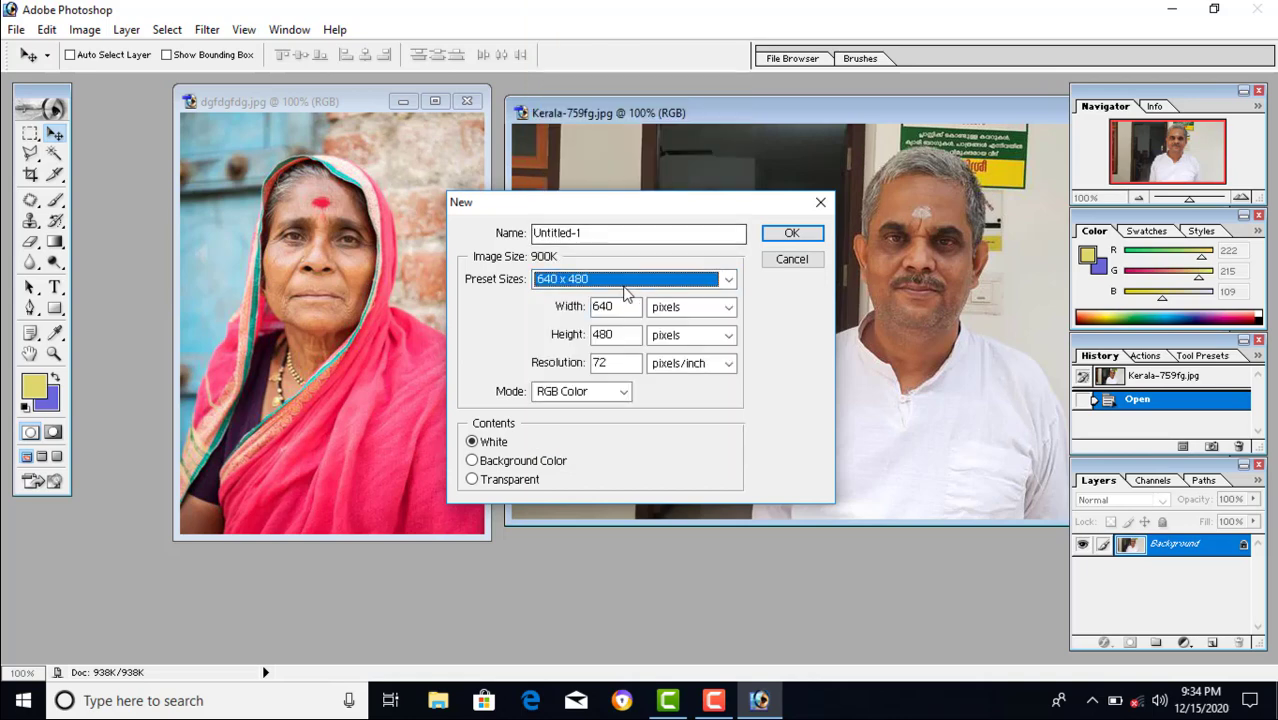
{"action": "left_click", "coordinate": [791, 235]}
{"action": "double_click", "coordinate": [492, 104]}
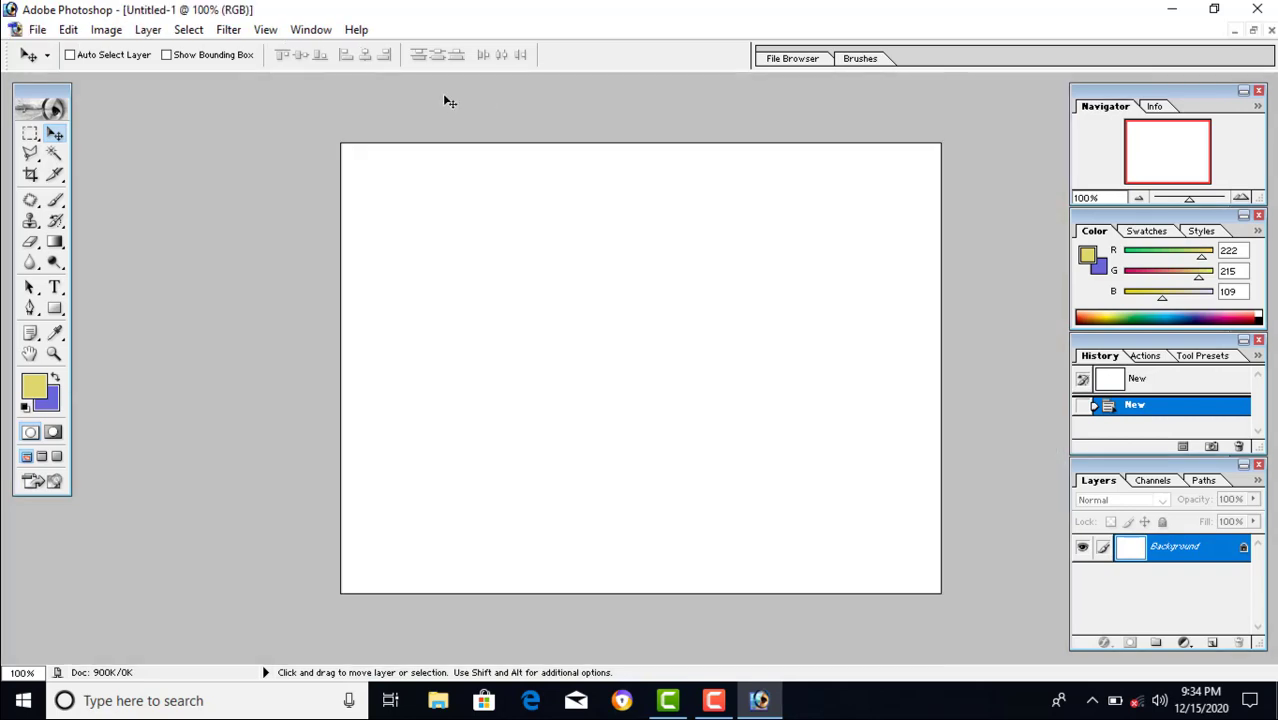
{"action": "left_click", "coordinate": [1253, 30]}
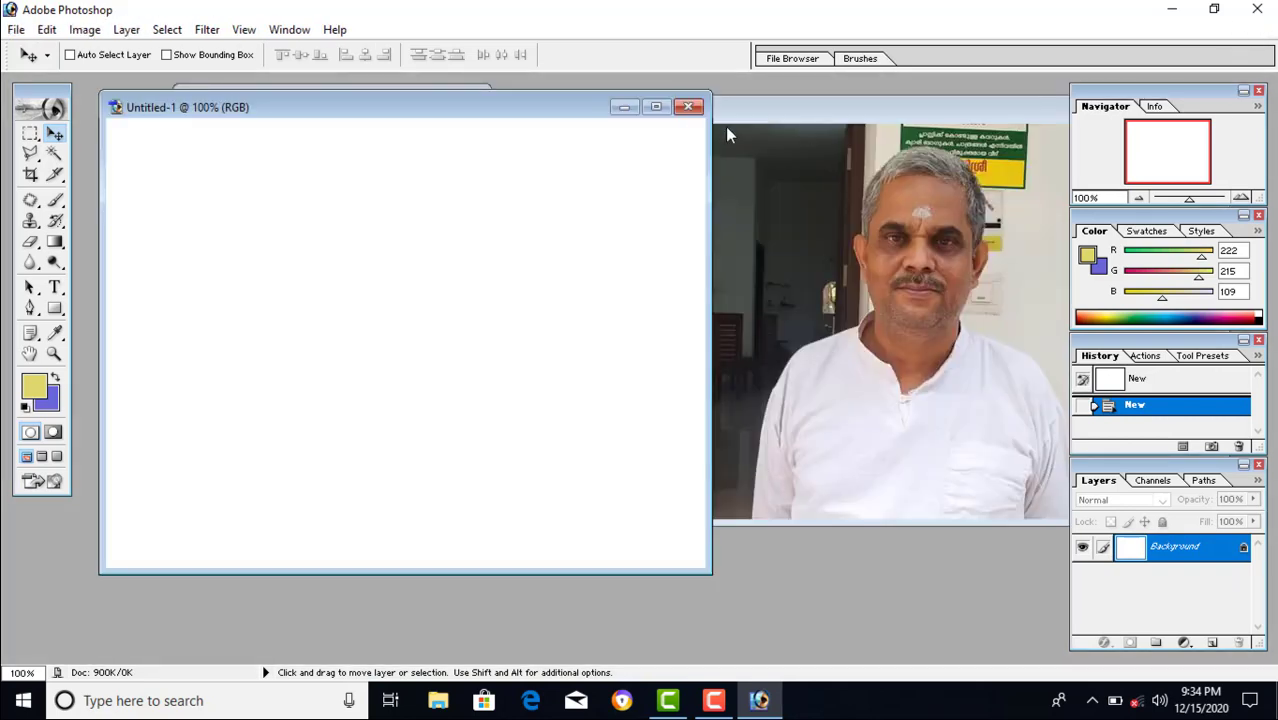
{"action": "left_click", "coordinate": [893, 272]}
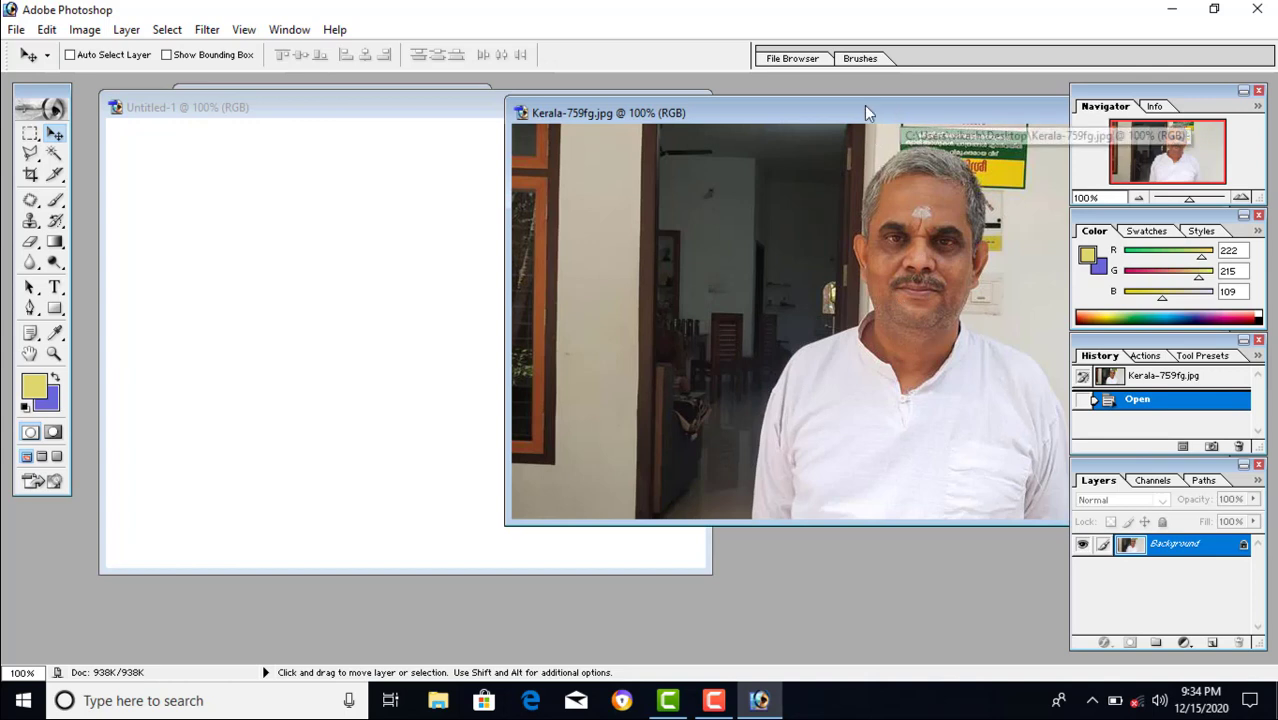
Magic Wand-select the dark doorway behind the man and clear it to solid blue.
{"action": "left_click_drag", "start_coordinate": [899, 112], "coordinate": [793, 97]}
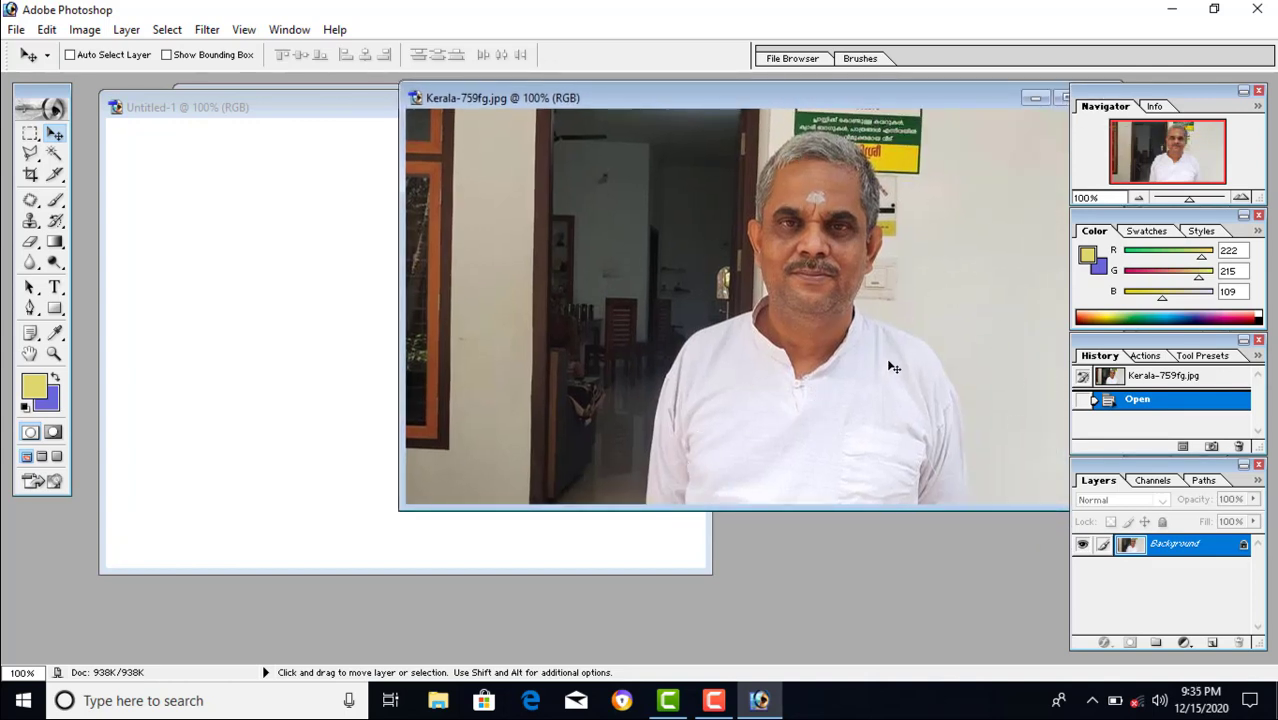
{"action": "left_click", "coordinate": [54, 154]}
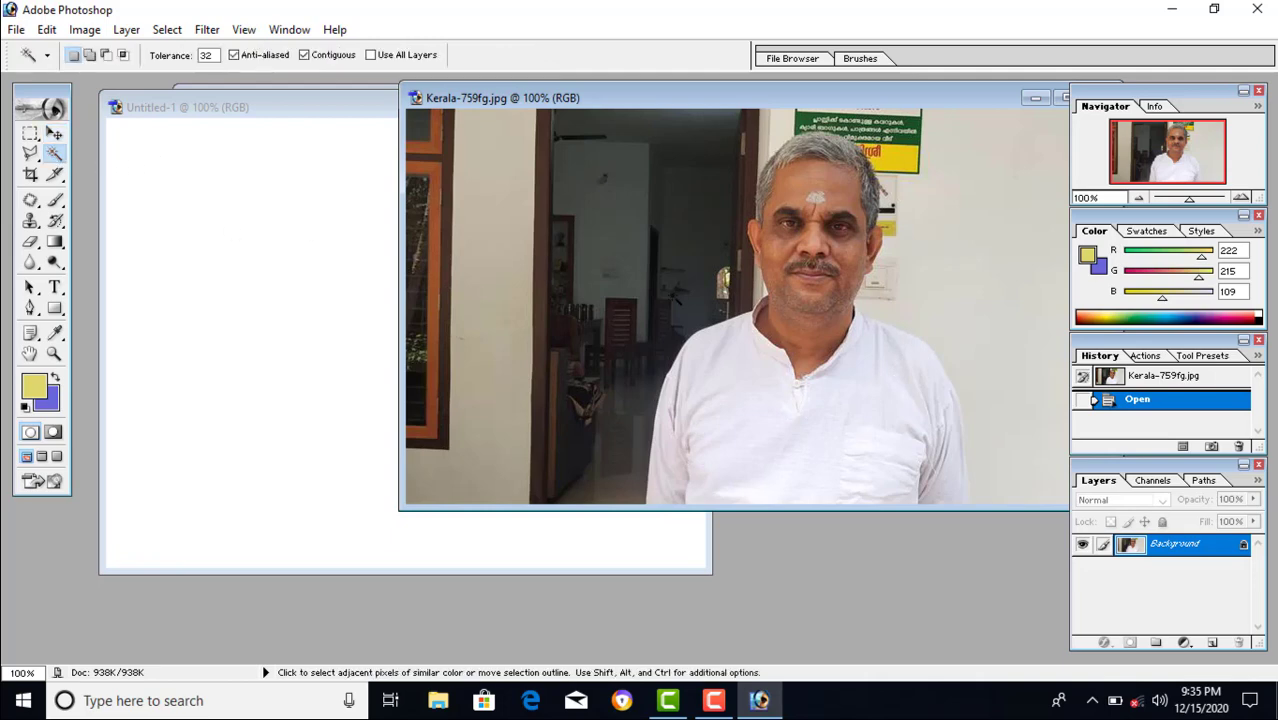
{"action": "left_click", "coordinate": [647, 271]}
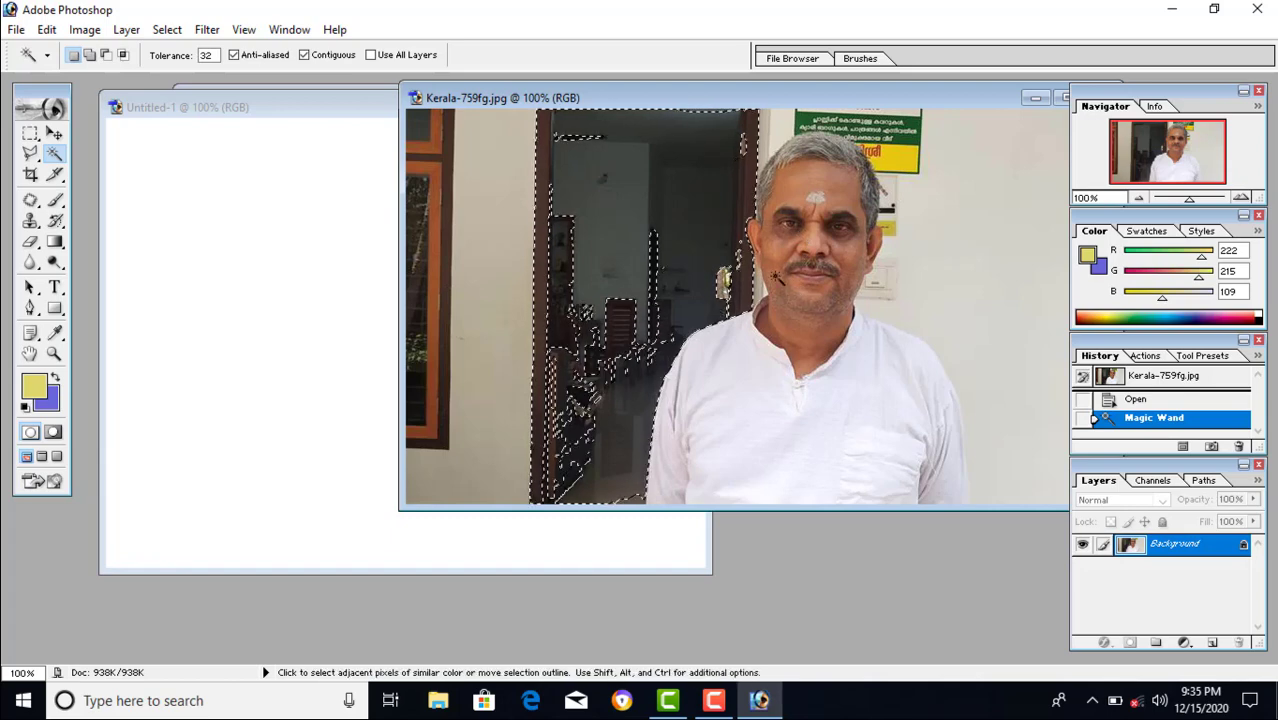
{"action": "key", "text": "shift"}
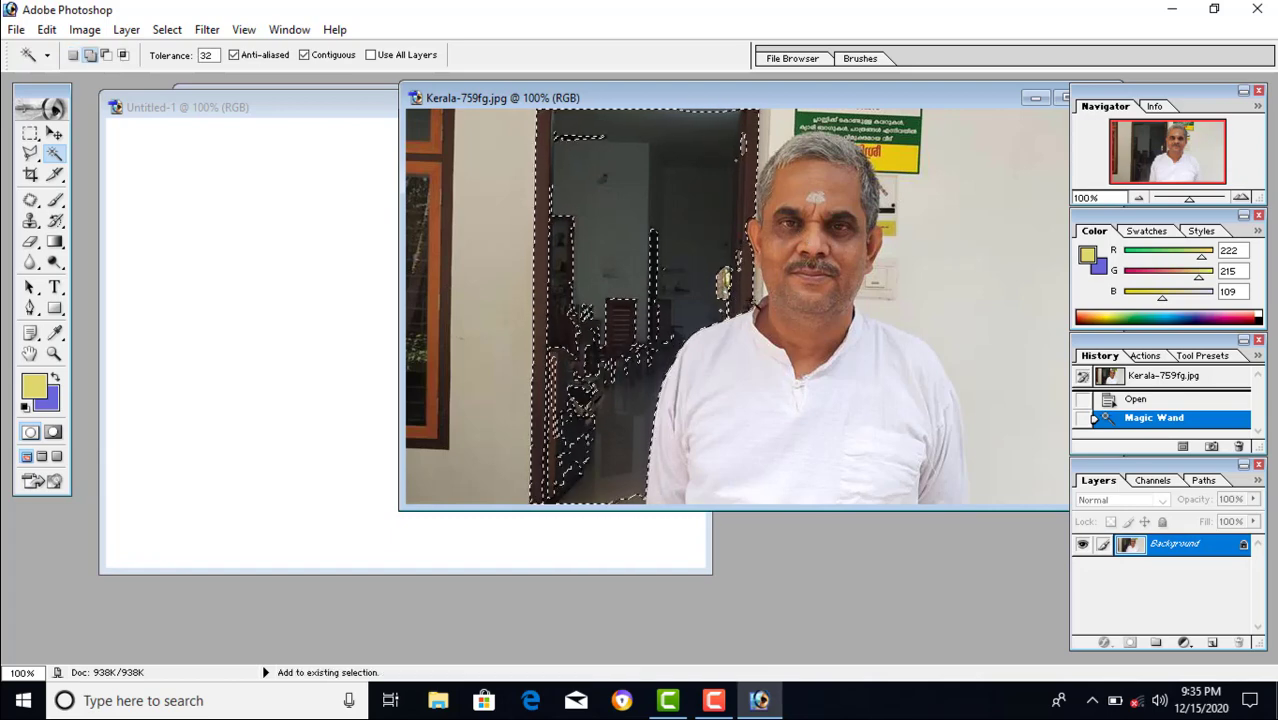
{"action": "left_click", "coordinate": [620, 330], "text": "shift"}
{"action": "left_click", "coordinate": [590, 380], "text": "shift"}
{"action": "left_click", "coordinate": [713, 277], "text": "shift"}
{"action": "left_click", "coordinate": [643, 270], "text": "shift"}
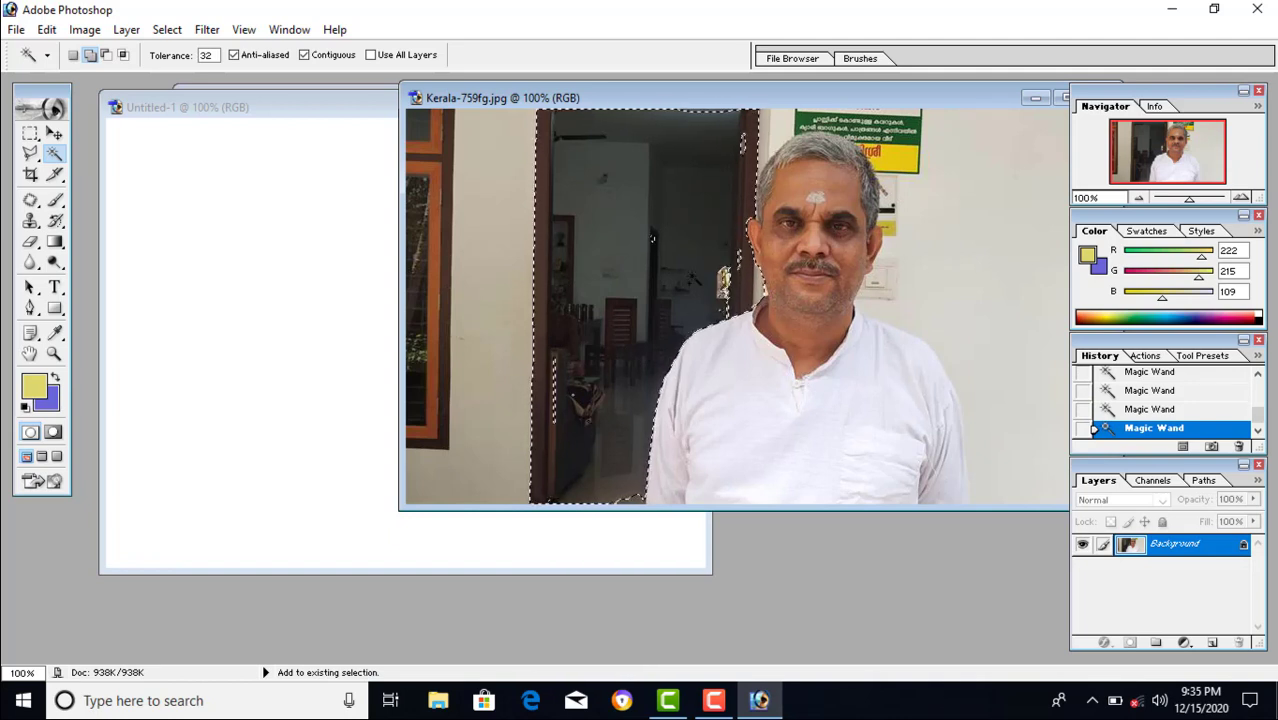
{"action": "left_click", "coordinate": [677, 283]}
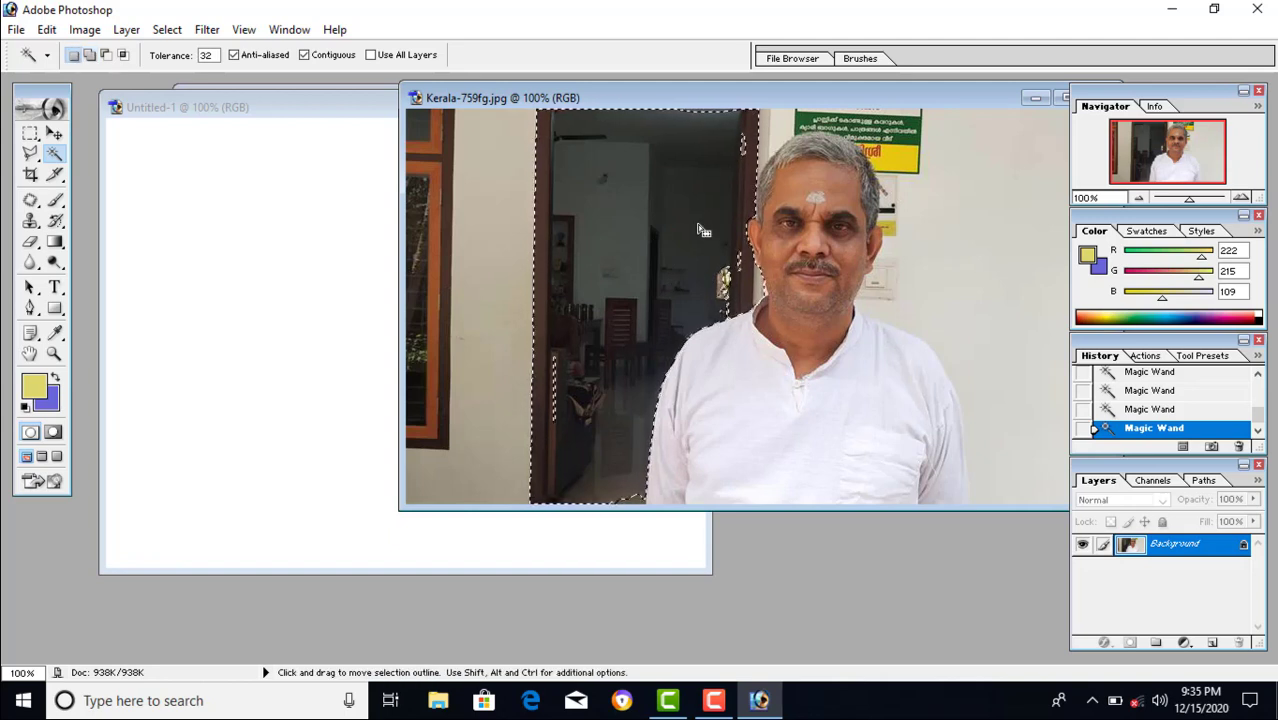
{"action": "key", "text": "Delete"}
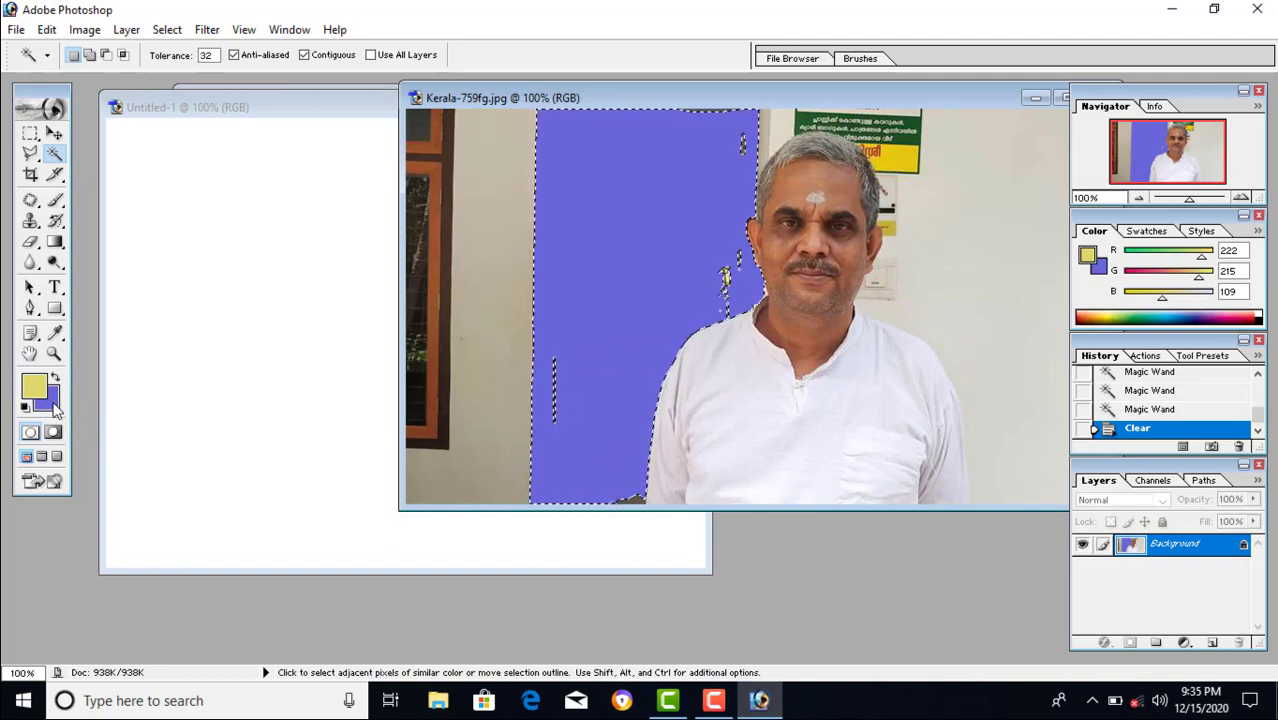
Check the background colour in the Color Picker, keeping it blue.
{"action": "left_click", "coordinate": [53, 403]}
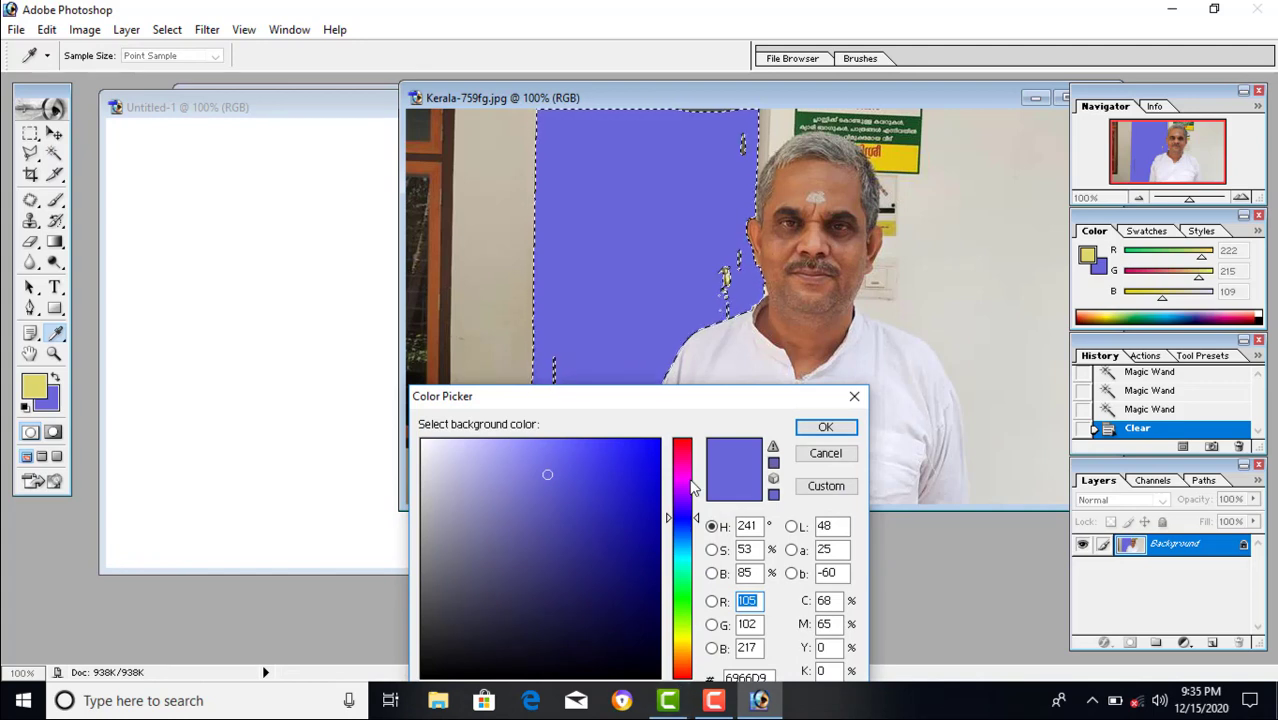
{"action": "left_click", "coordinate": [838, 429]}
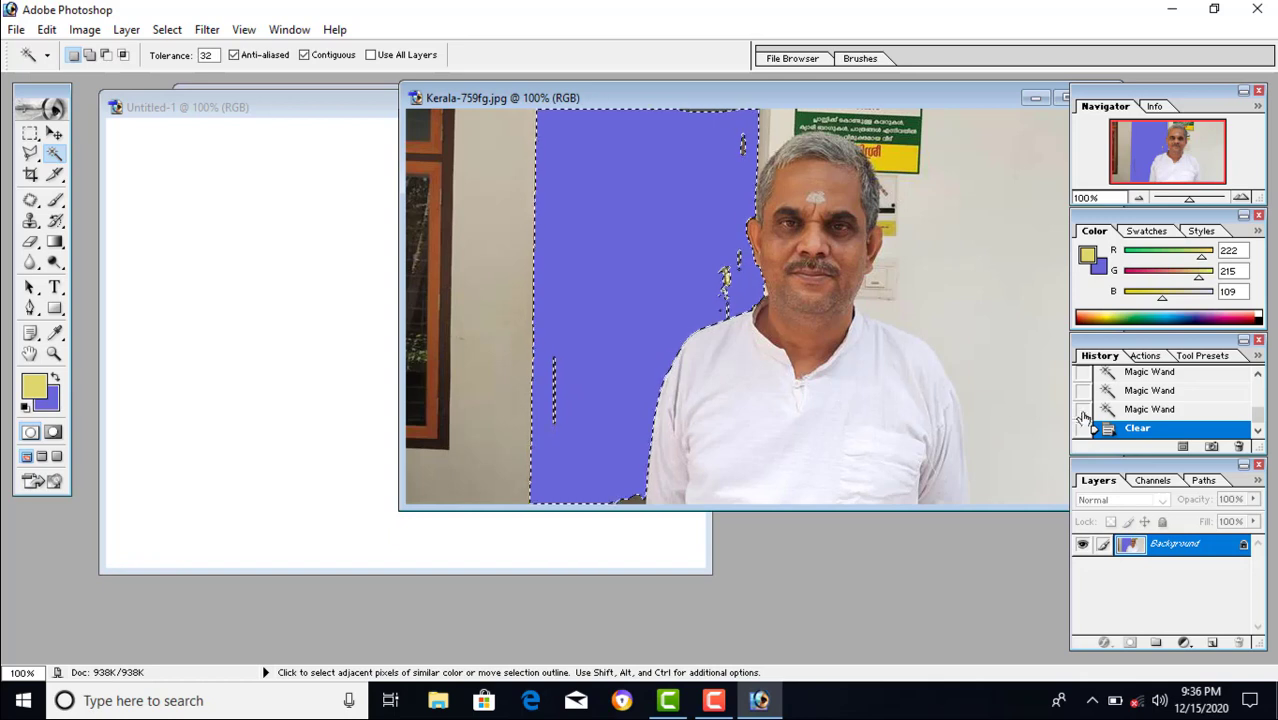
Magic Wand-select the pale wall right of the man along his shirt edge.
{"action": "left_click", "coordinate": [1001, 293]}
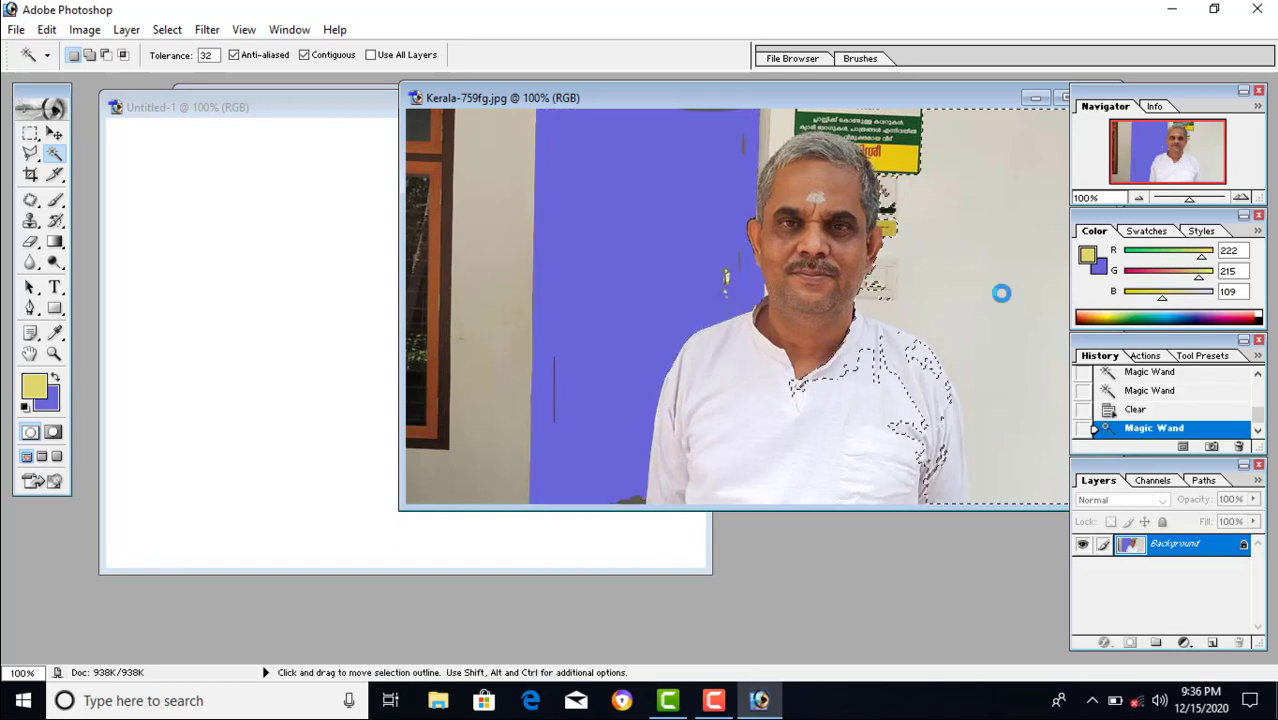
{"action": "key", "text": "ctrl+d"}
{"action": "left_click", "coordinate": [919, 297]}
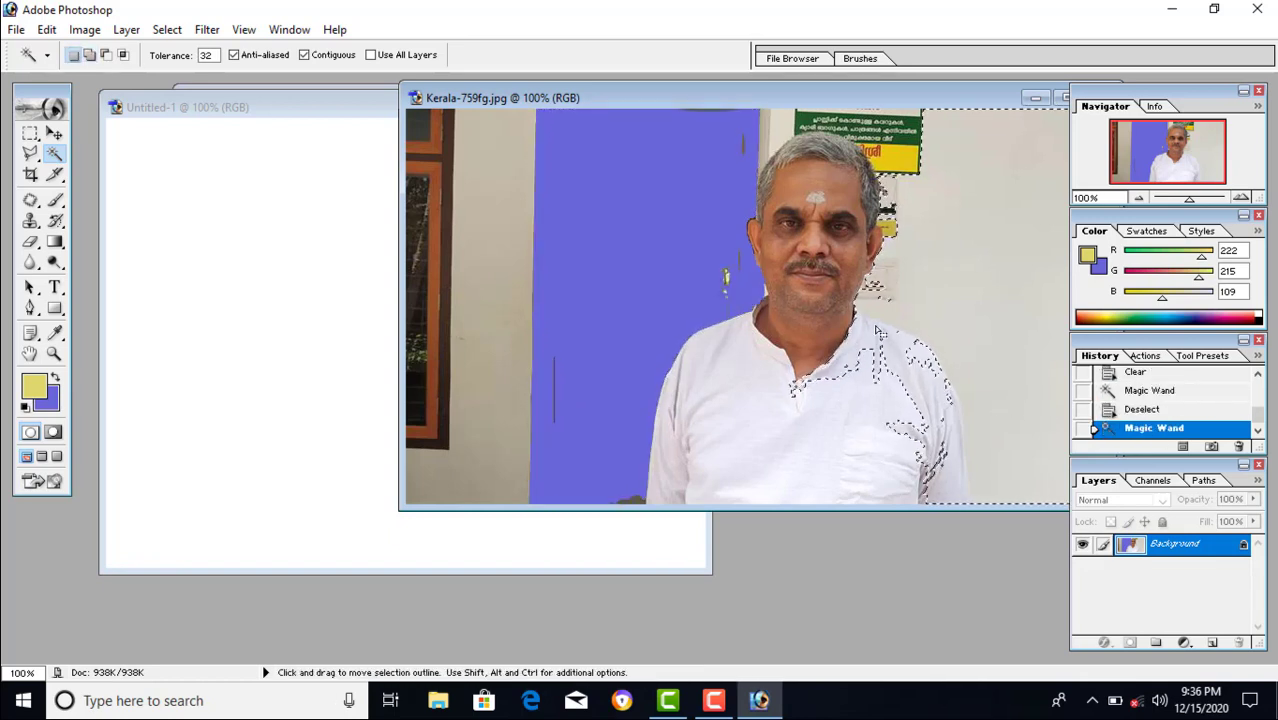
{"action": "left_click", "coordinate": [952, 300], "text": "shift"}
{"action": "left_click", "coordinate": [941, 314], "text": "shift"}
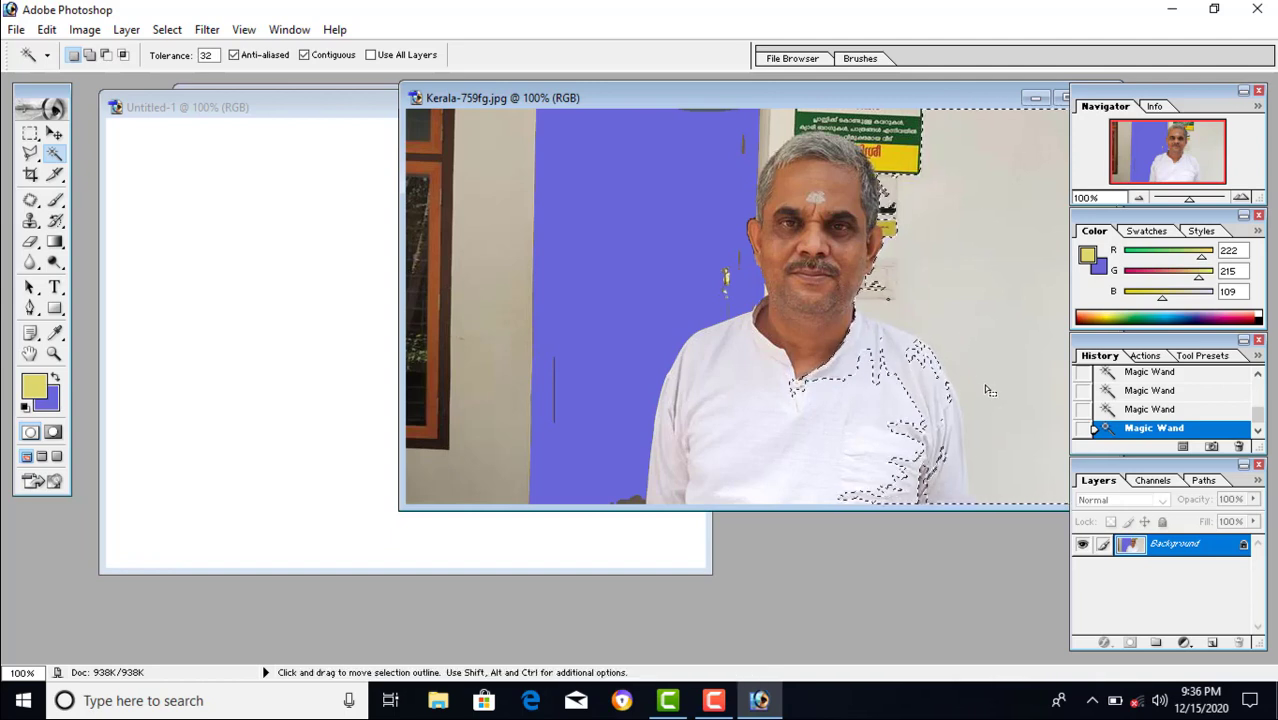
{"action": "left_click", "coordinate": [30, 153]}
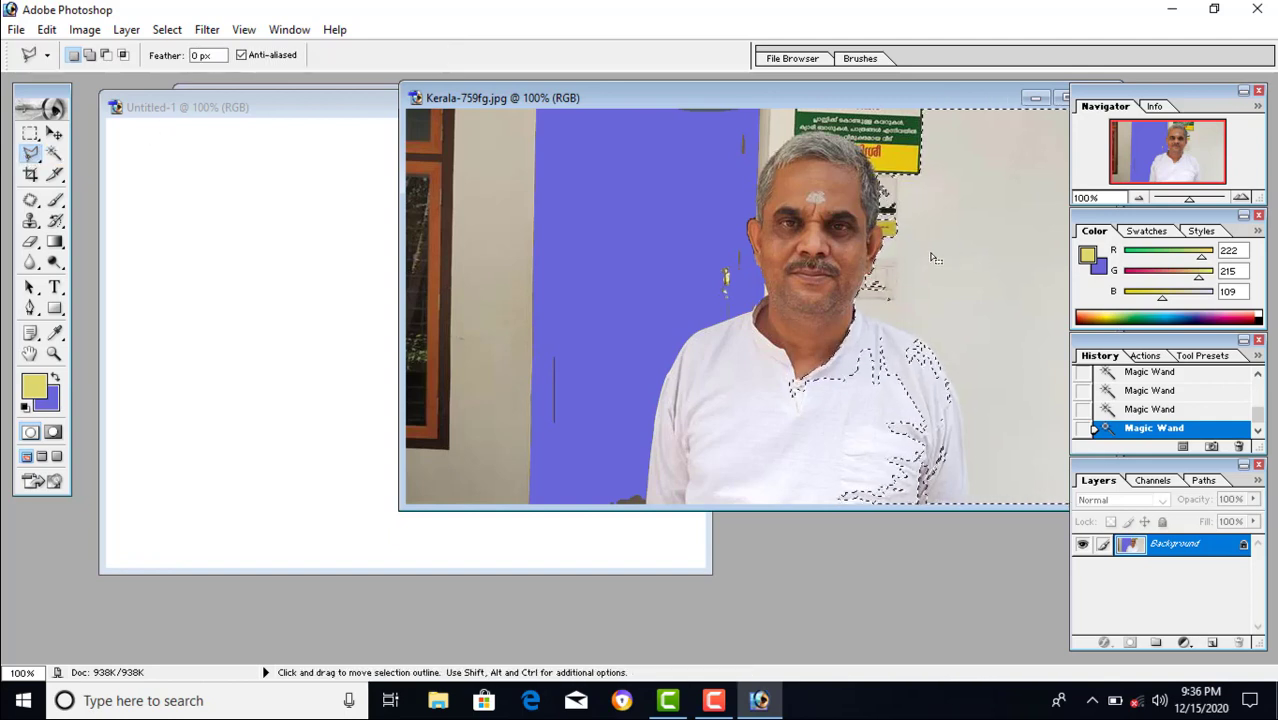
Lasso the wall right of the man's shoulder and clear it to blue.
{"action": "key", "text": "ctrl+d"}
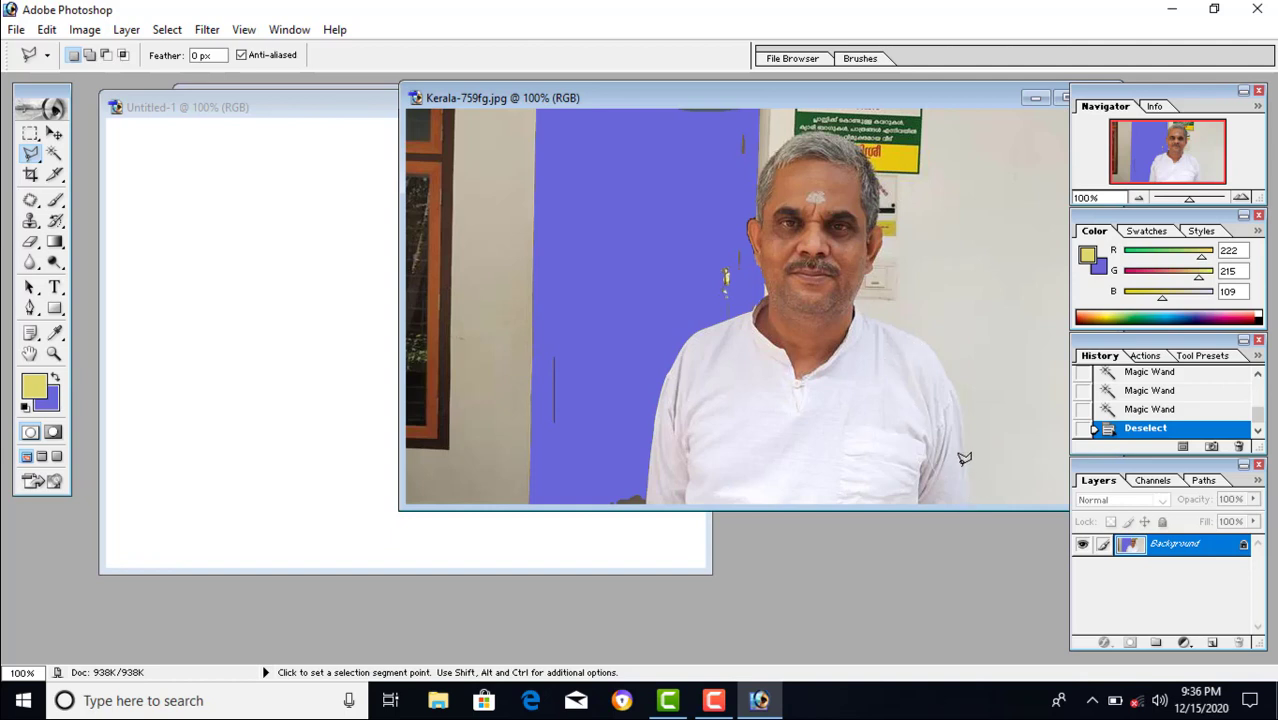
{"action": "left_click", "coordinate": [971, 504]}
{"action": "left_click", "coordinate": [960, 410]}
{"action": "left_click", "coordinate": [932, 342]}
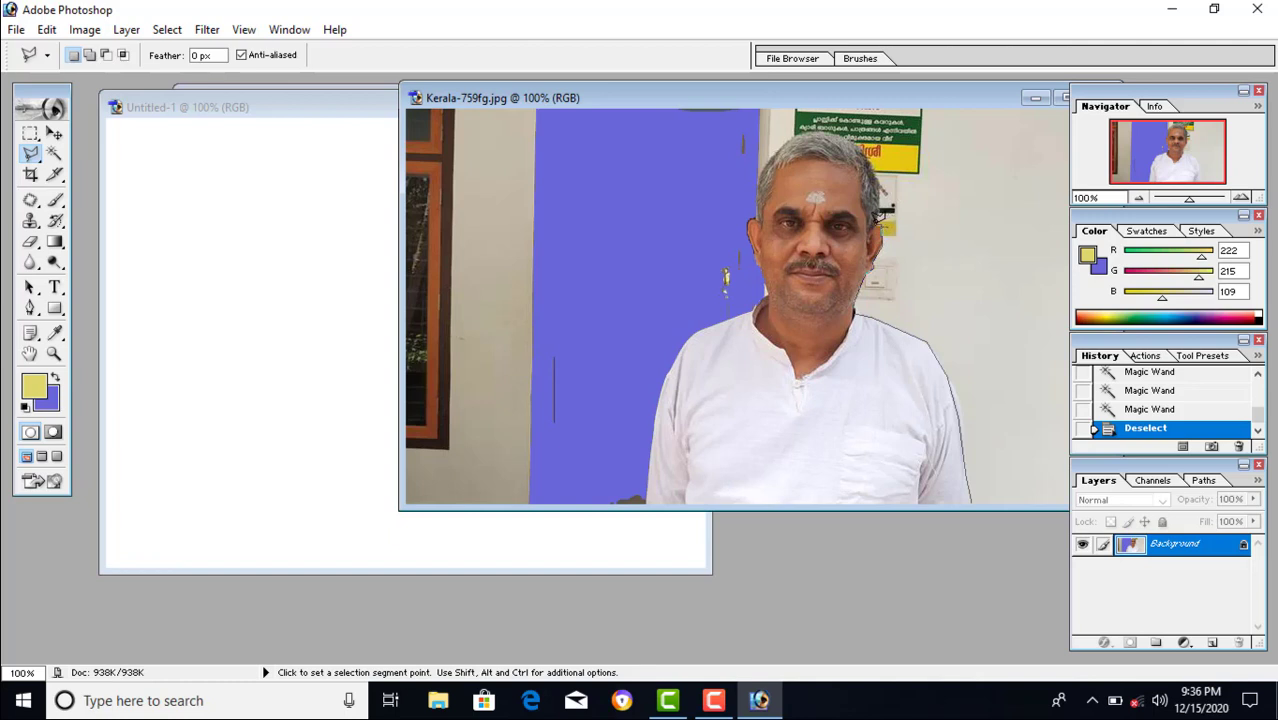
{"action": "left_click", "coordinate": [1000, 174]}
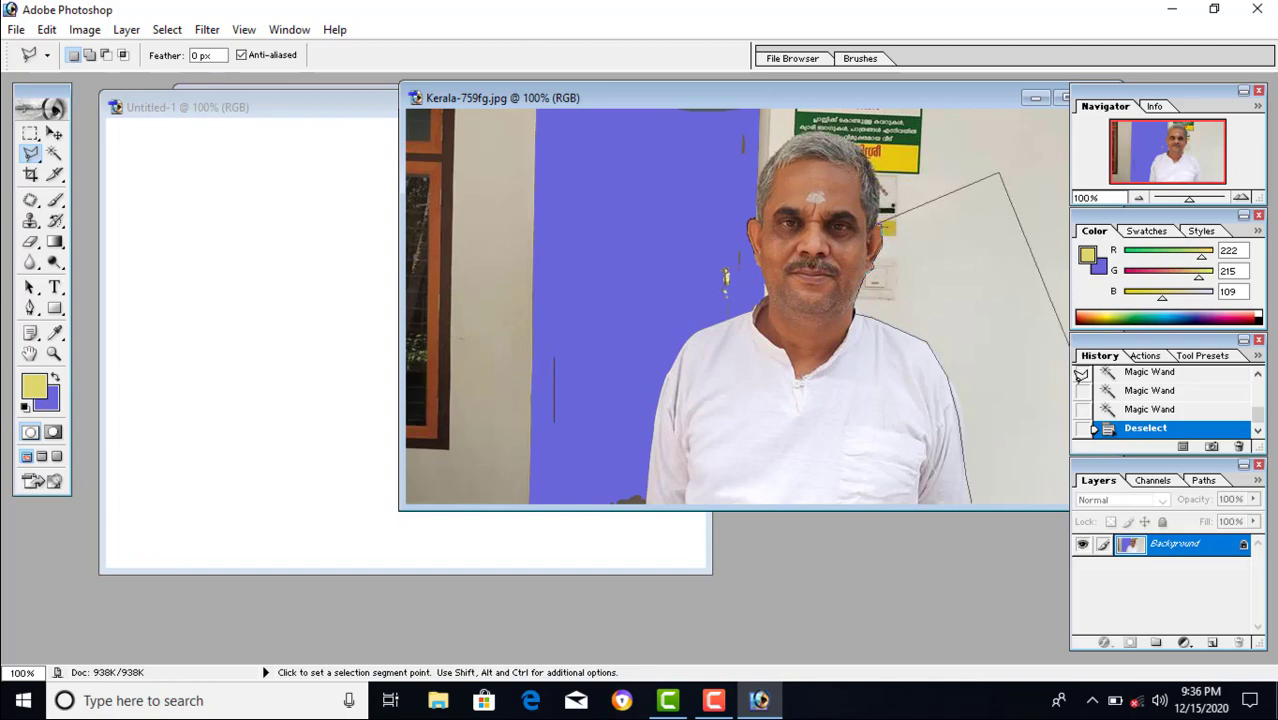
{"action": "left_click", "coordinate": [1064, 497]}
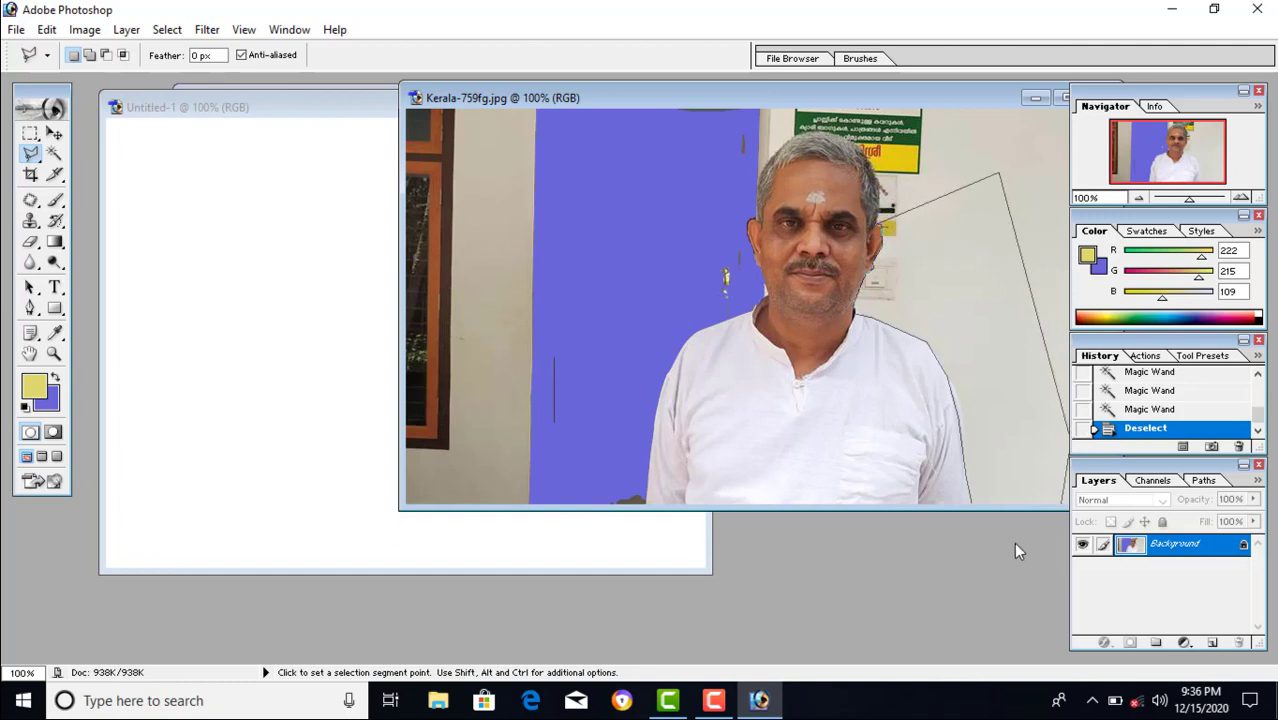
{"action": "left_click", "coordinate": [974, 494]}
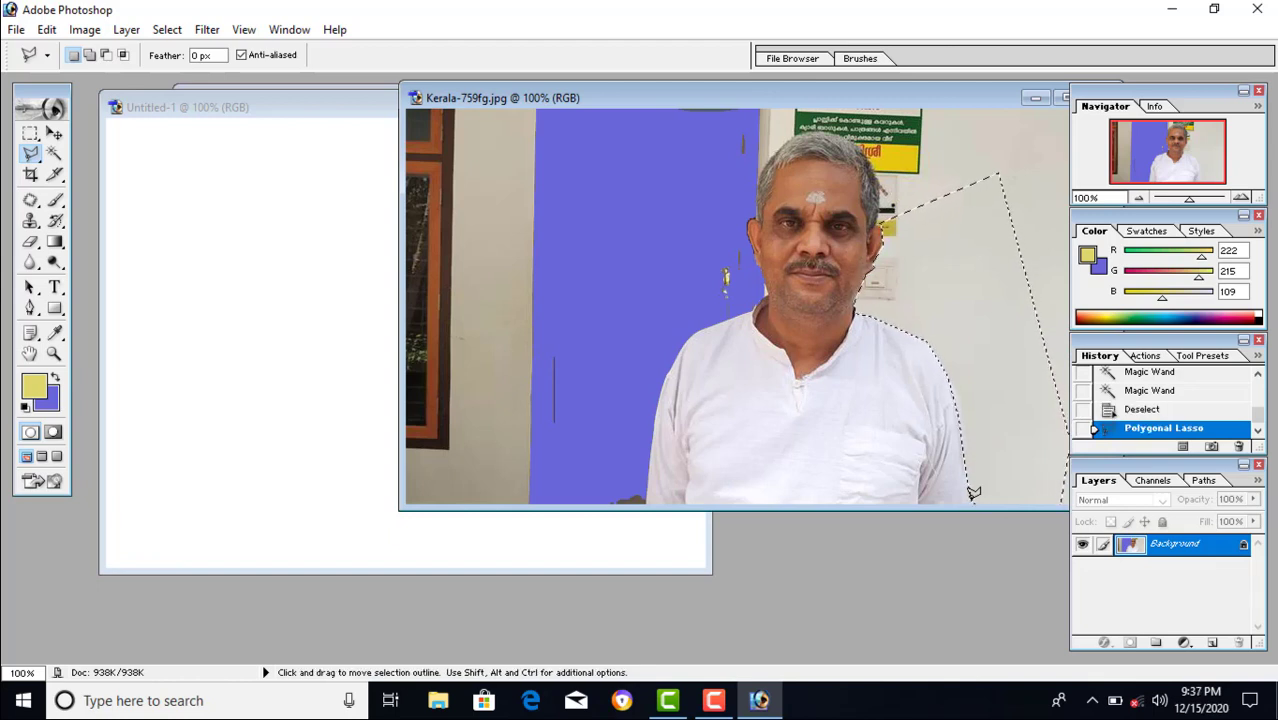
{"action": "key", "text": "Delete"}
{"action": "left_click_drag", "start_coordinate": [977, 509], "coordinate": [956, 288]}
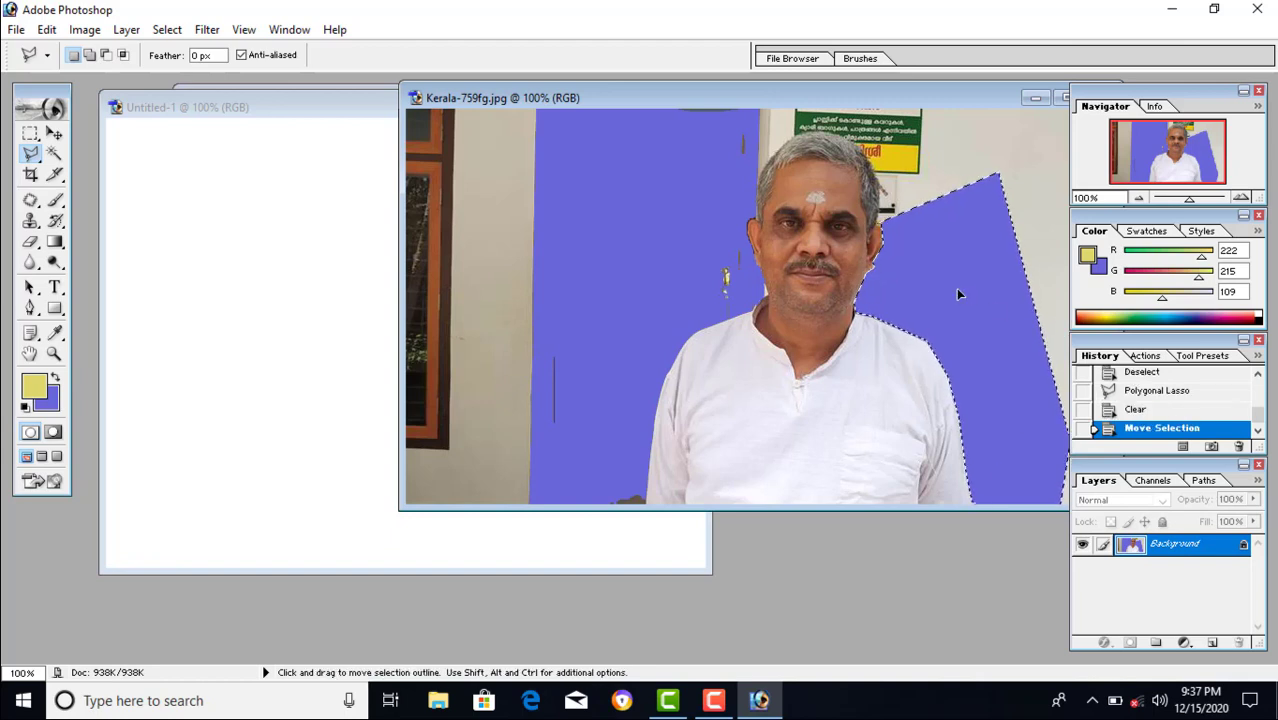
{"action": "key", "text": "ctrl+d"}
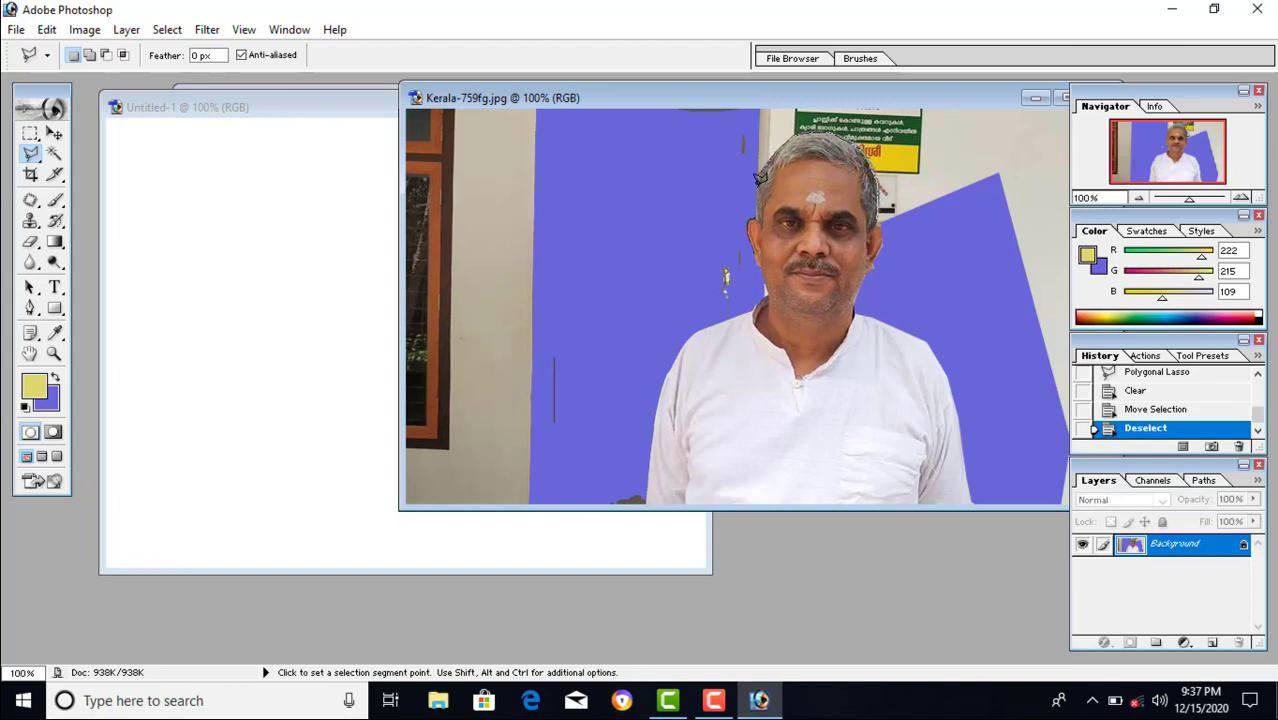
Lasso the wall above the man's head and clear it to blue.
{"action": "left_click", "coordinate": [752, 206]}
{"action": "left_click", "coordinate": [672, 190]}
{"action": "left_click", "coordinate": [1041, 63]}
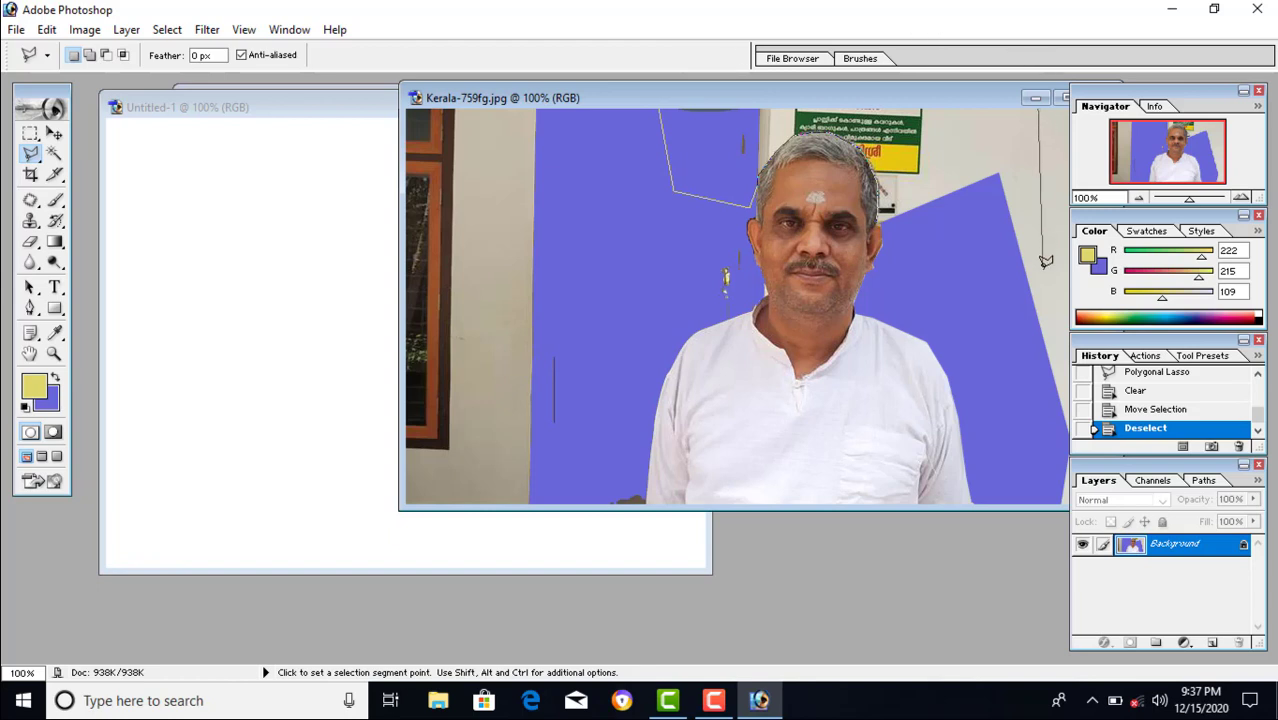
{"action": "double_click", "coordinate": [1012, 335]}
{"action": "double_click", "coordinate": [955, 311]}
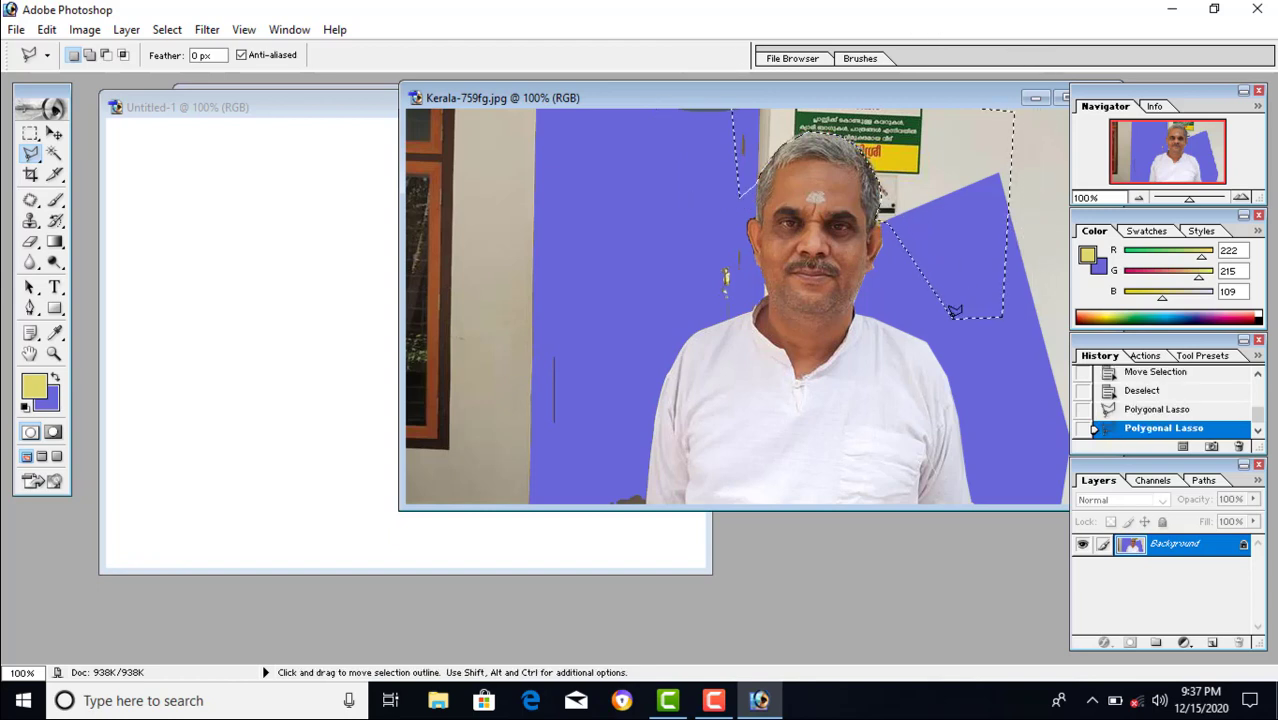
{"action": "key", "text": "Delete"}
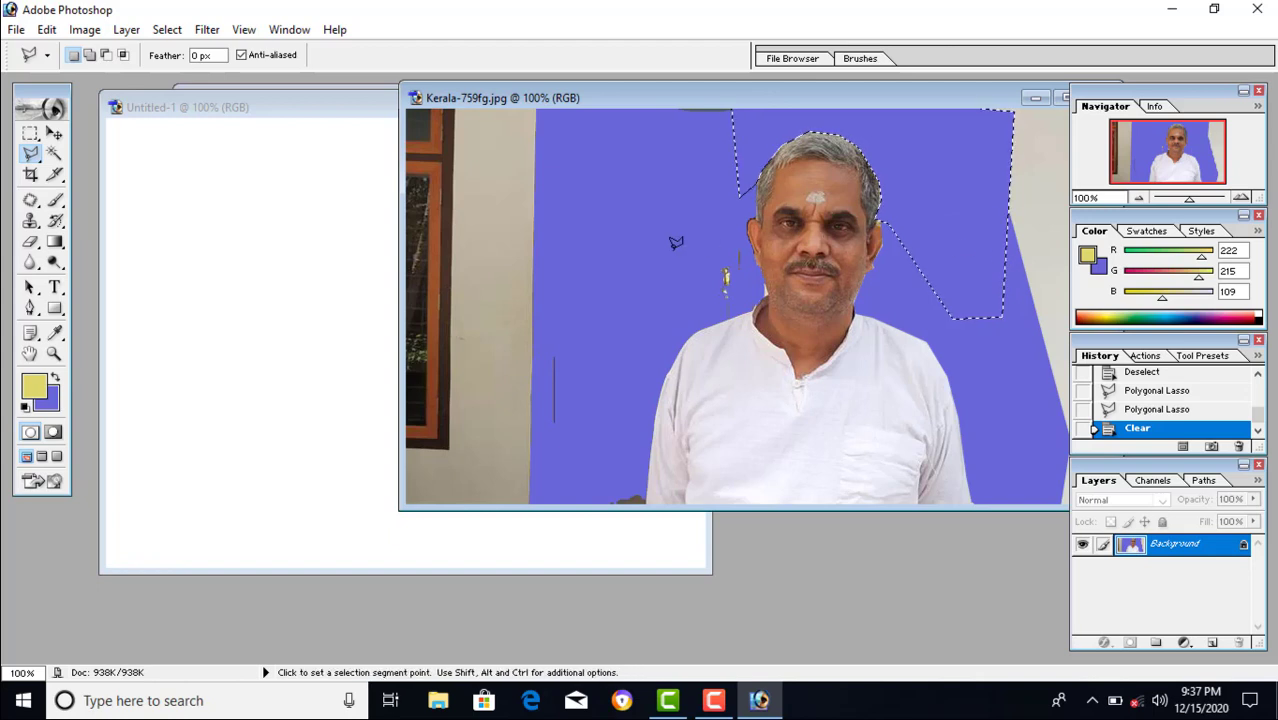
Lasso the pale wall strip left of the man and clear it to blue.
{"action": "left_click", "coordinate": [672, 249]}
{"action": "double_click", "coordinate": [722, 240]}
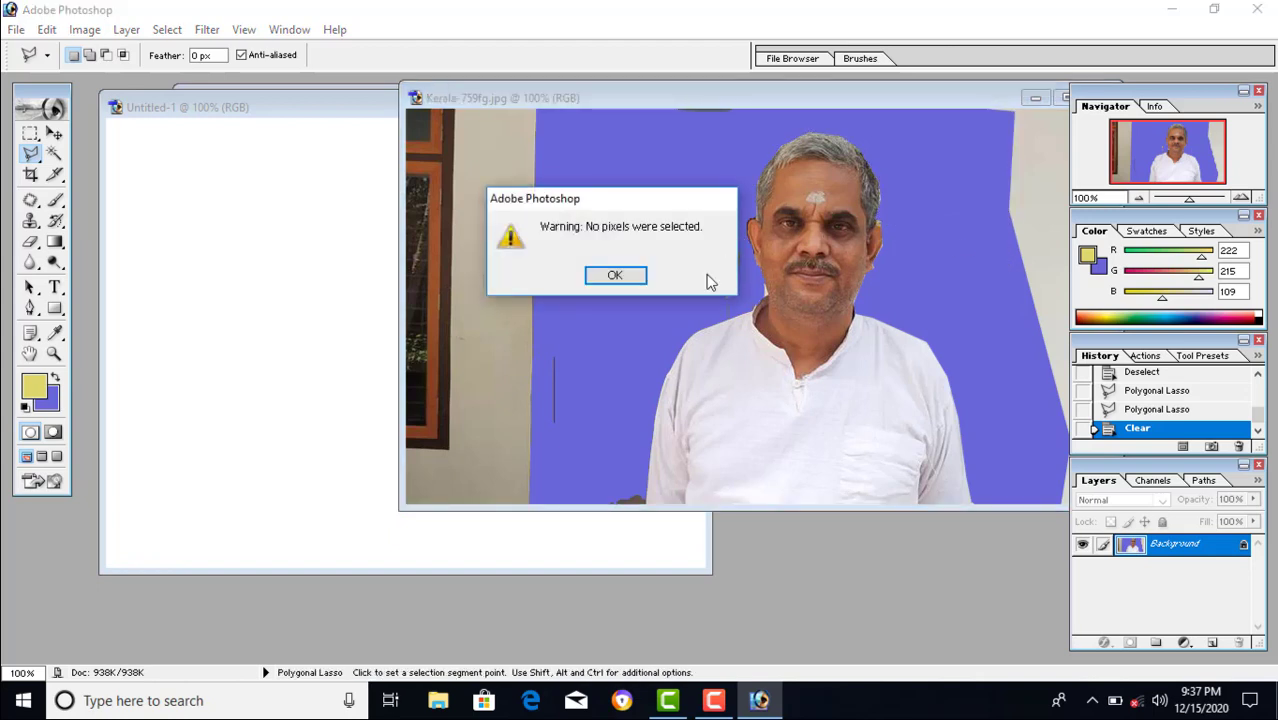
{"action": "left_click", "coordinate": [613, 276]}
{"action": "left_click", "coordinate": [613, 345]}
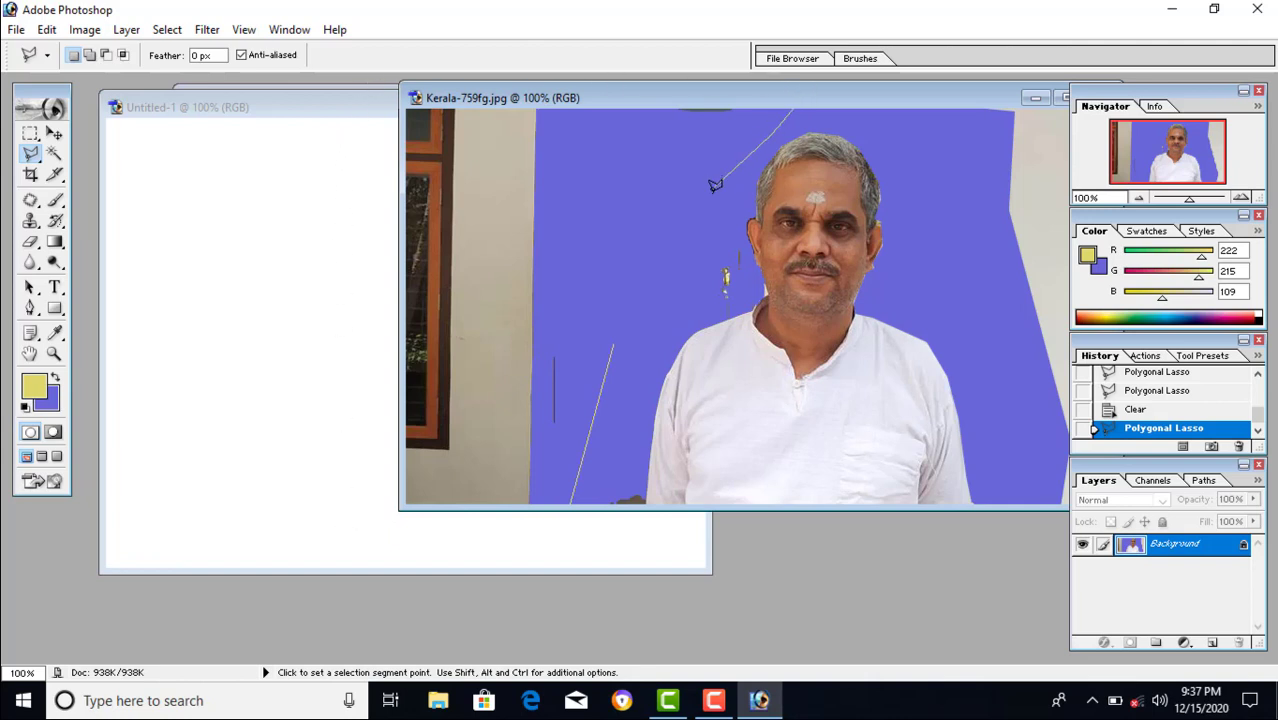
{"action": "left_click", "coordinate": [712, 192]}
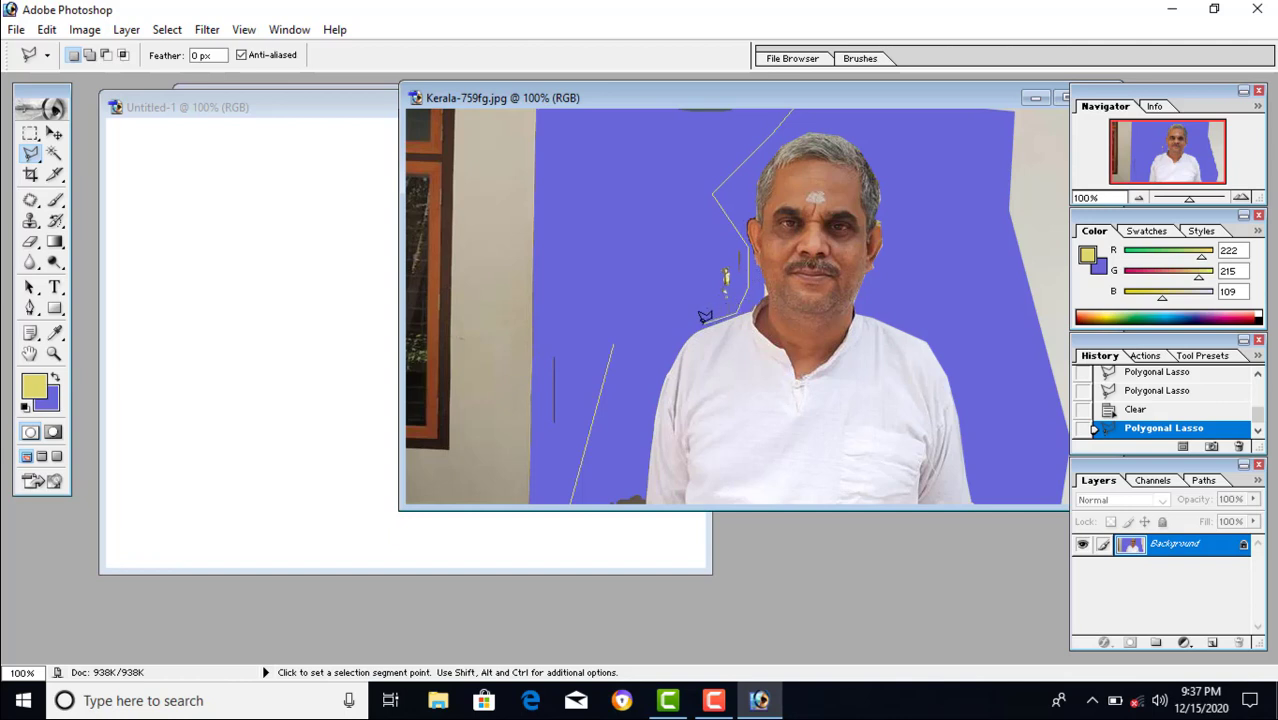
{"action": "double_click", "coordinate": [618, 336]}
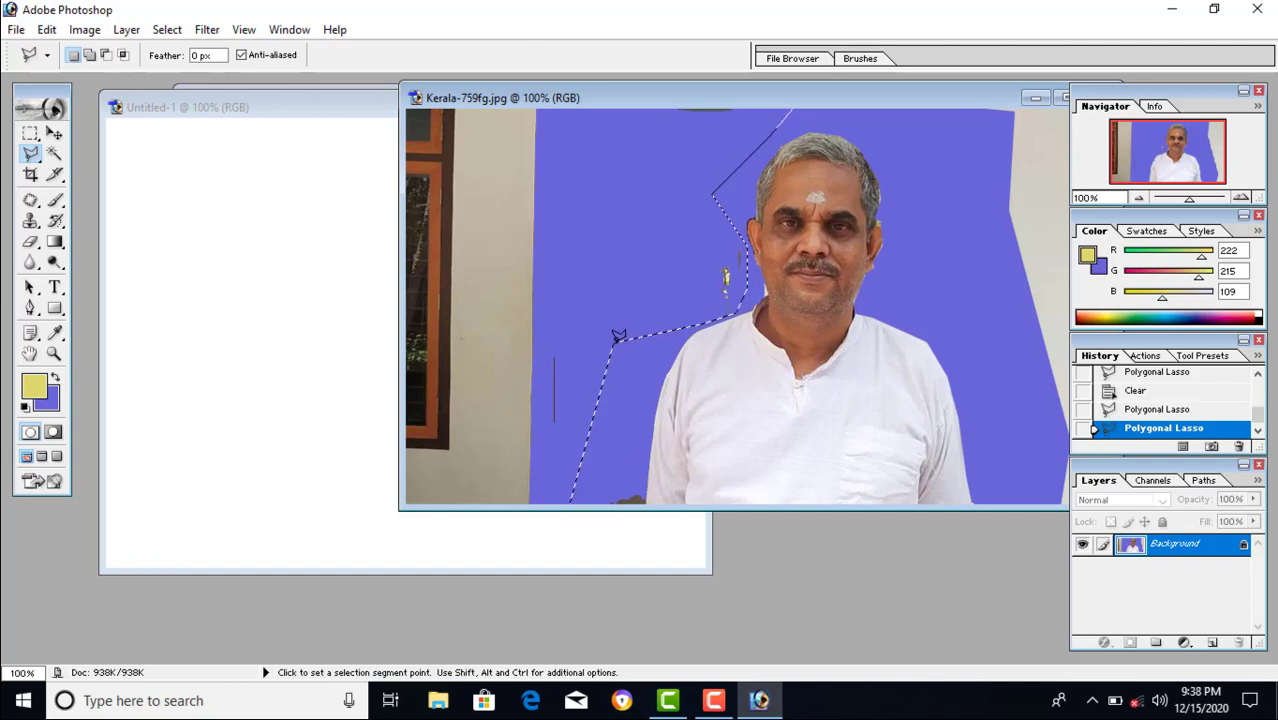
{"action": "key", "text": "Delete"}
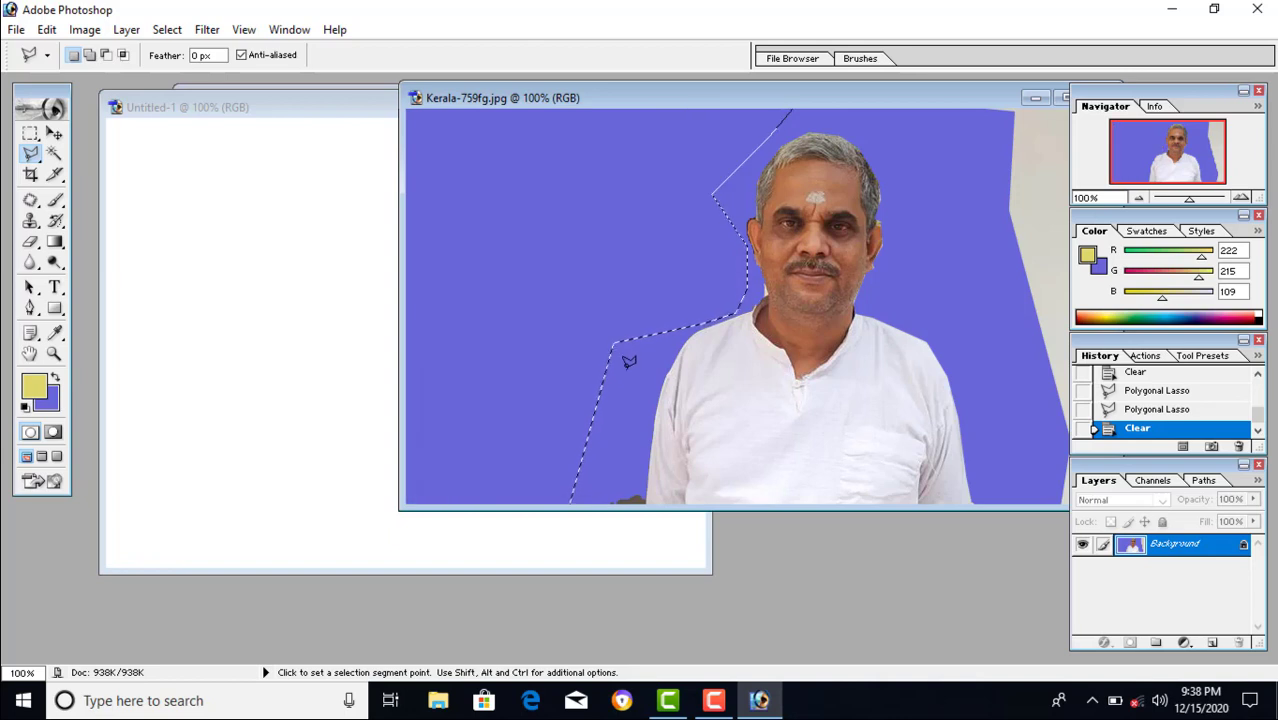
Lasso the area beside the man's face and clear it to blue.
{"action": "left_click", "coordinate": [720, 197]}
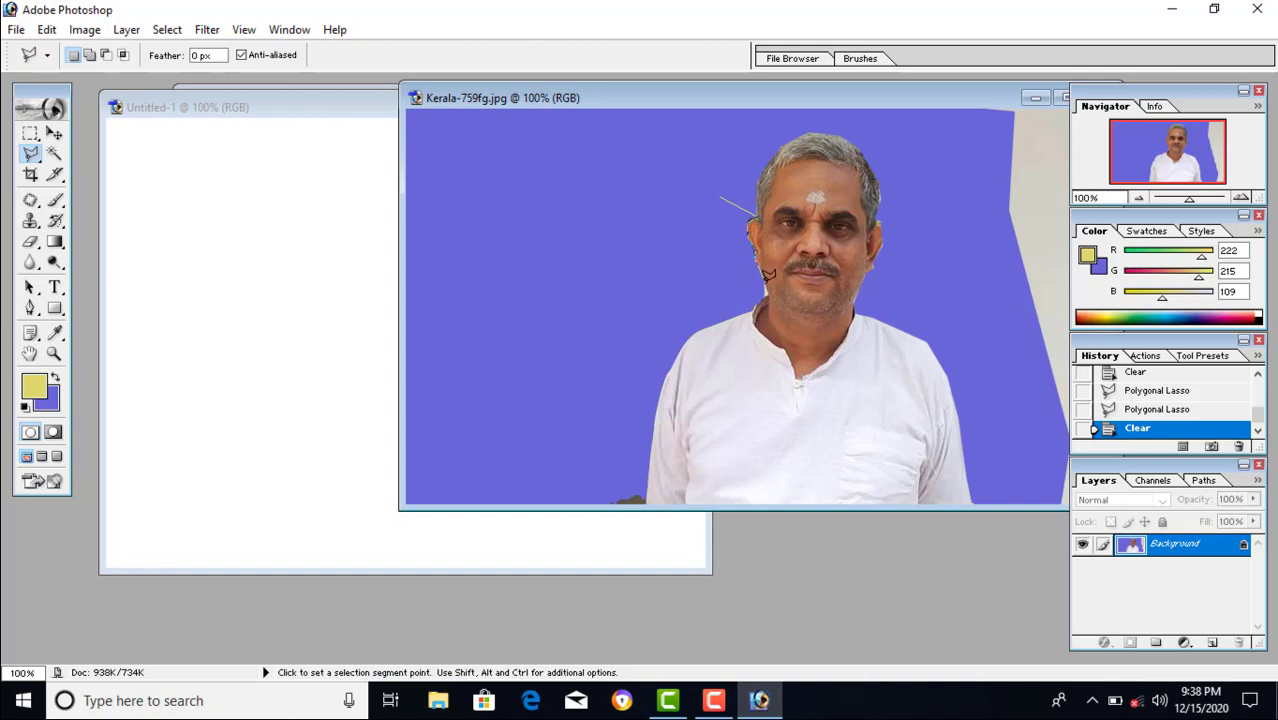
{"action": "left_click", "coordinate": [765, 295]}
{"action": "left_click", "coordinate": [664, 311]}
{"action": "left_click", "coordinate": [657, 248]}
{"action": "left_click", "coordinate": [722, 192]}
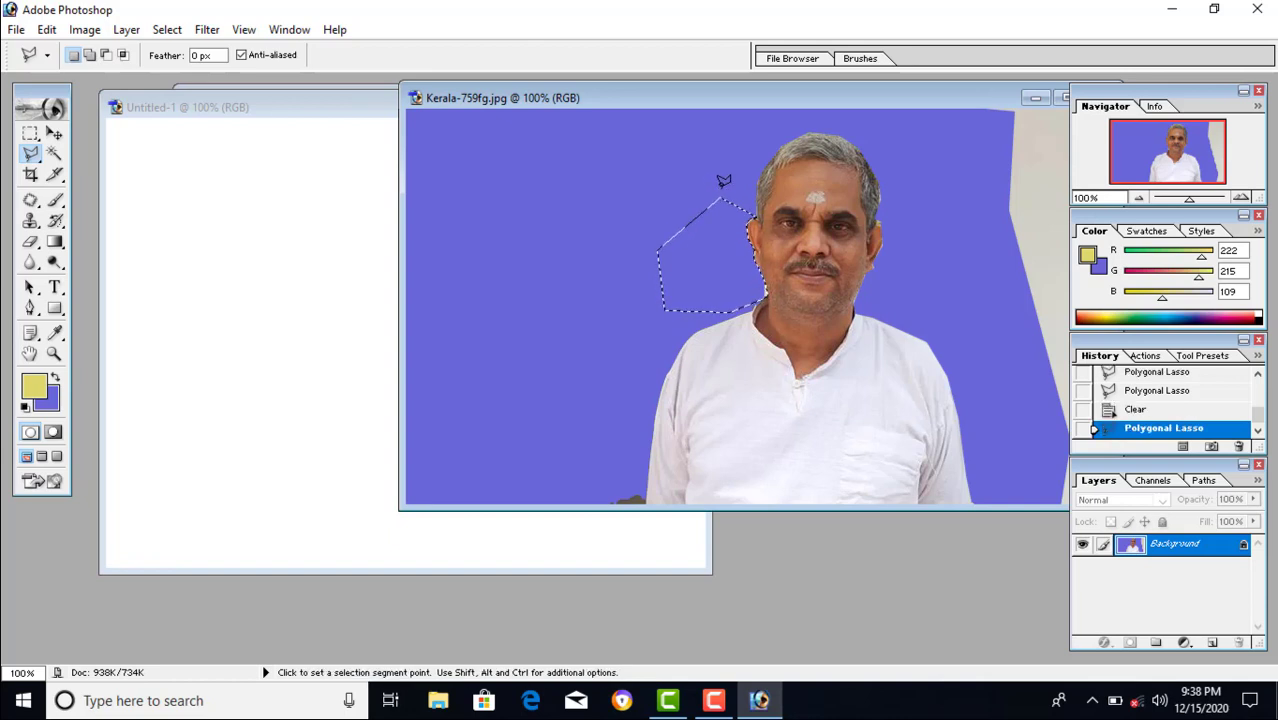
{"action": "key", "text": "Delete"}
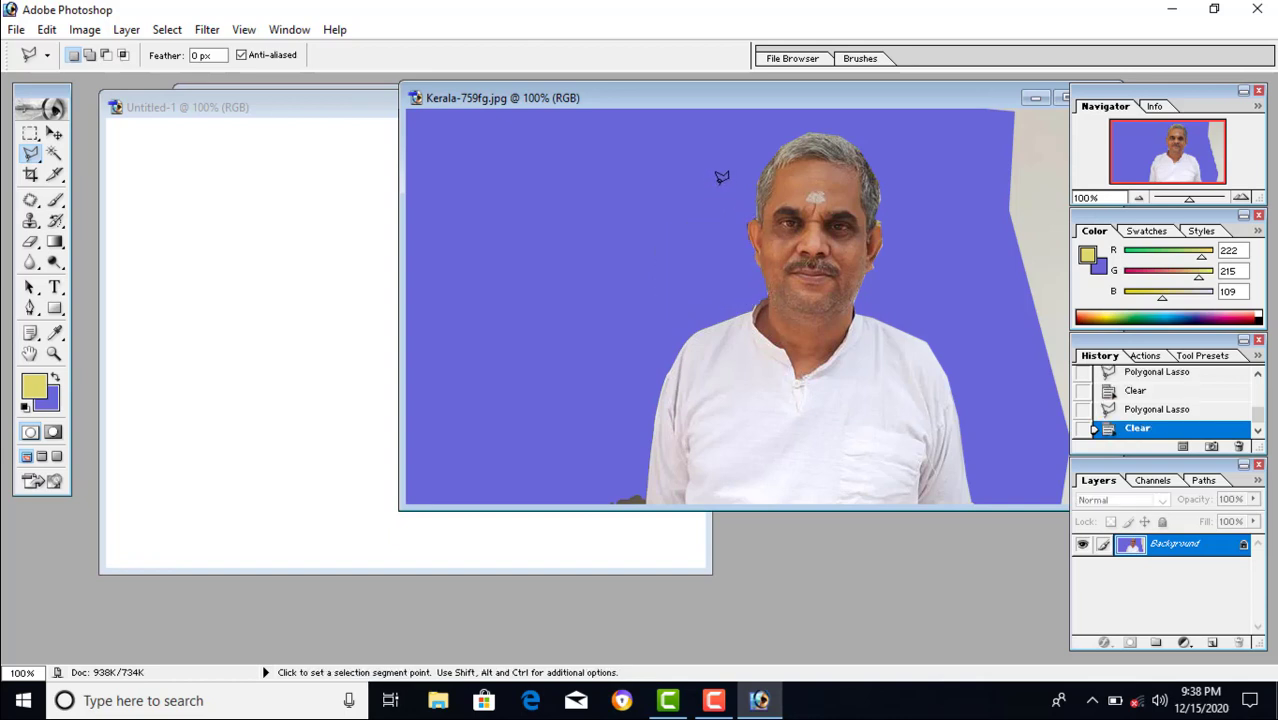
Lasso the pale strip on the right side and clear it to blue.
{"action": "left_click", "coordinate": [720, 178]}
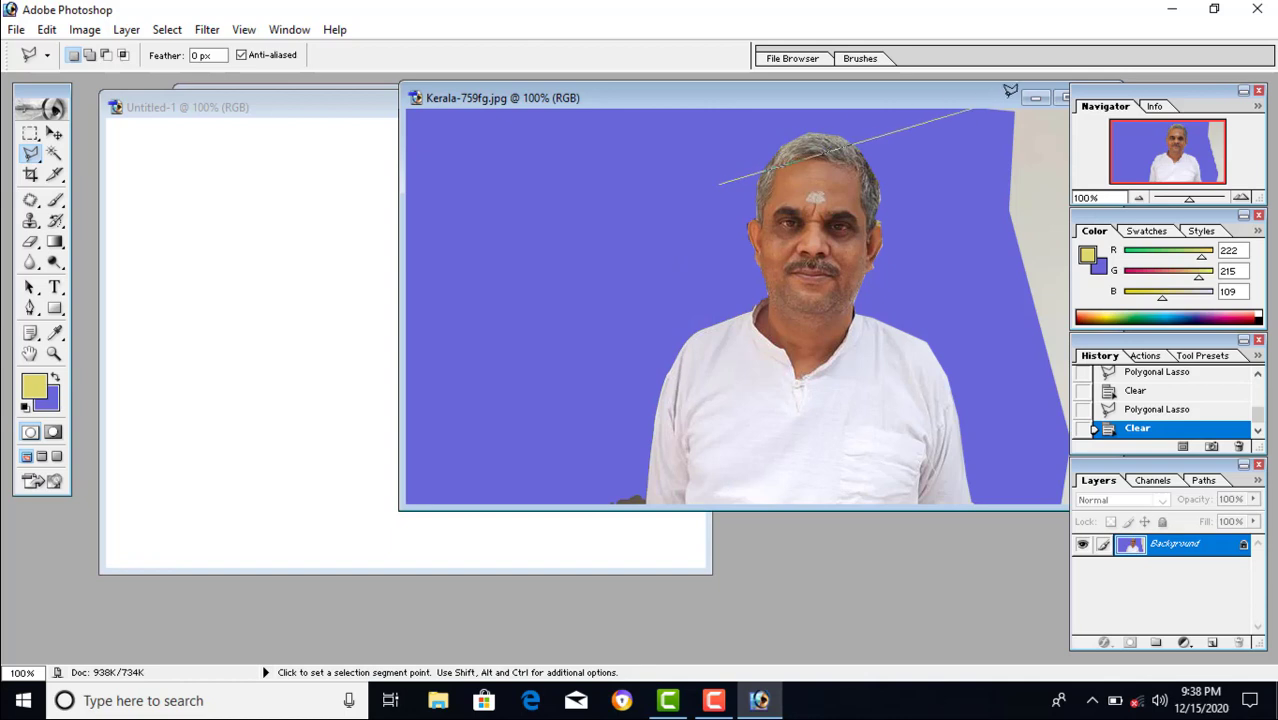
{"action": "double_click", "coordinate": [652, 180]}
{"action": "left_click", "coordinate": [622, 276]}
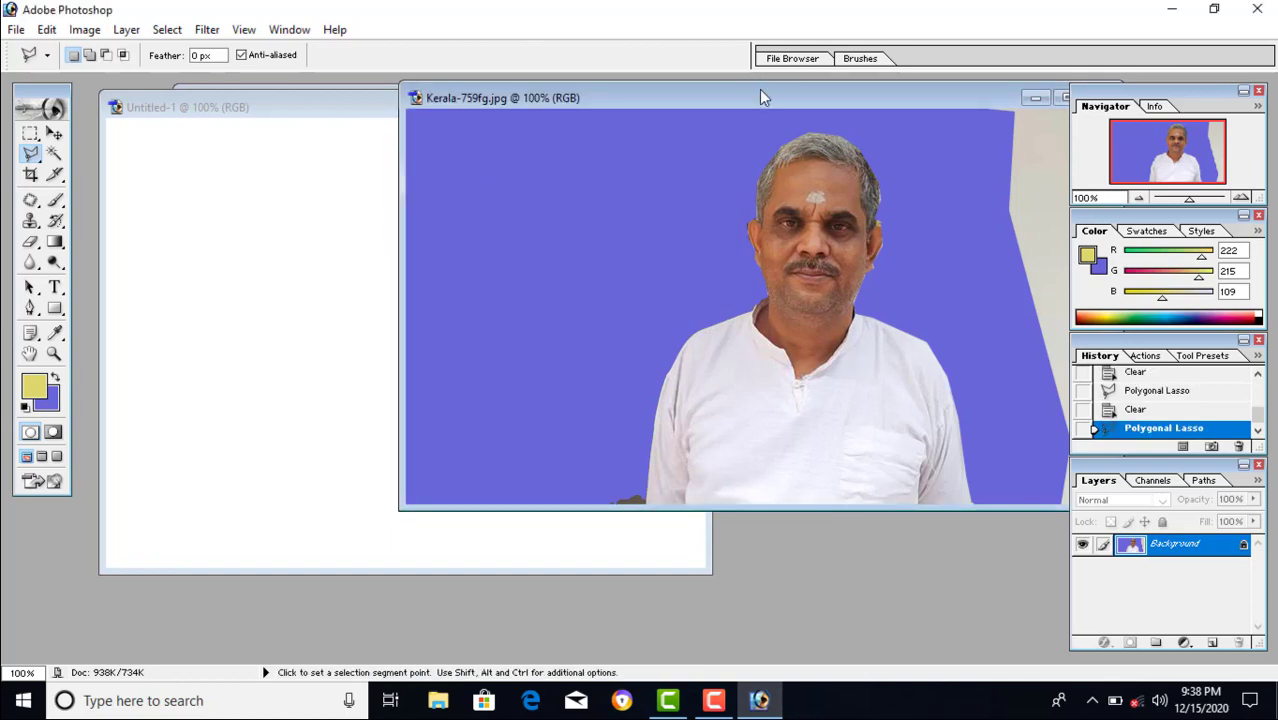
{"action": "left_click_drag", "start_coordinate": [760, 97], "coordinate": [562, 100]}
{"action": "left_click", "coordinate": [750, 176]}
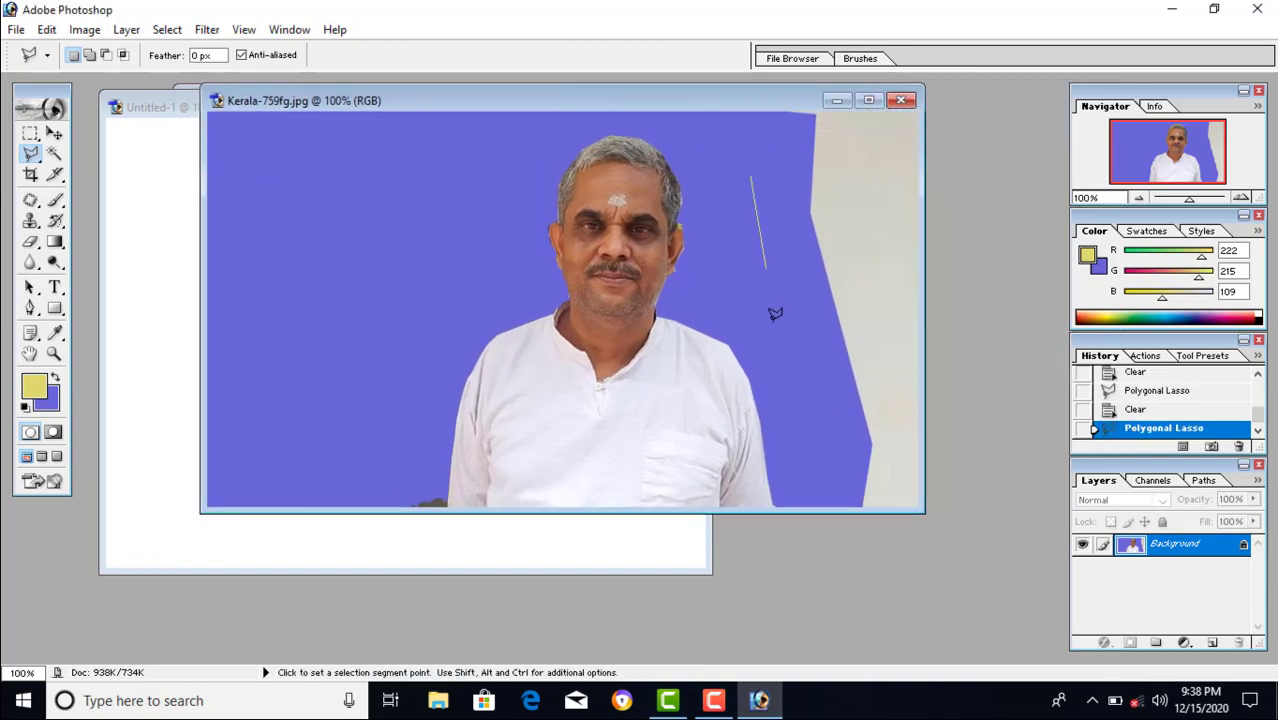
{"action": "double_click", "coordinate": [793, 522]}
{"action": "key", "text": "ctrl+o"}
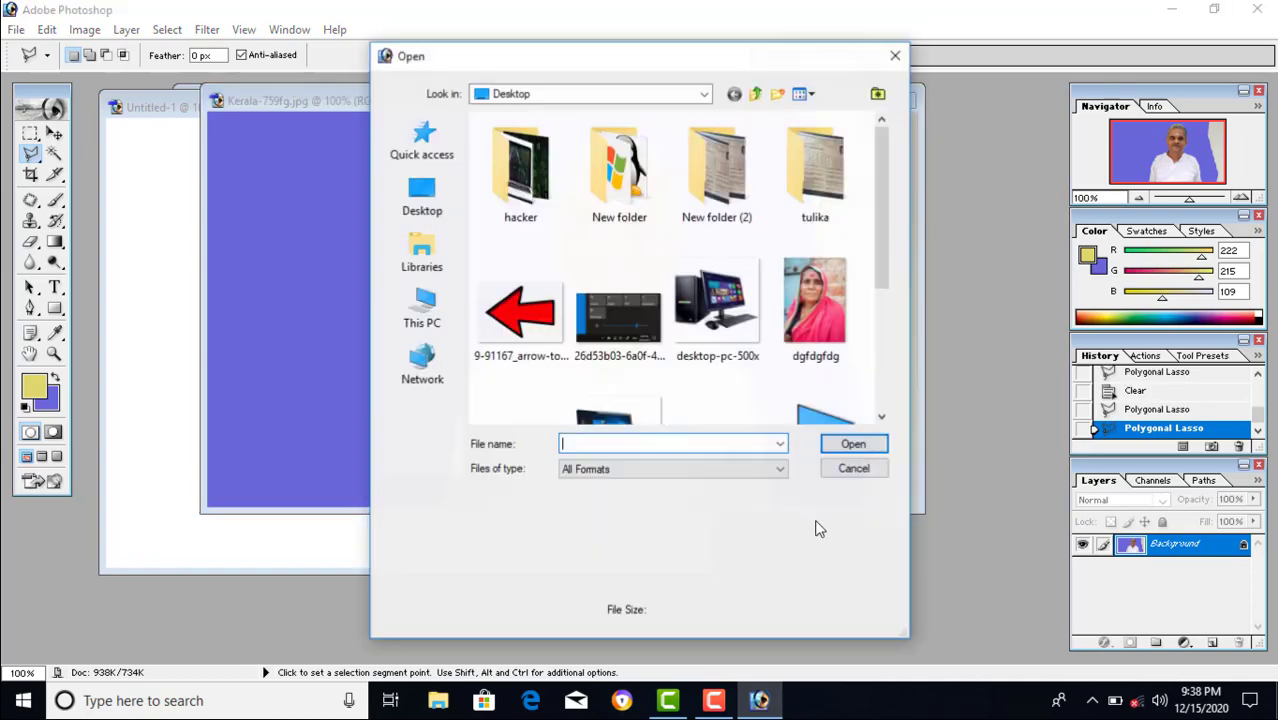
{"action": "left_click", "coordinate": [853, 468]}
{"action": "key", "text": "ctrl+d"}
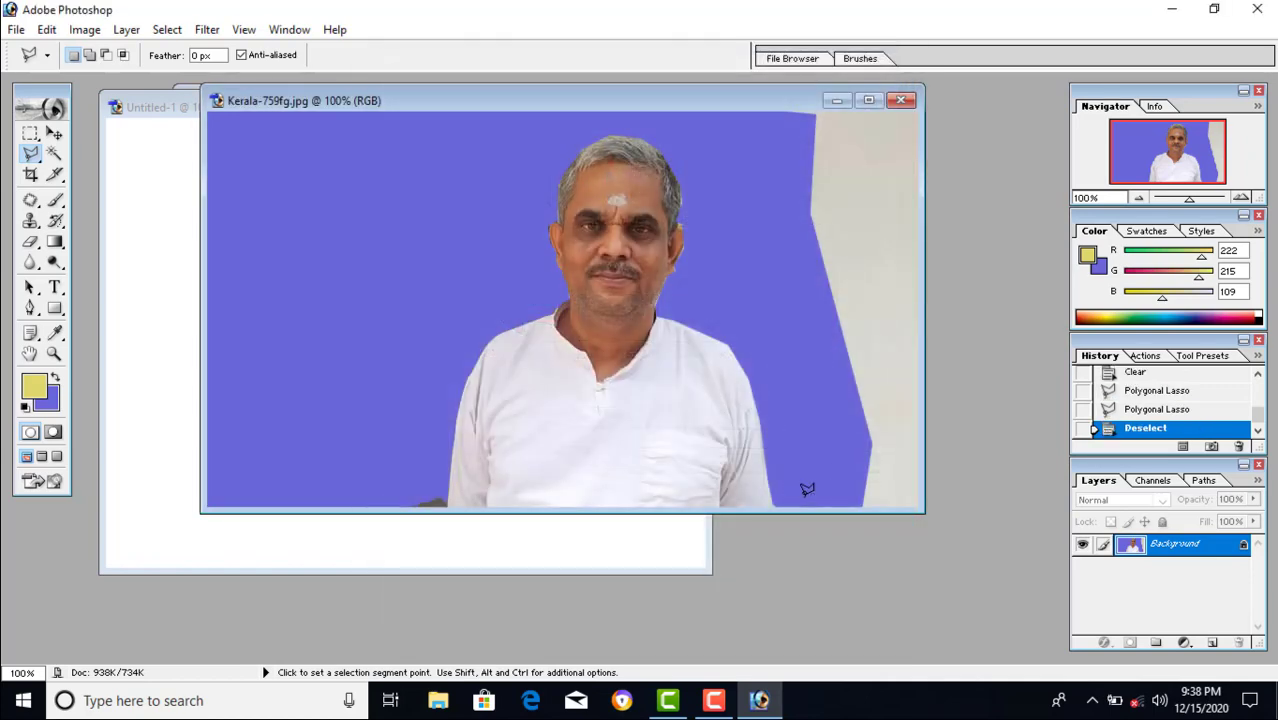
{"action": "left_click", "coordinate": [805, 493]}
{"action": "left_click", "coordinate": [808, 488]}
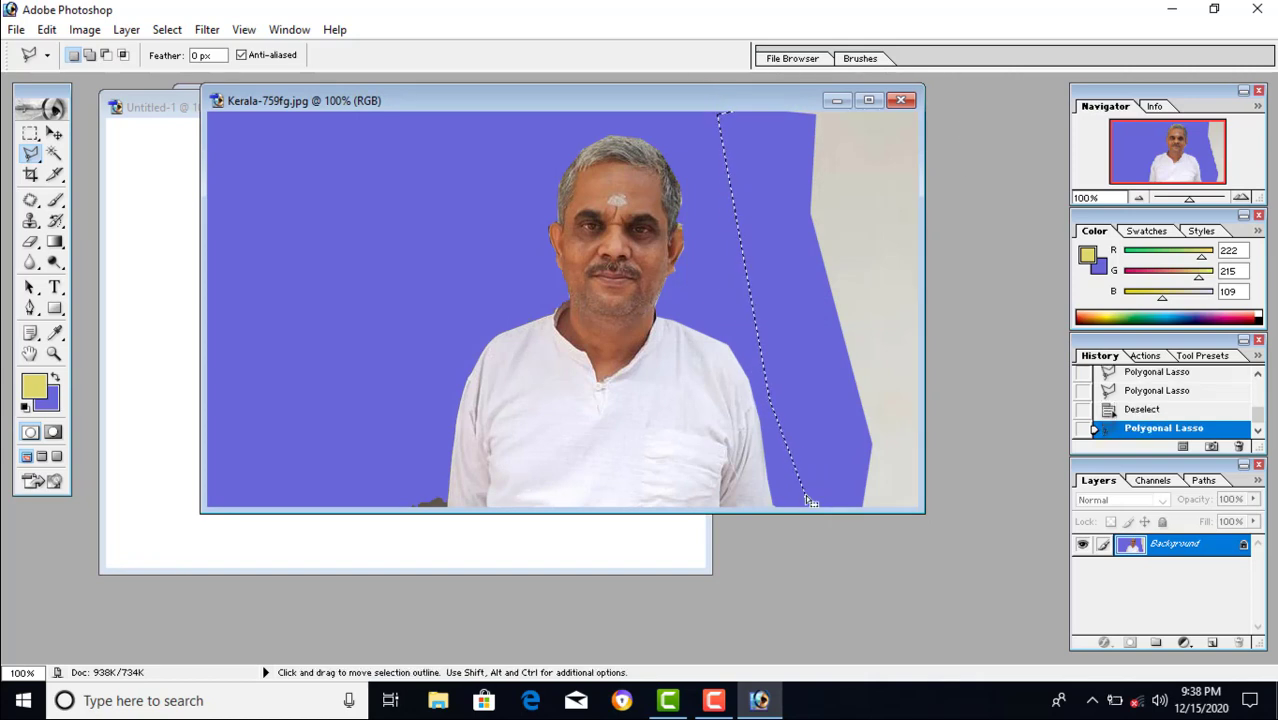
{"action": "key", "text": "Delete"}
{"action": "key", "text": "ctrl+d"}
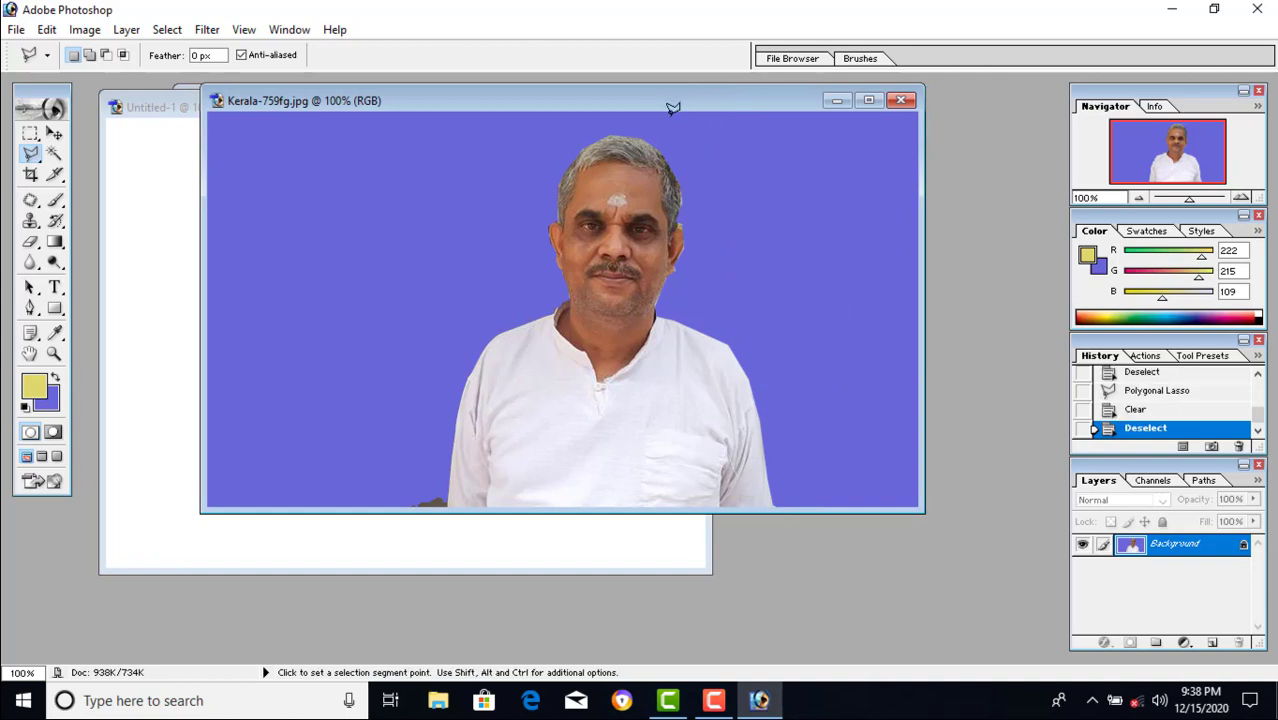
Lasso the stray dark patch at the bottom edge and clear it to blue.
{"action": "left_click_drag", "start_coordinate": [646, 101], "coordinate": [980, 117]}
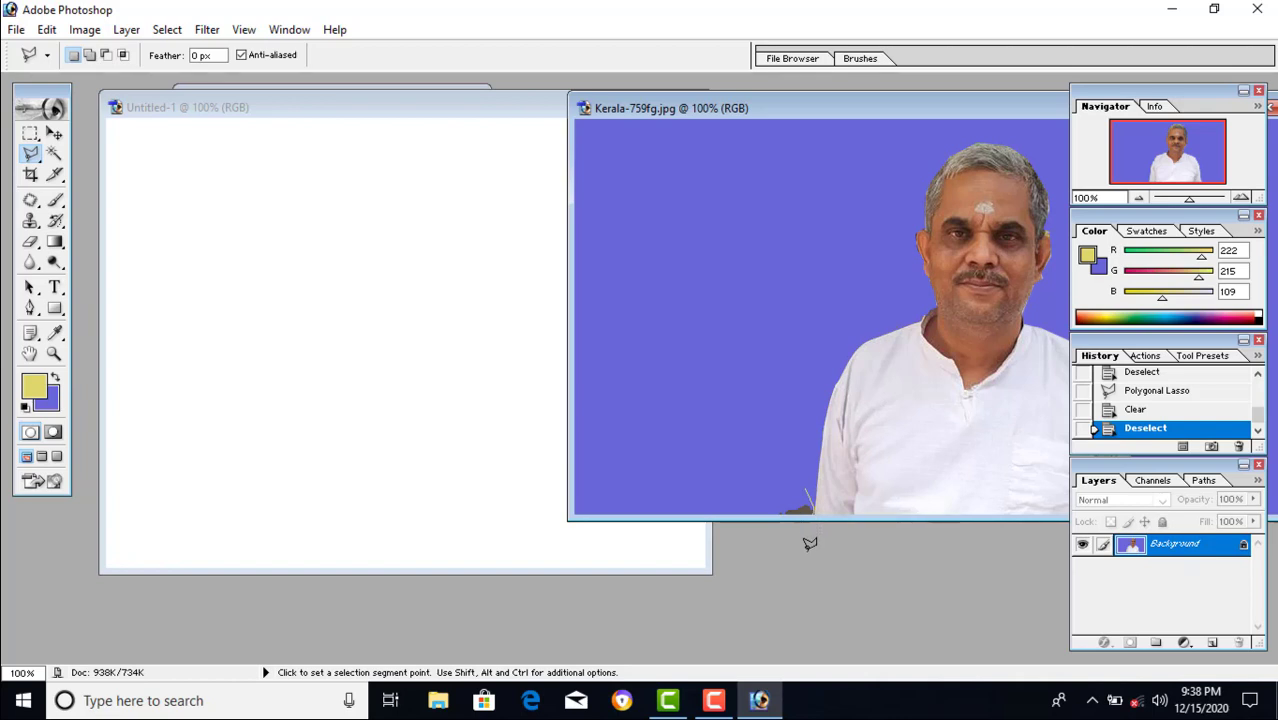
{"action": "double_click", "coordinate": [810, 481]}
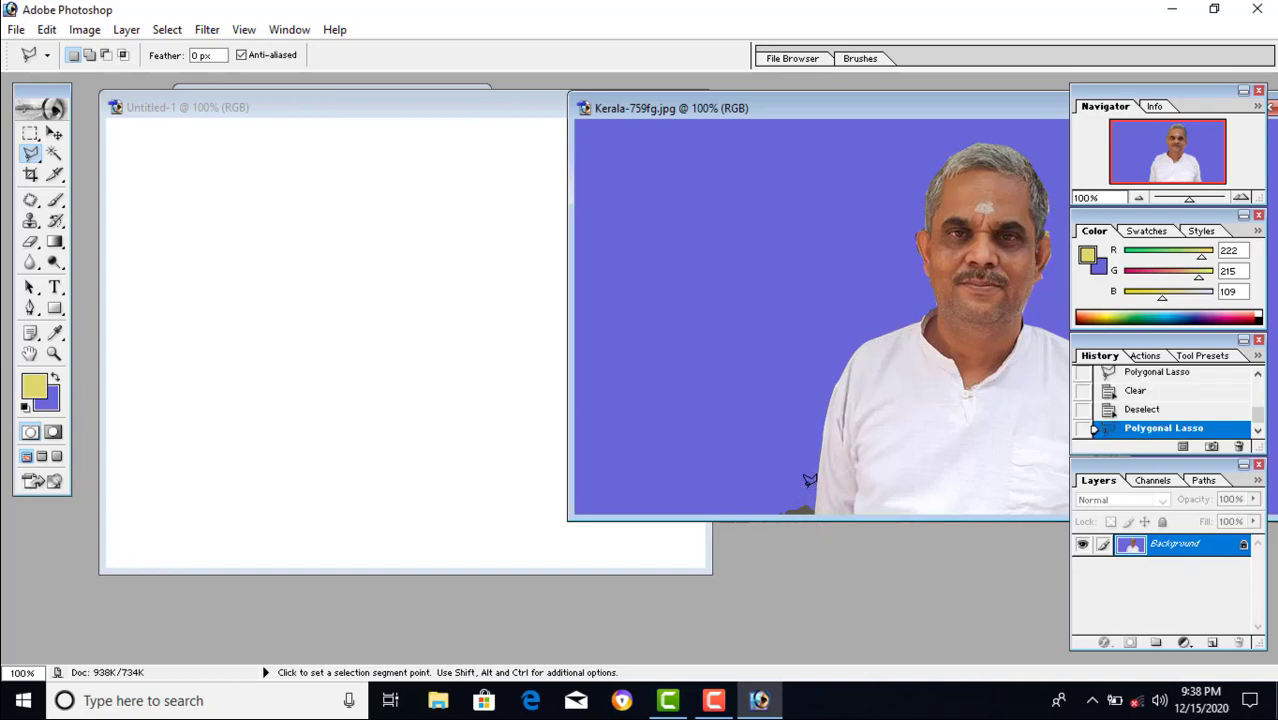
{"action": "key", "text": "ctrl+d"}
{"action": "left_click", "coordinate": [812, 495]}
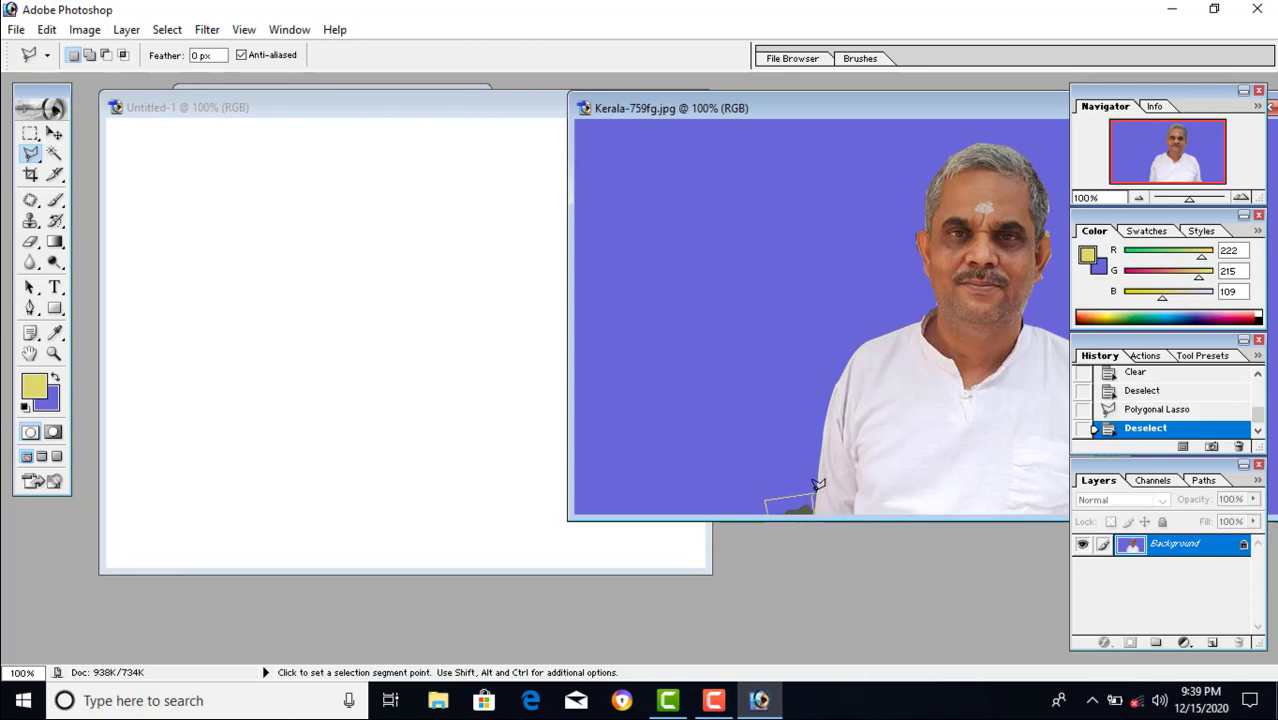
{"action": "double_click", "coordinate": [818, 484]}
{"action": "key", "text": "Delete"}
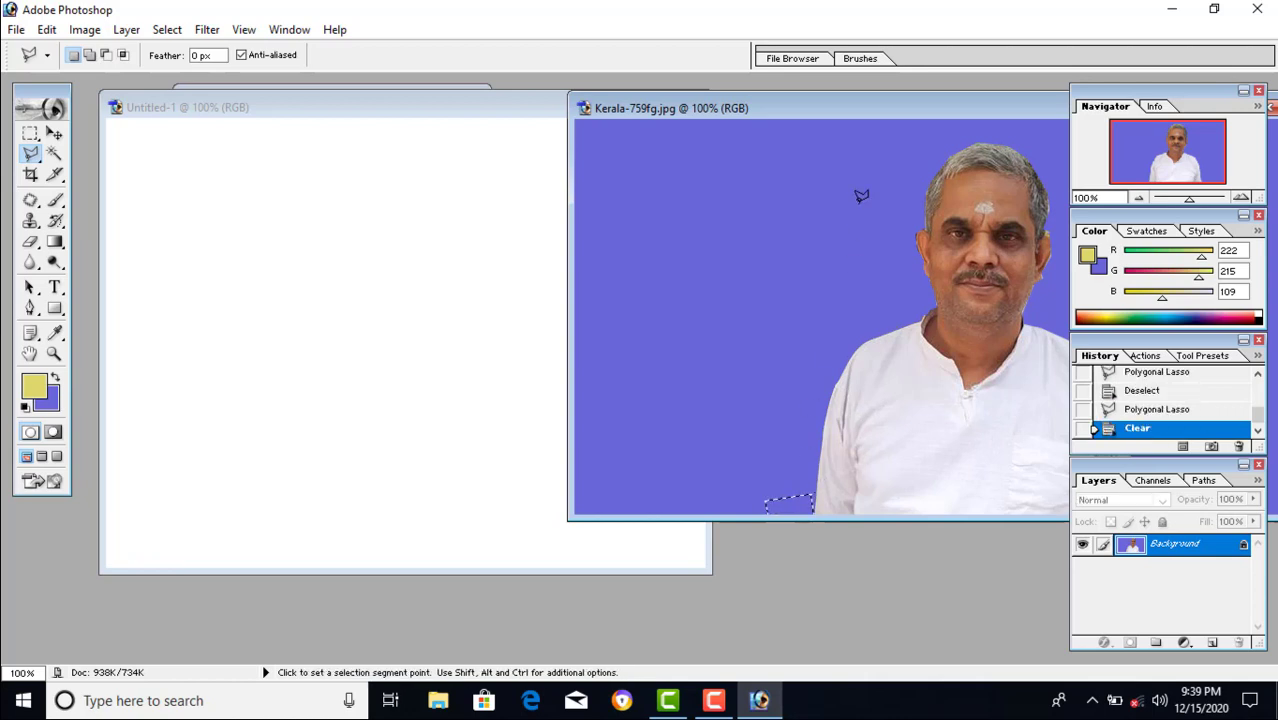
{"action": "key", "text": "ctrl+d"}
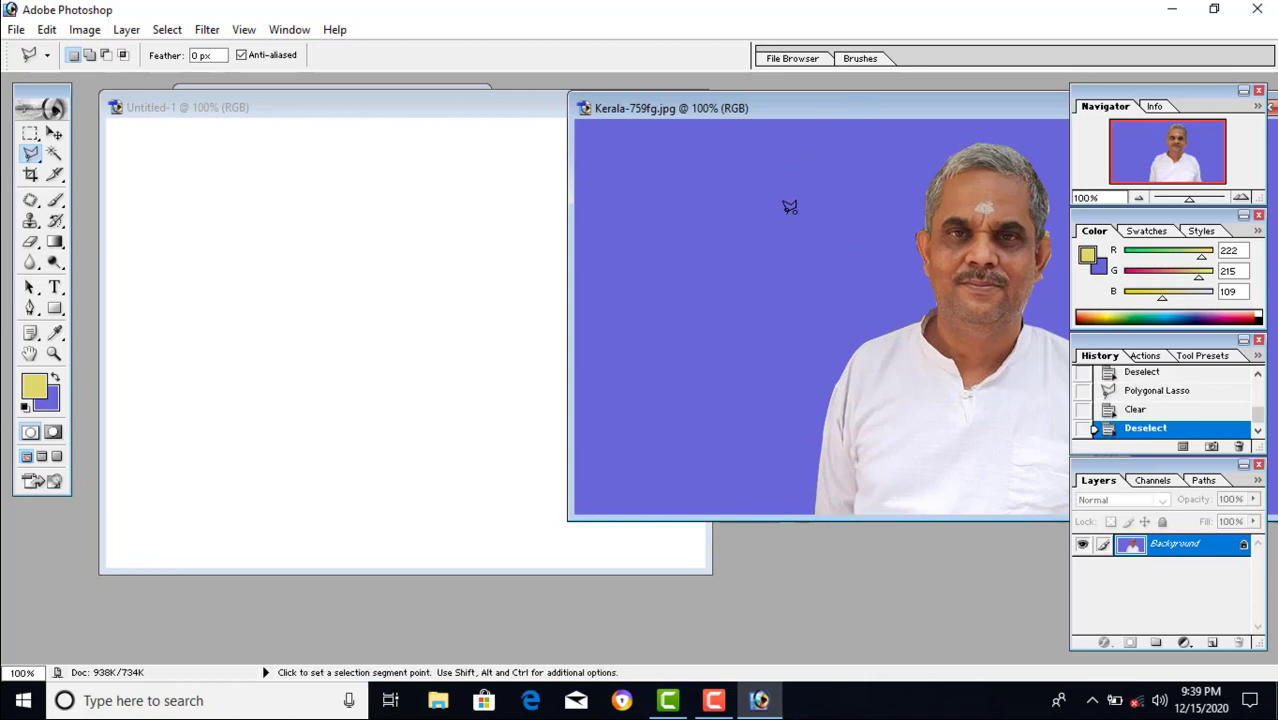
Drag a copy of the man's blue-background photo into the Untitled-1 canvas.
{"action": "left_click", "coordinate": [54, 133]}
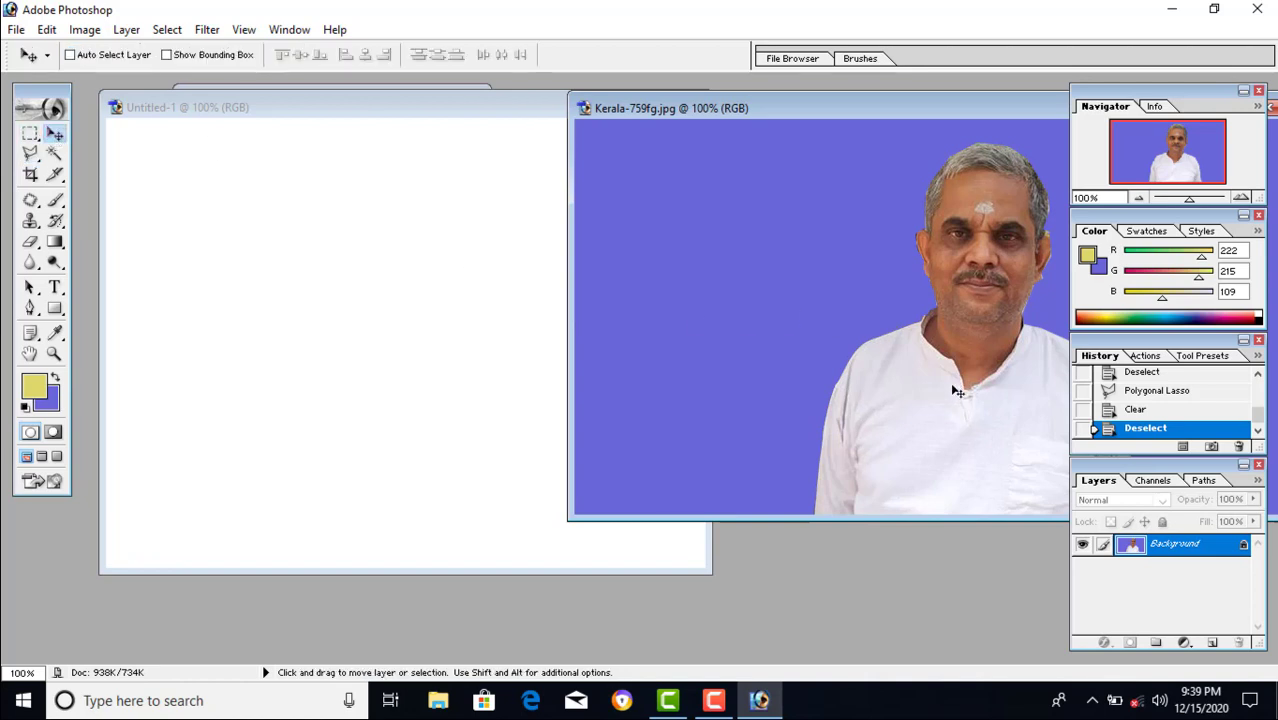
{"action": "left_click_drag", "start_coordinate": [965, 405], "coordinate": [415, 352]}
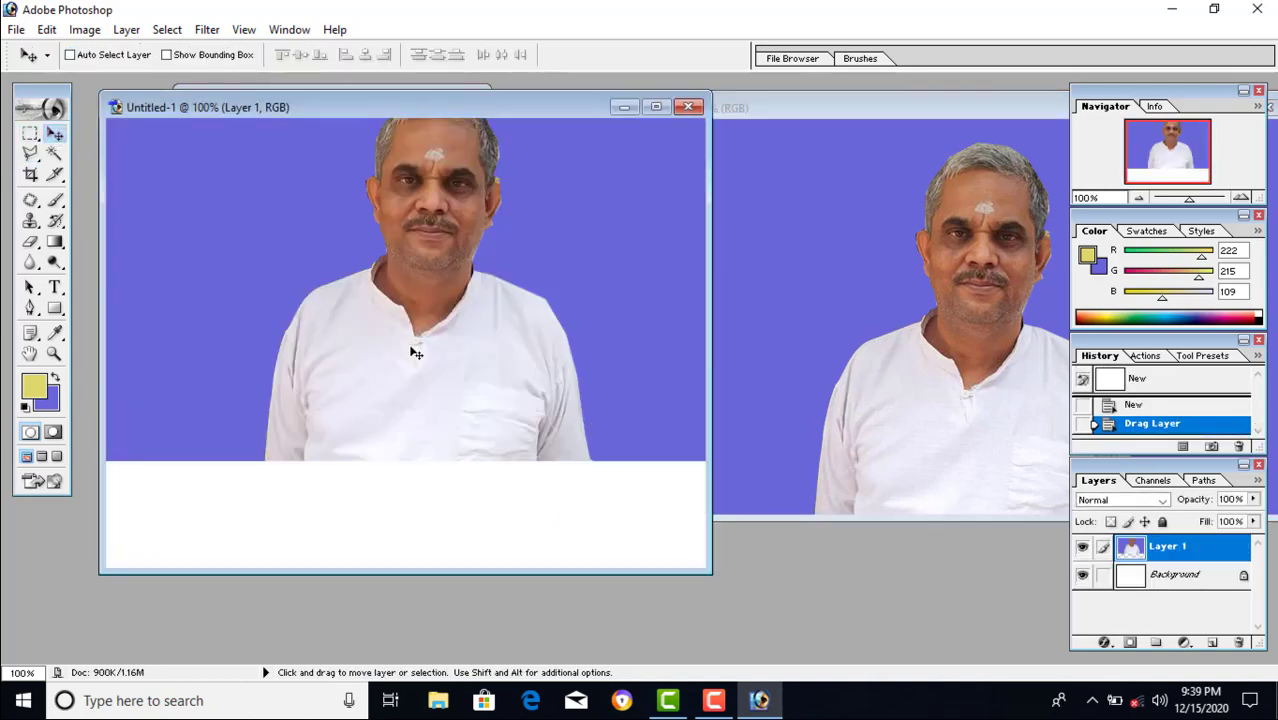
{"action": "left_click_drag", "start_coordinate": [418, 287], "coordinate": [433, 366]}
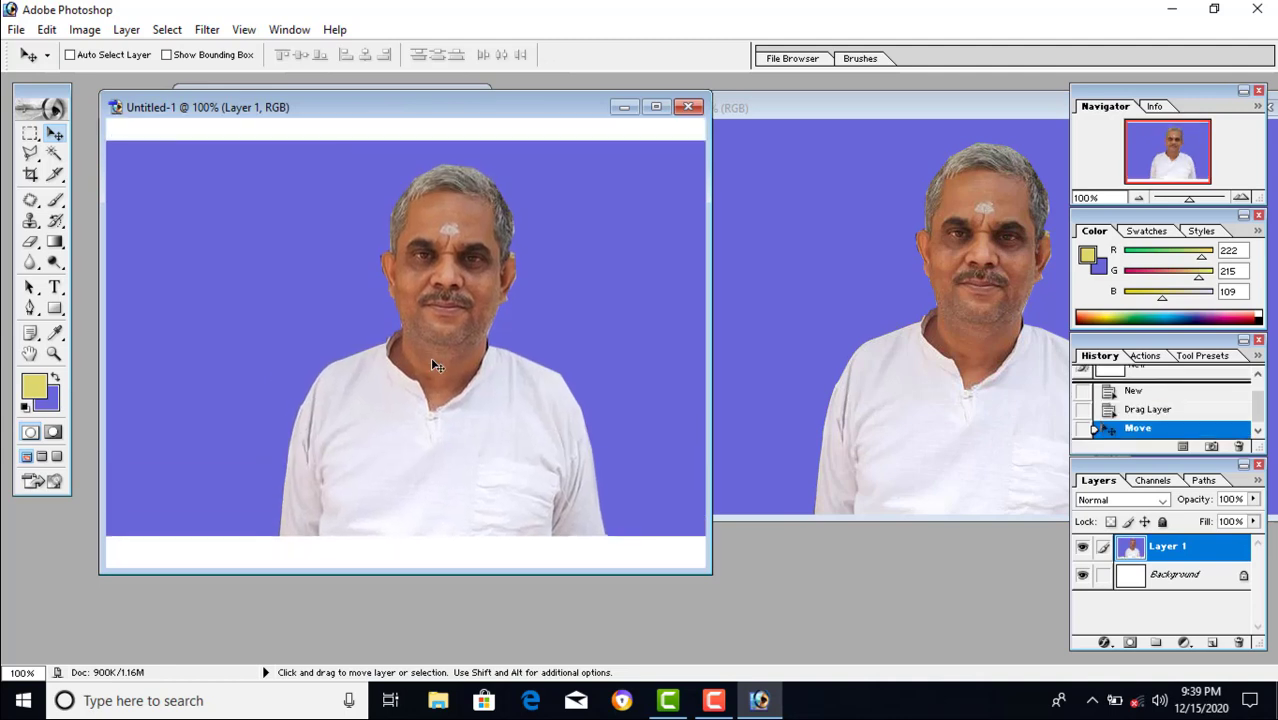
{"action": "key", "text": "ctrl+t"}
{"action": "key", "text": "Escape"}
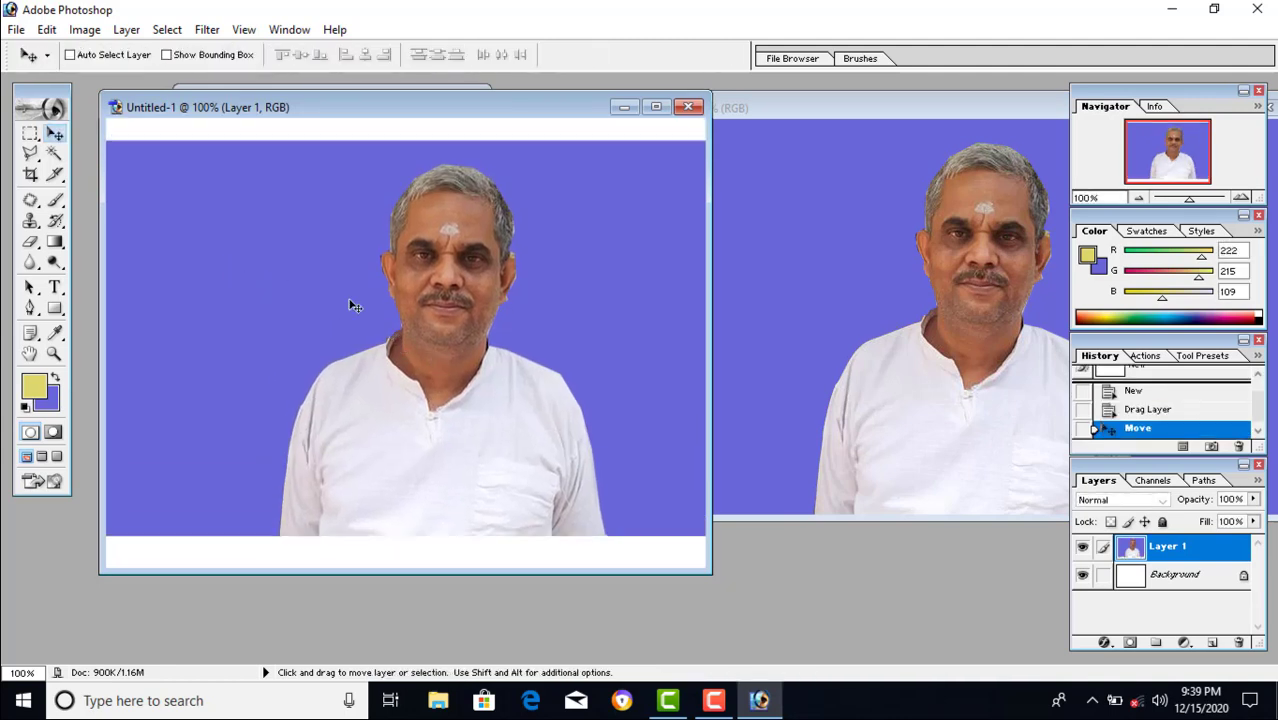
{"action": "left_click_drag", "start_coordinate": [368, 282], "coordinate": [525, 362]}
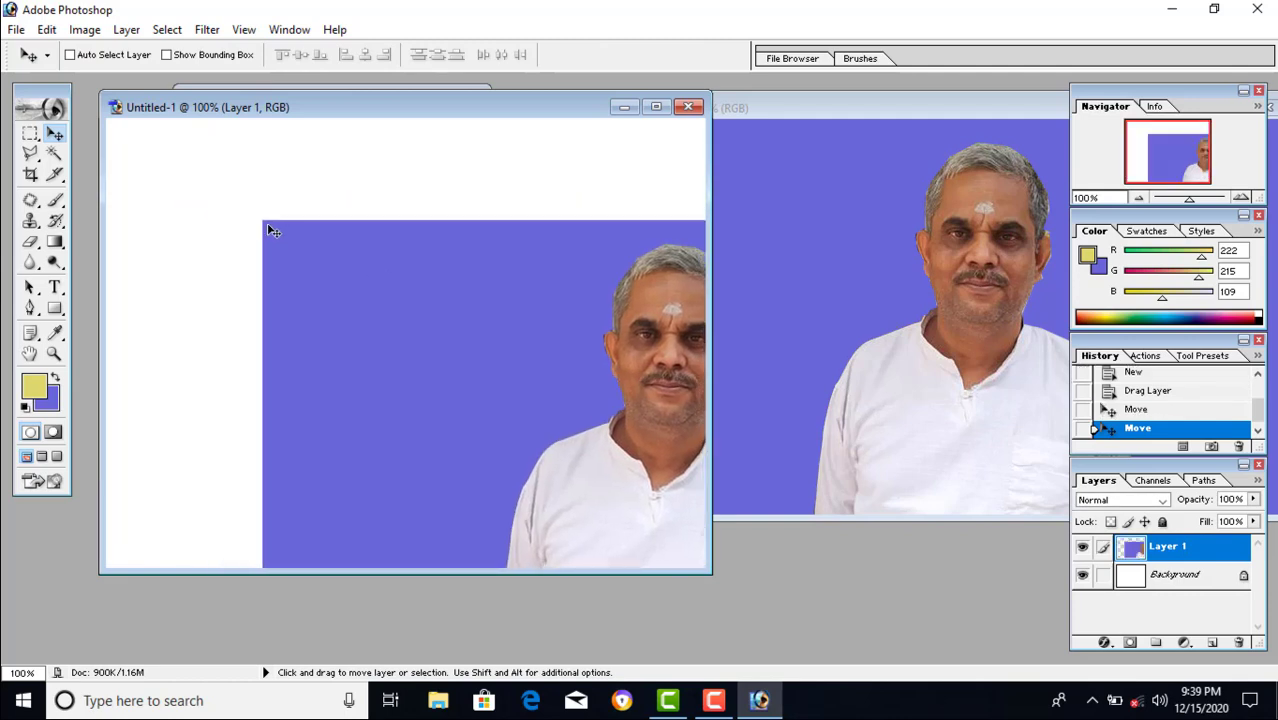
Scale the pasted photo down and position it in the upper left.
{"action": "key", "text": "ctrl+t"}
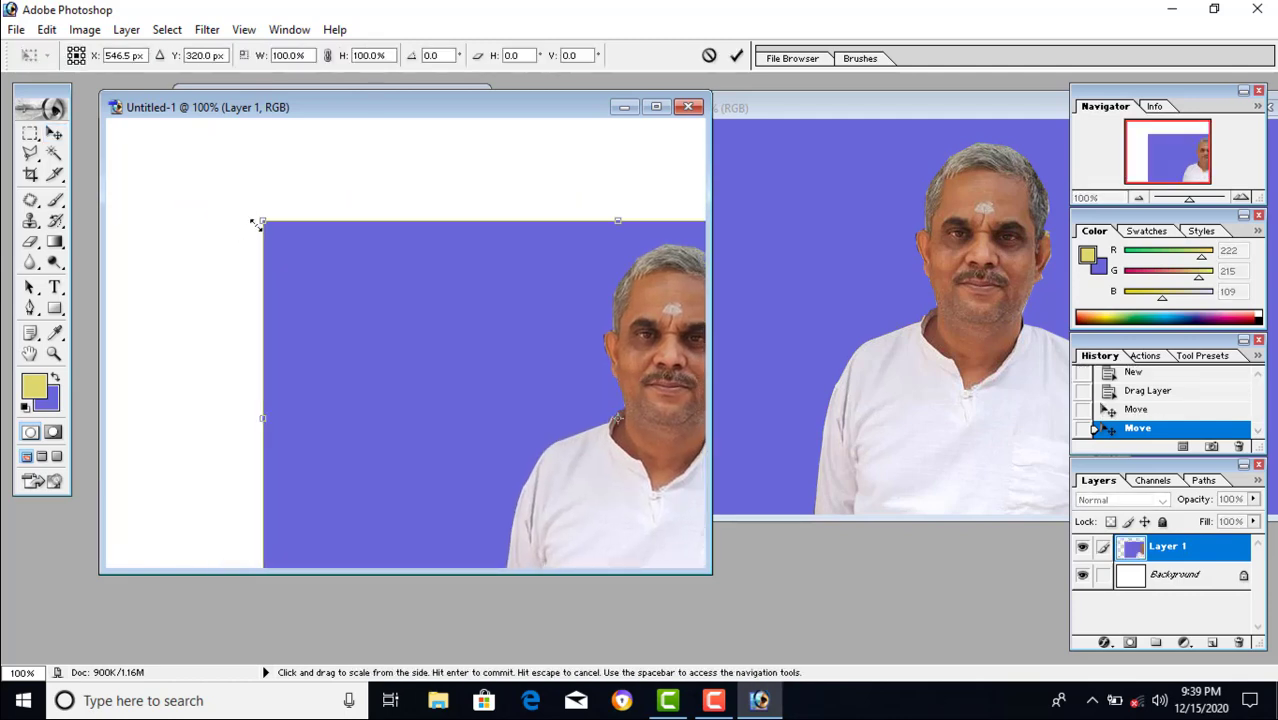
{"action": "left_click_drag", "start_coordinate": [263, 221], "coordinate": [536, 334]}
{"action": "left_click_drag", "start_coordinate": [640, 457], "coordinate": [260, 306]}
{"action": "left_click_drag", "start_coordinate": [182, 190], "coordinate": [203, 179]}
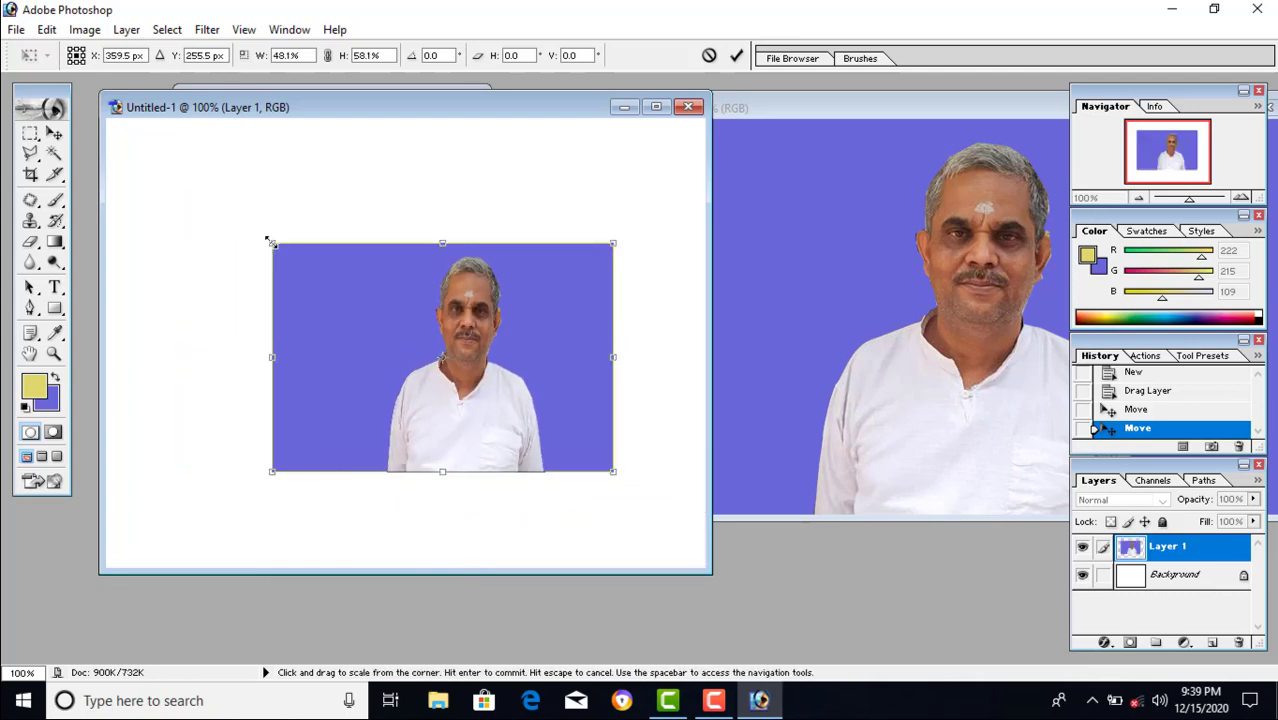
{"action": "mouse_move", "coordinate": [351, 261]}
{"action": "left_mouse_down"}
{"action": "mouse_move", "coordinate": [261, 261]}
{"action": "mouse_move", "coordinate": [274, 245]}
{"action": "left_mouse_up"}
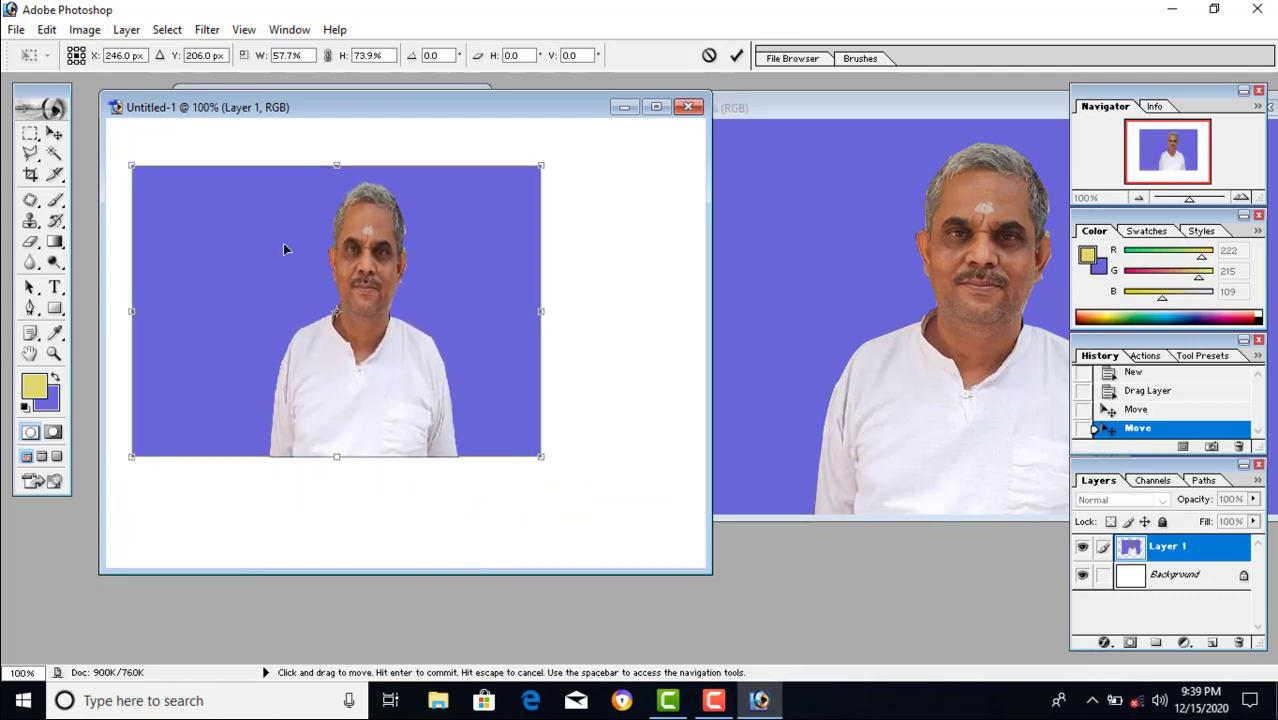
{"action": "left_click", "coordinate": [54, 155]}
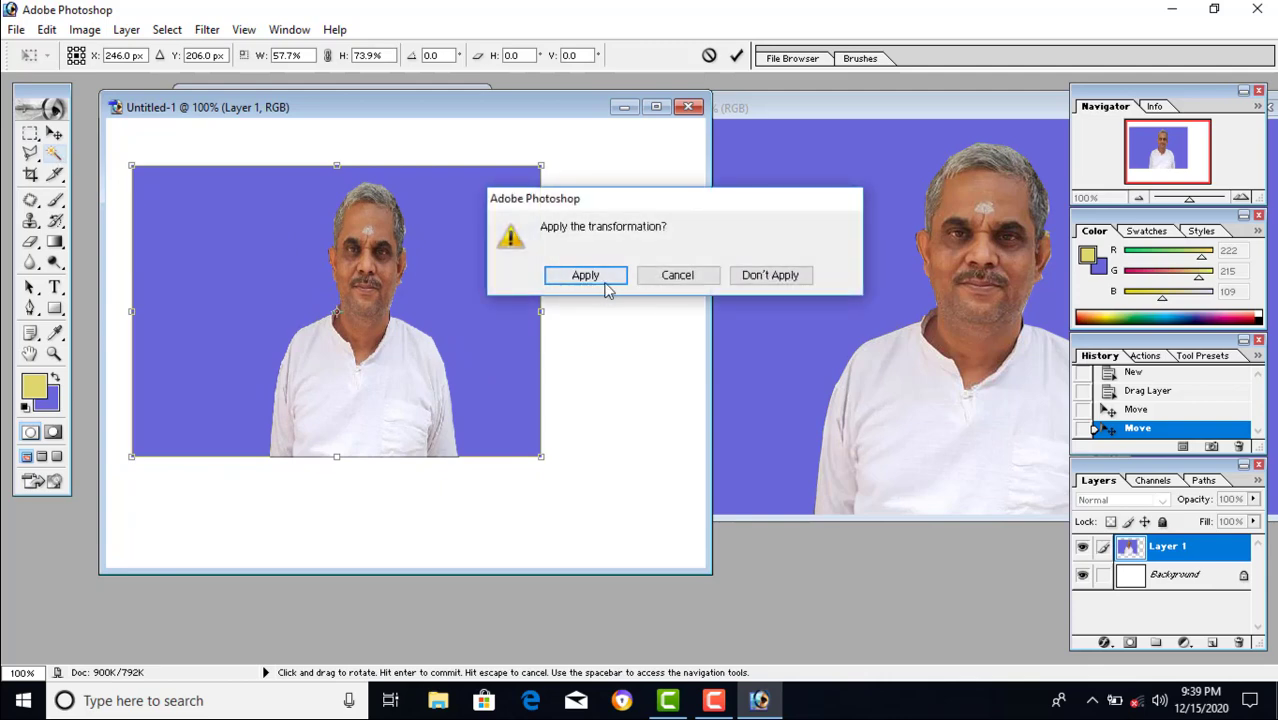
{"action": "left_click", "coordinate": [582, 276]}
Set the background colour to white and delete the man's blue backdrop.
{"action": "left_click", "coordinate": [479, 277]}
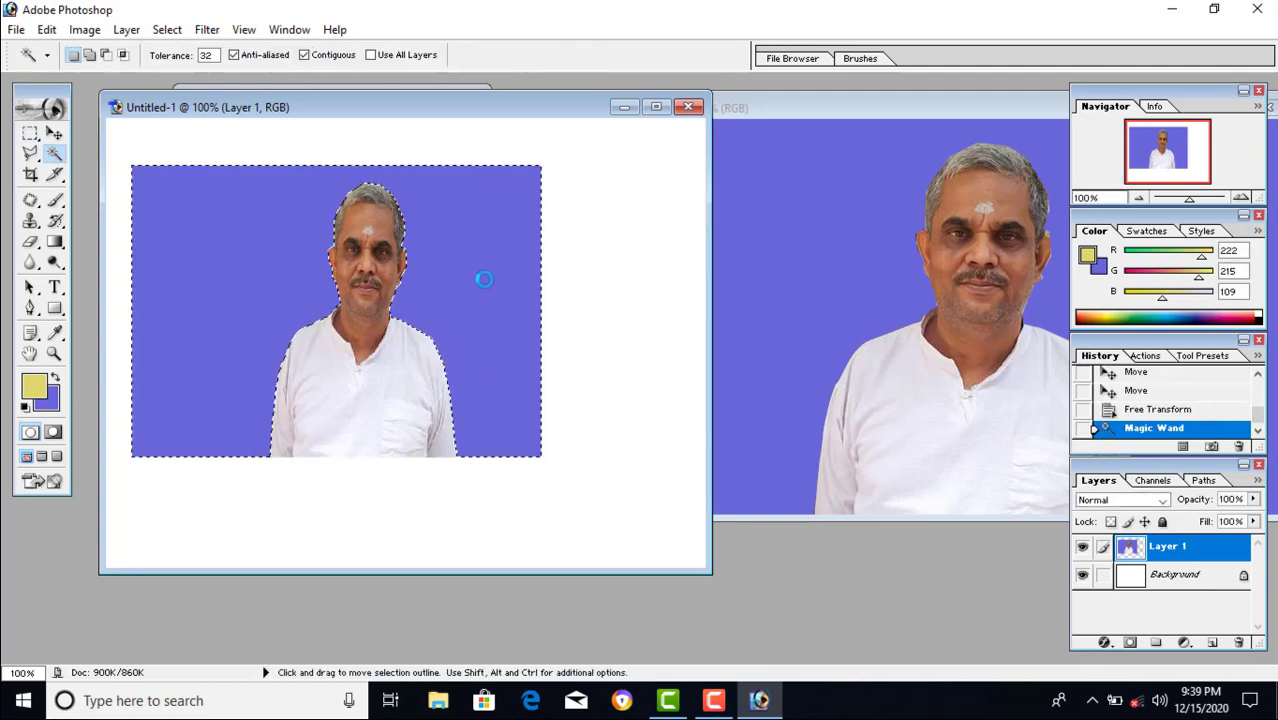
{"action": "left_click", "coordinate": [48, 405]}
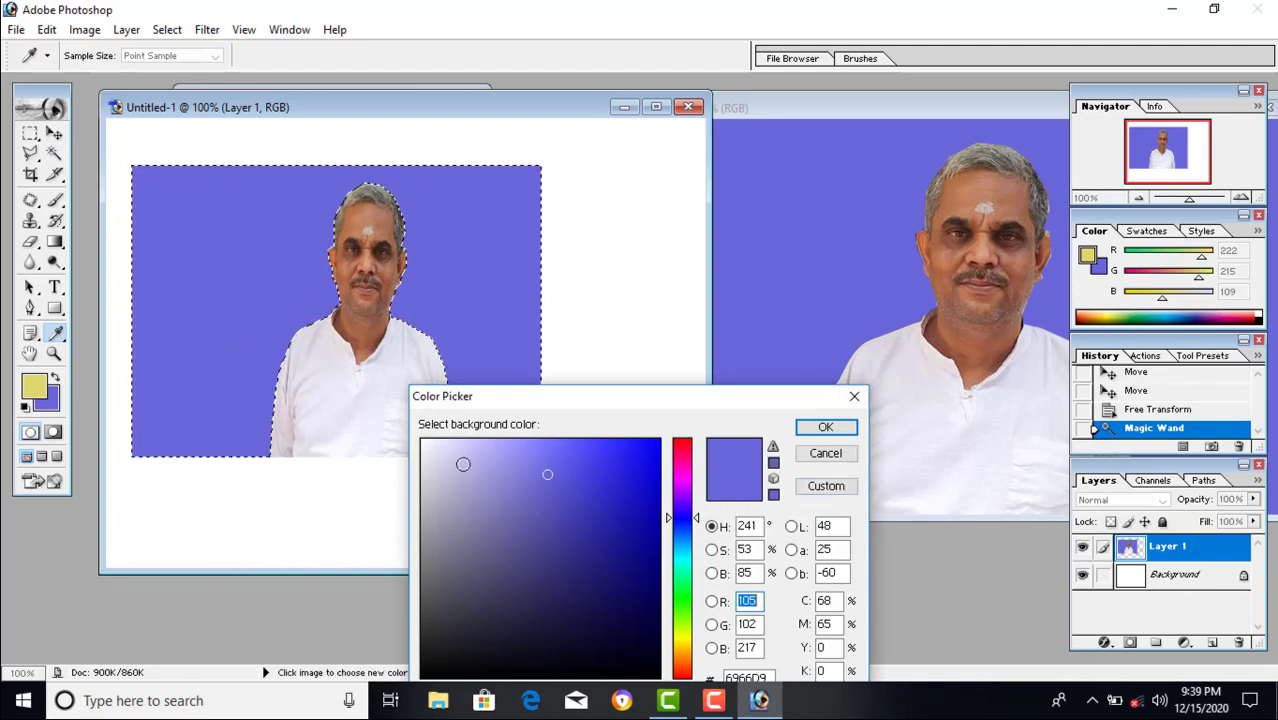
{"action": "left_click", "coordinate": [424, 443]}
{"action": "left_click", "coordinate": [836, 426]}
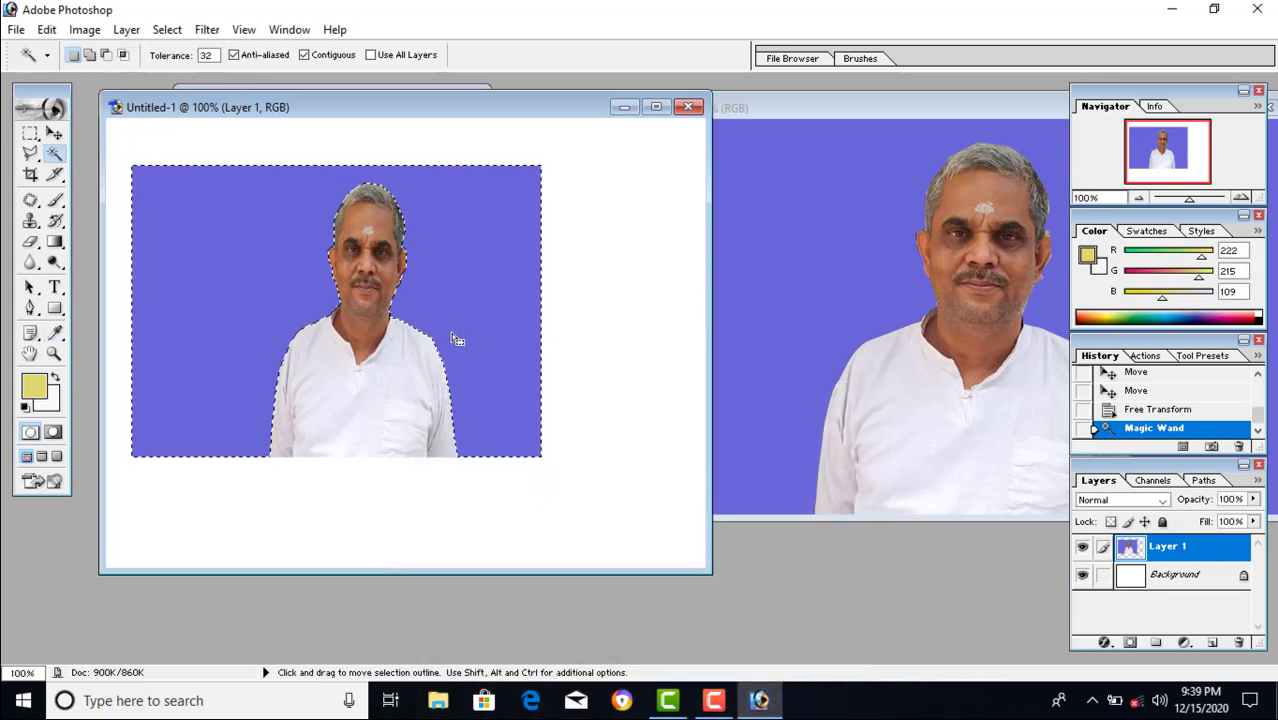
{"action": "key", "text": "Delete"}
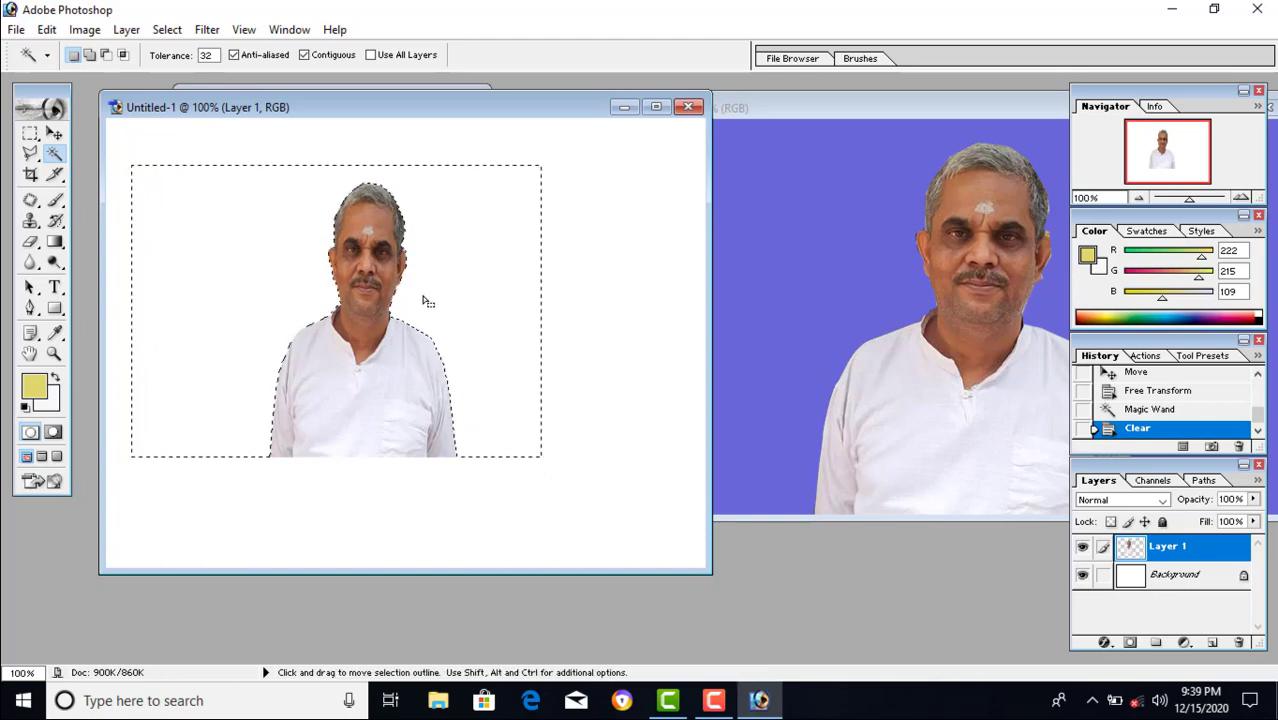
Deselect, move the cut-out man to the lower left, and uncover the woman's photo.
{"action": "left_click", "coordinate": [590, 482]}
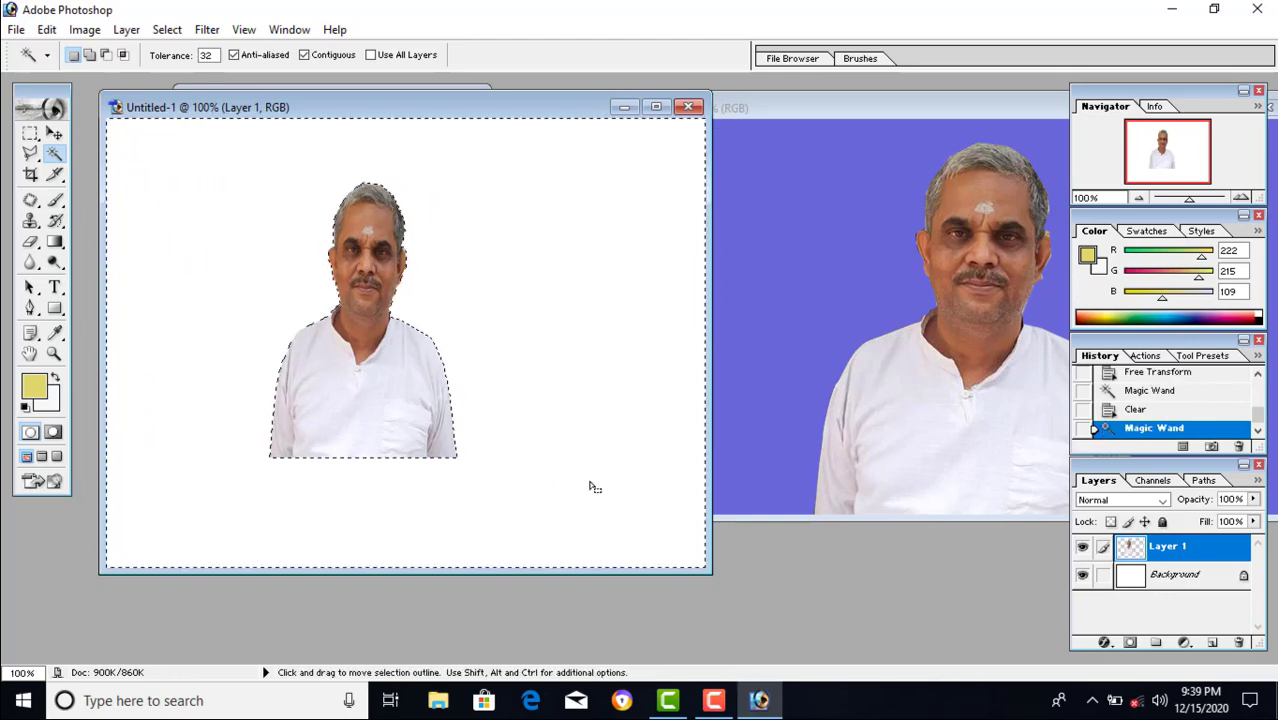
{"action": "key", "text": "ctrl+d"}
{"action": "left_click", "coordinate": [115, 270]}
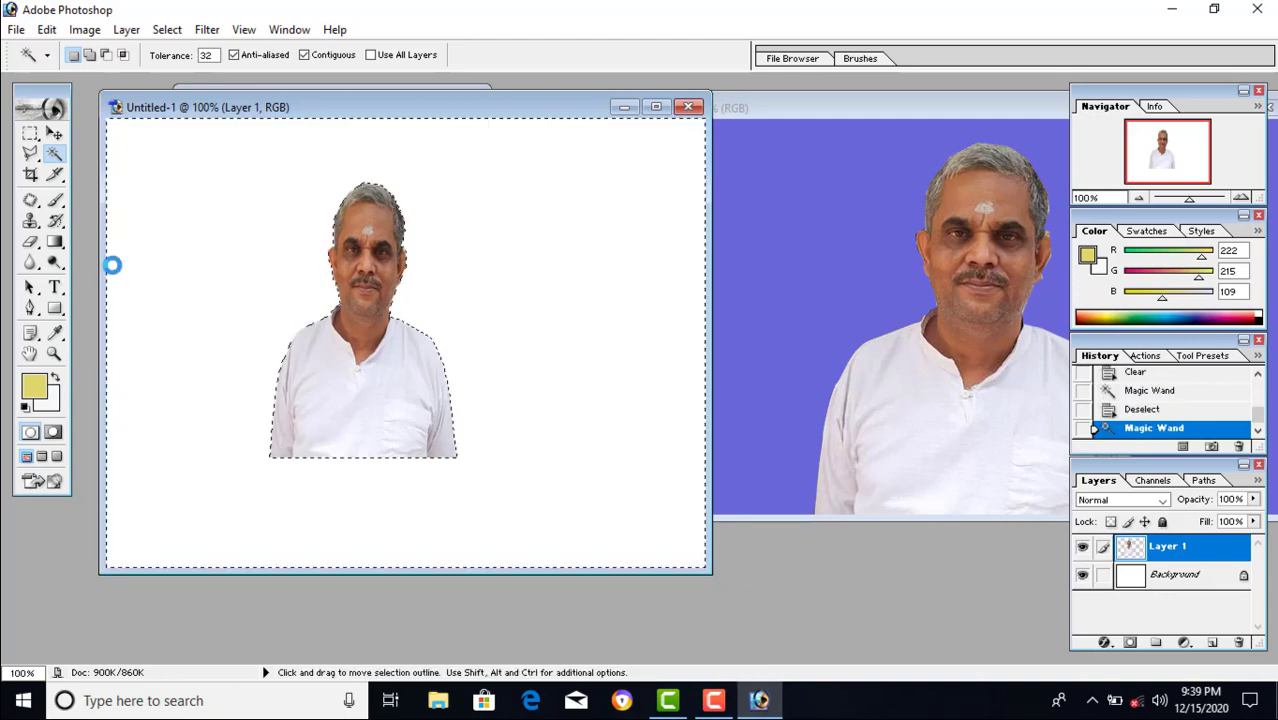
{"action": "key", "text": "ctrl+d"}
{"action": "left_click", "coordinate": [143, 253]}
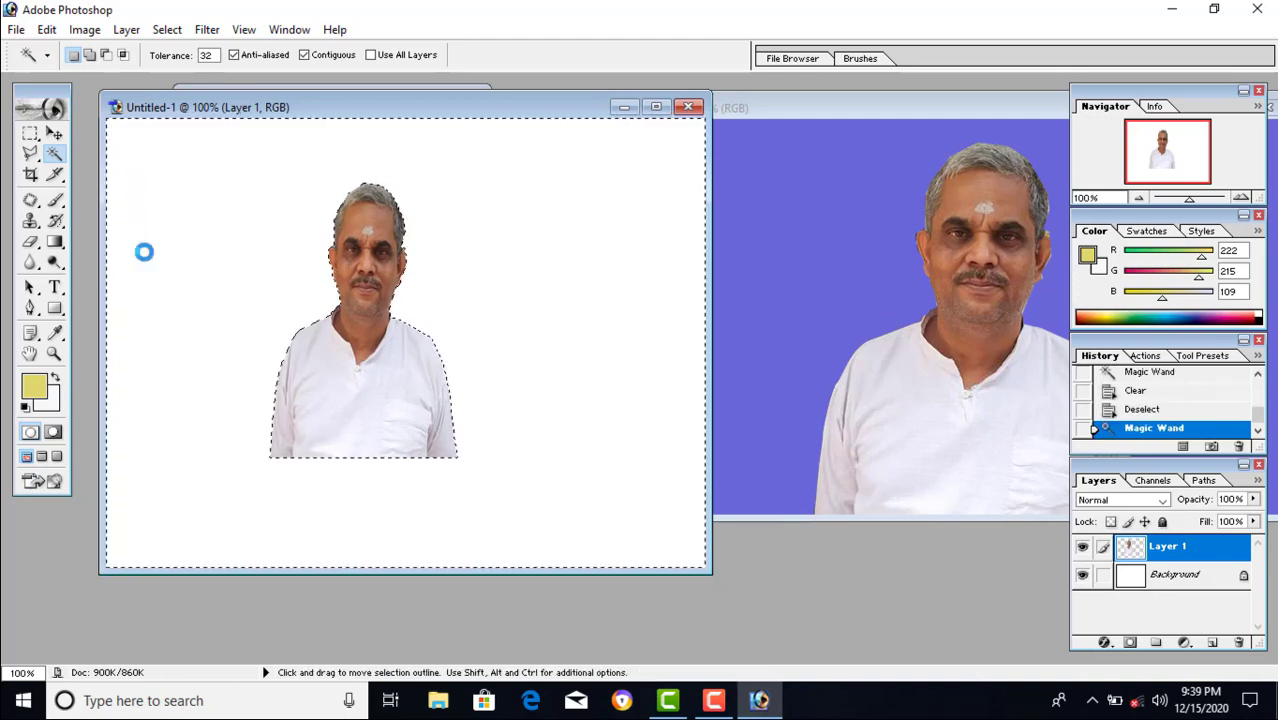
{"action": "key", "text": "ctrl+d"}
{"action": "left_click", "coordinate": [54, 133]}
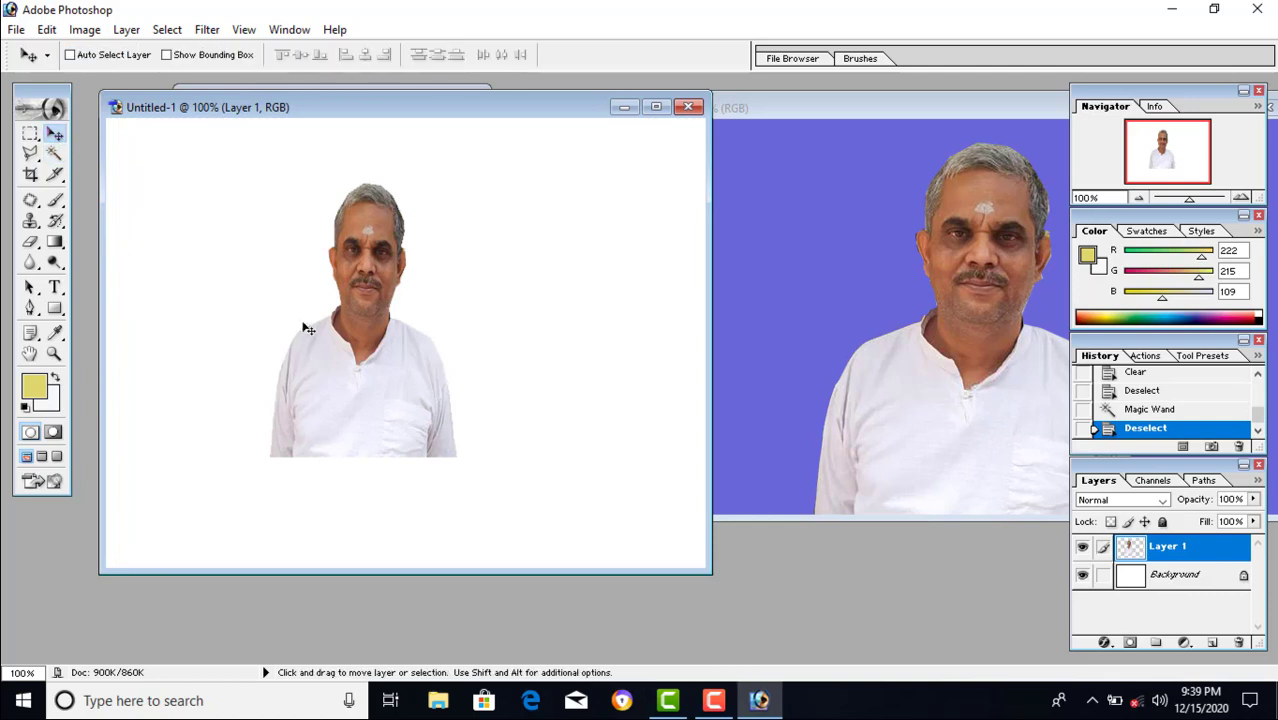
{"action": "mouse_move", "coordinate": [361, 366]}
{"action": "left_mouse_down"}
{"action": "mouse_move", "coordinate": [427, 418]}
{"action": "mouse_move", "coordinate": [390, 468]}
{"action": "mouse_move", "coordinate": [297, 499]}
{"action": "mouse_move", "coordinate": [299, 526]}
{"action": "left_mouse_up"}
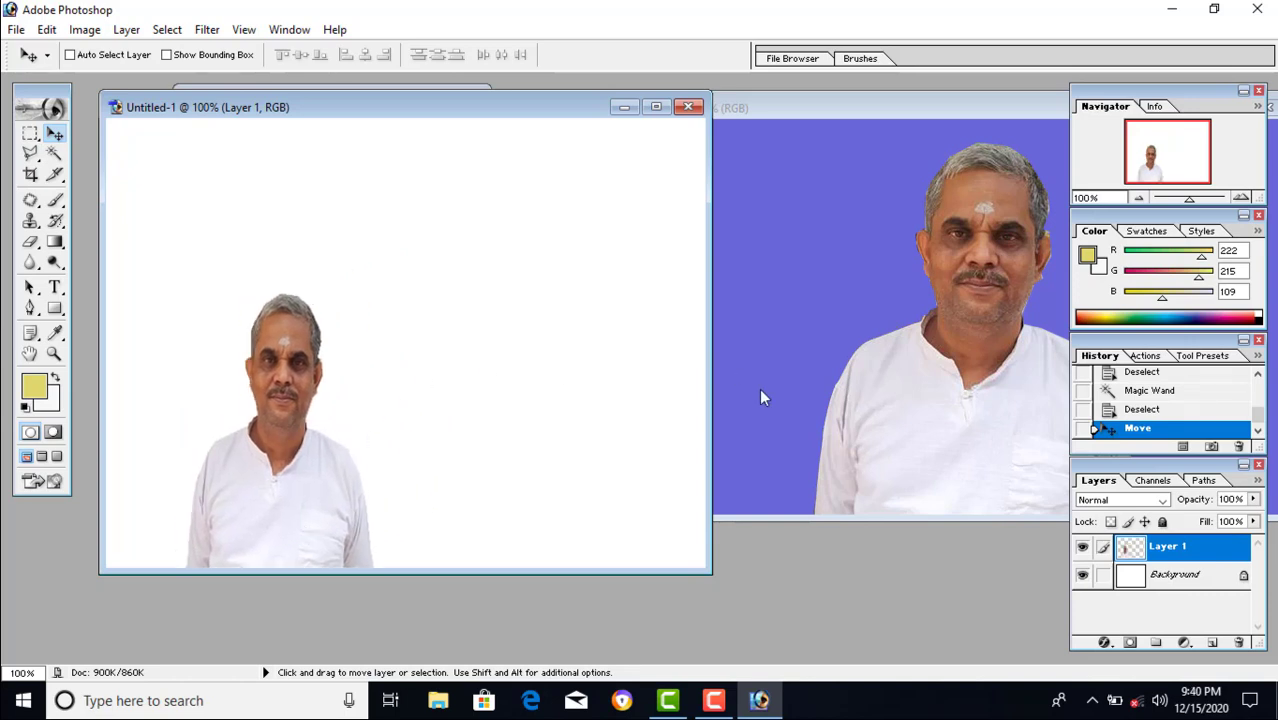
{"action": "left_click_drag", "start_coordinate": [385, 109], "coordinate": [710, 118]}
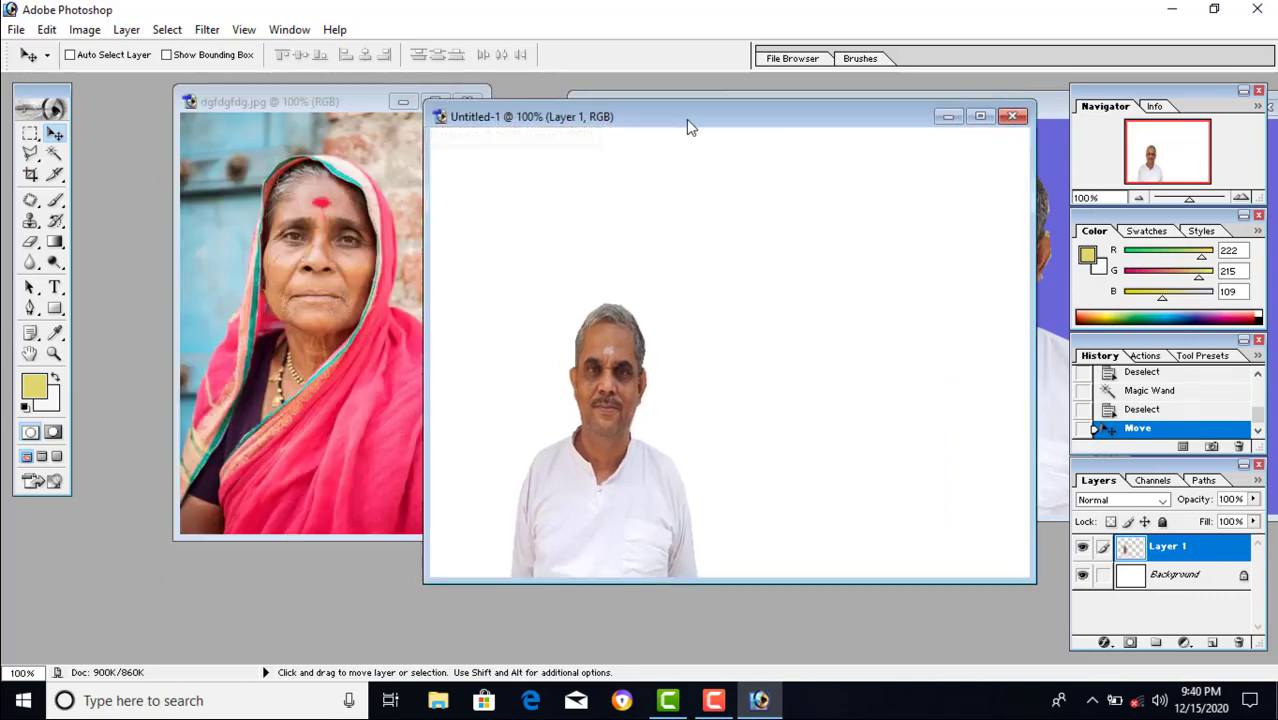
Bring the woman's photo forward, maximize it, and switch to the Polygonal Lasso tool.
{"action": "left_click", "coordinate": [289, 299]}
{"action": "mouse_move", "coordinate": [320, 101]}
{"action": "left_mouse_down"}
{"action": "mouse_move", "coordinate": [362, 104]}
{"action": "mouse_move", "coordinate": [227, 121]}
{"action": "left_mouse_up"}
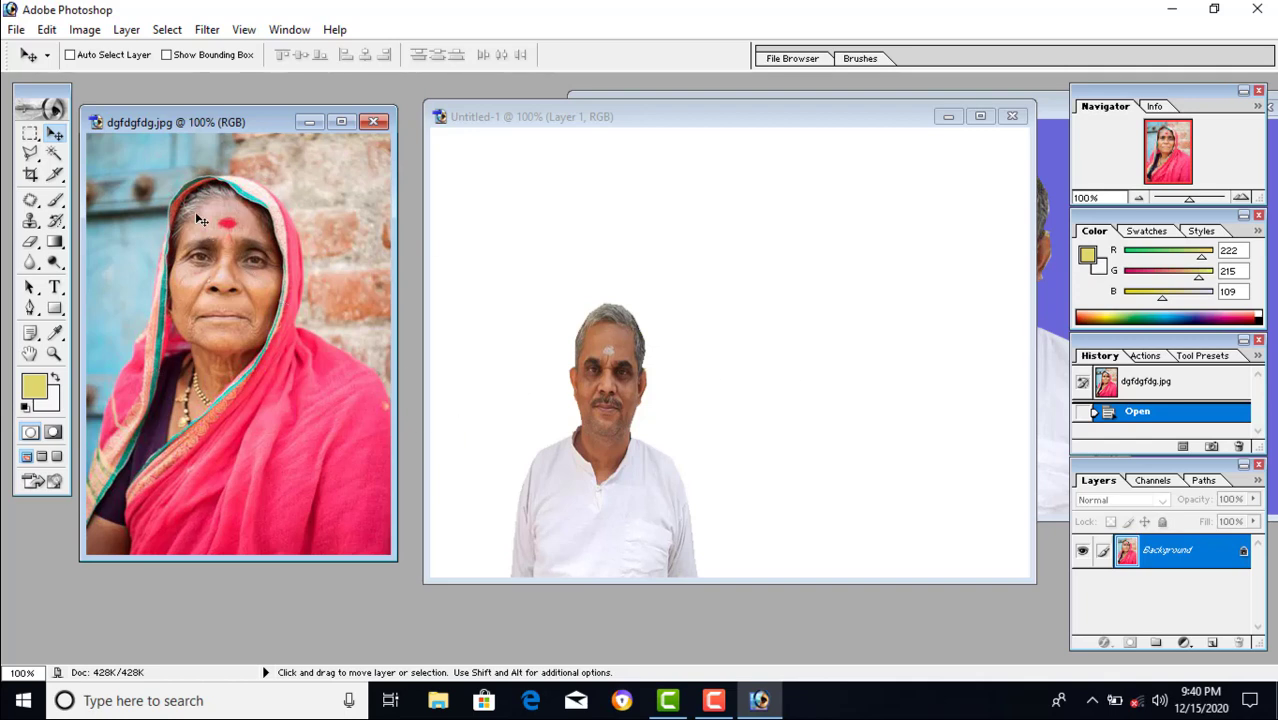
{"action": "left_click", "coordinate": [30, 153]}
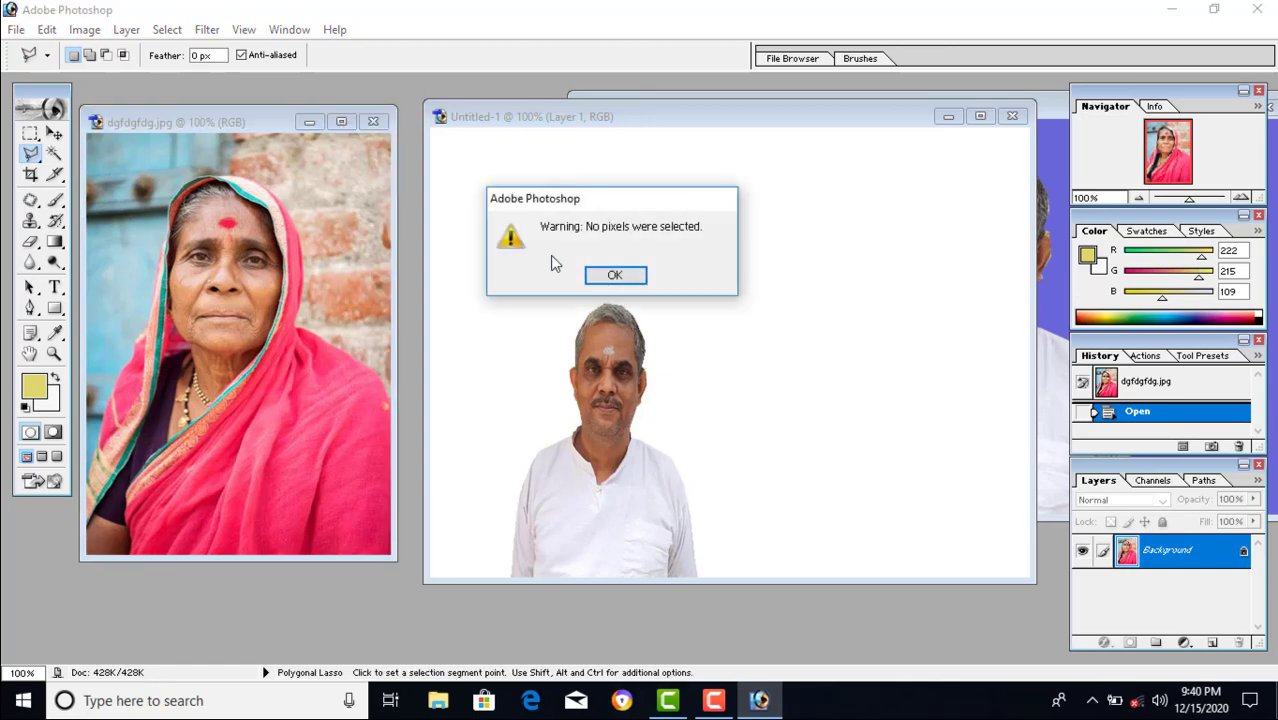
{"action": "left_click", "coordinate": [600, 270]}
{"action": "left_click", "coordinate": [341, 121]}
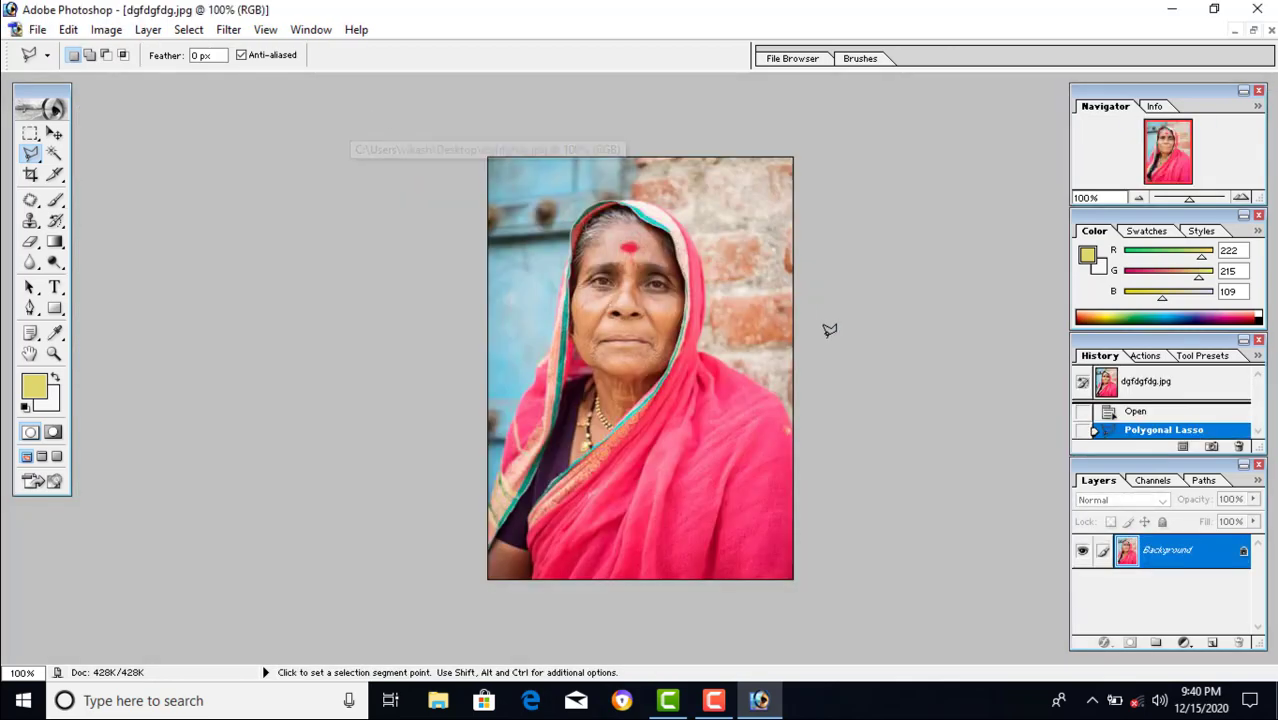
{"action": "double_click", "coordinate": [796, 418]}
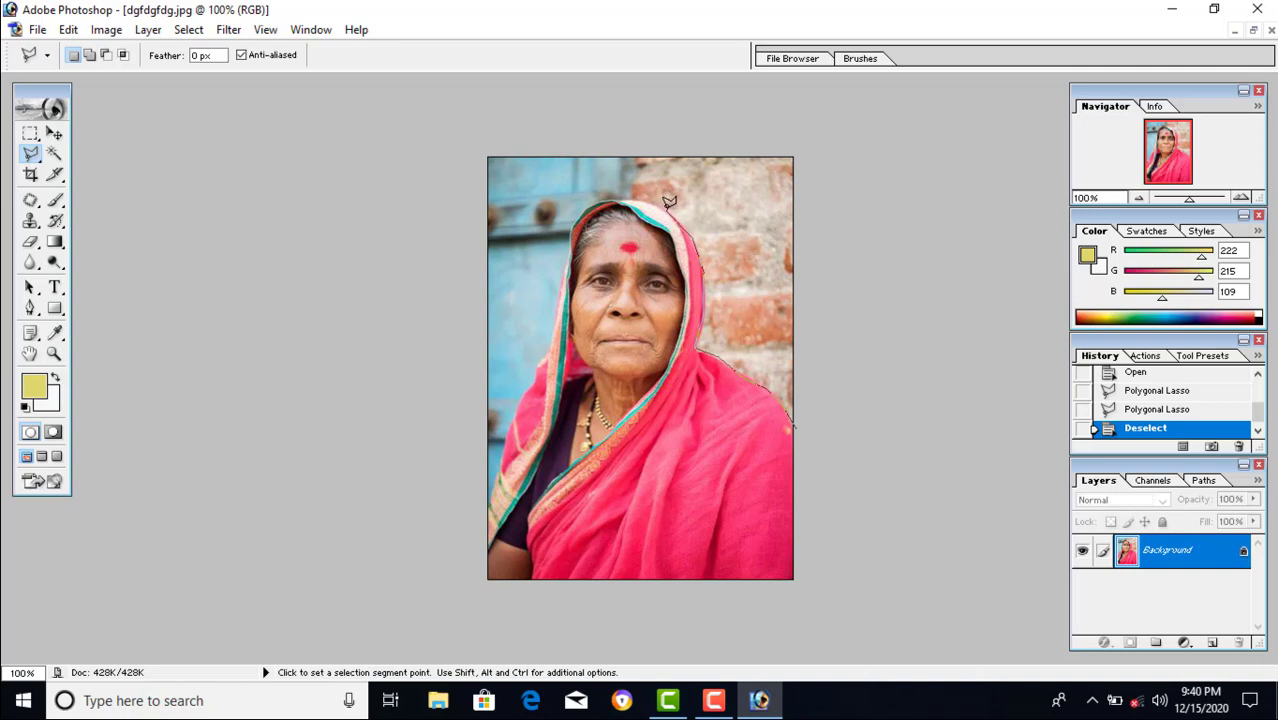
Outline the brick wall at the top right and delete it to white.
{"action": "left_click", "coordinate": [695, 177]}
{"action": "left_click", "coordinate": [768, 157]}
{"action": "left_click", "coordinate": [806, 146]}
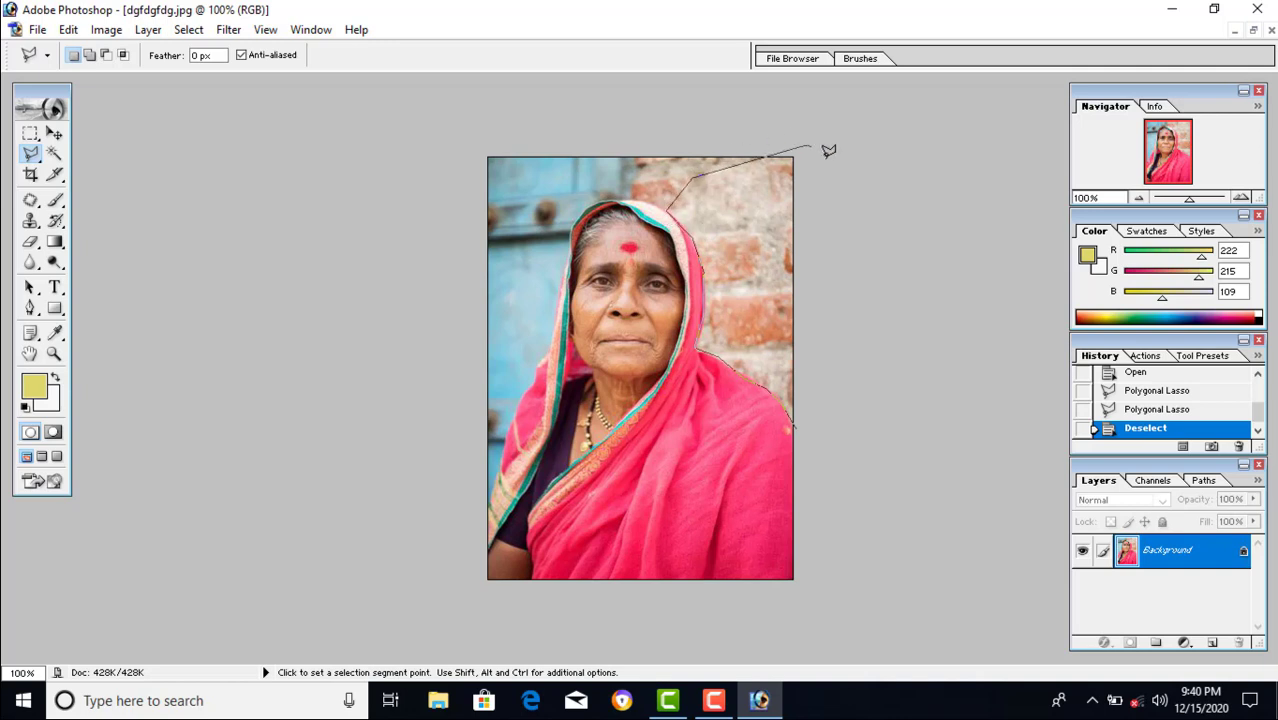
{"action": "left_click", "coordinate": [876, 428]}
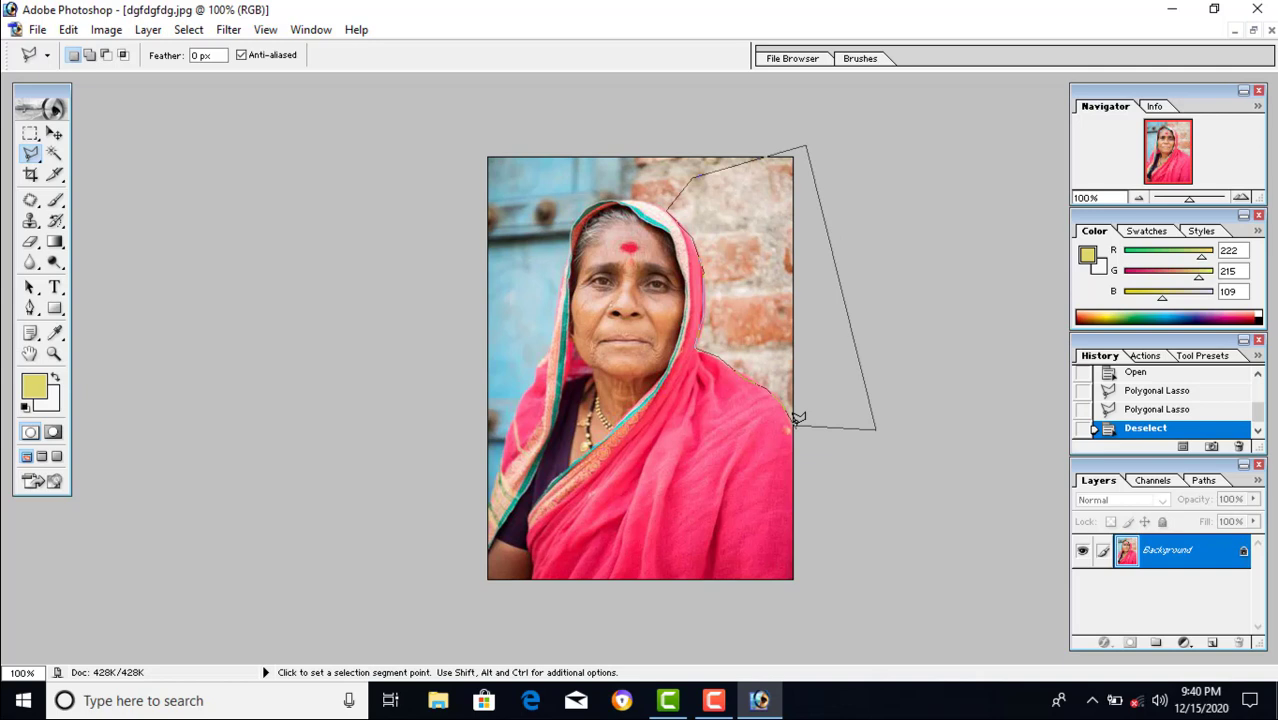
{"action": "left_click", "coordinate": [797, 418]}
{"action": "key", "text": "Delete"}
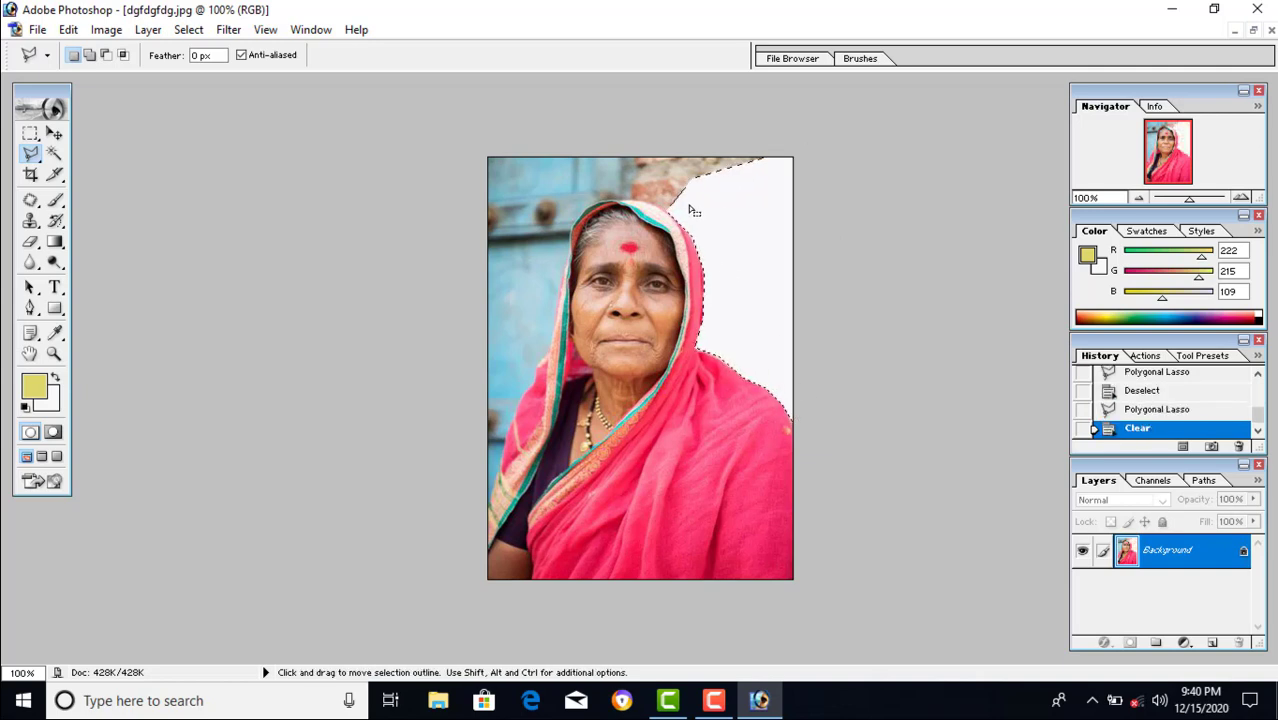
{"action": "key", "text": "ctrl+d"}
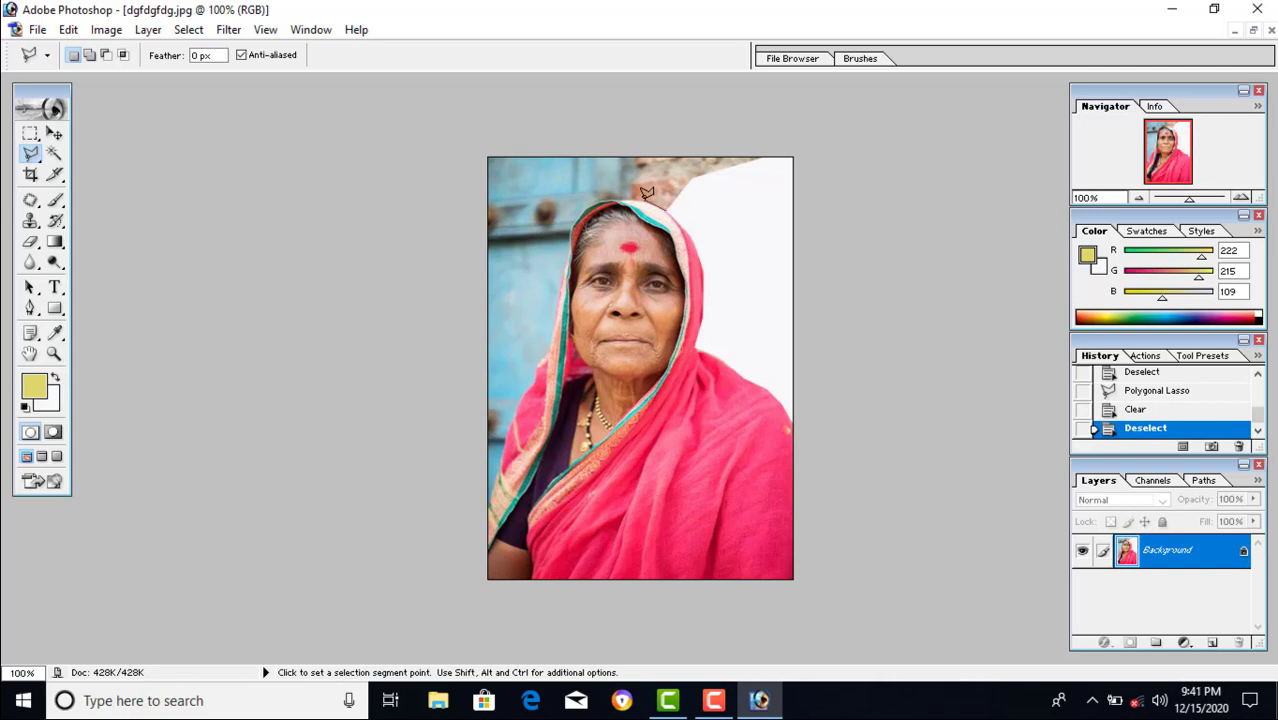
Clear the remaining background to white and restore the document windows side by side.
{"action": "left_click", "coordinate": [574, 208]}
{"action": "key", "text": "Delete"}
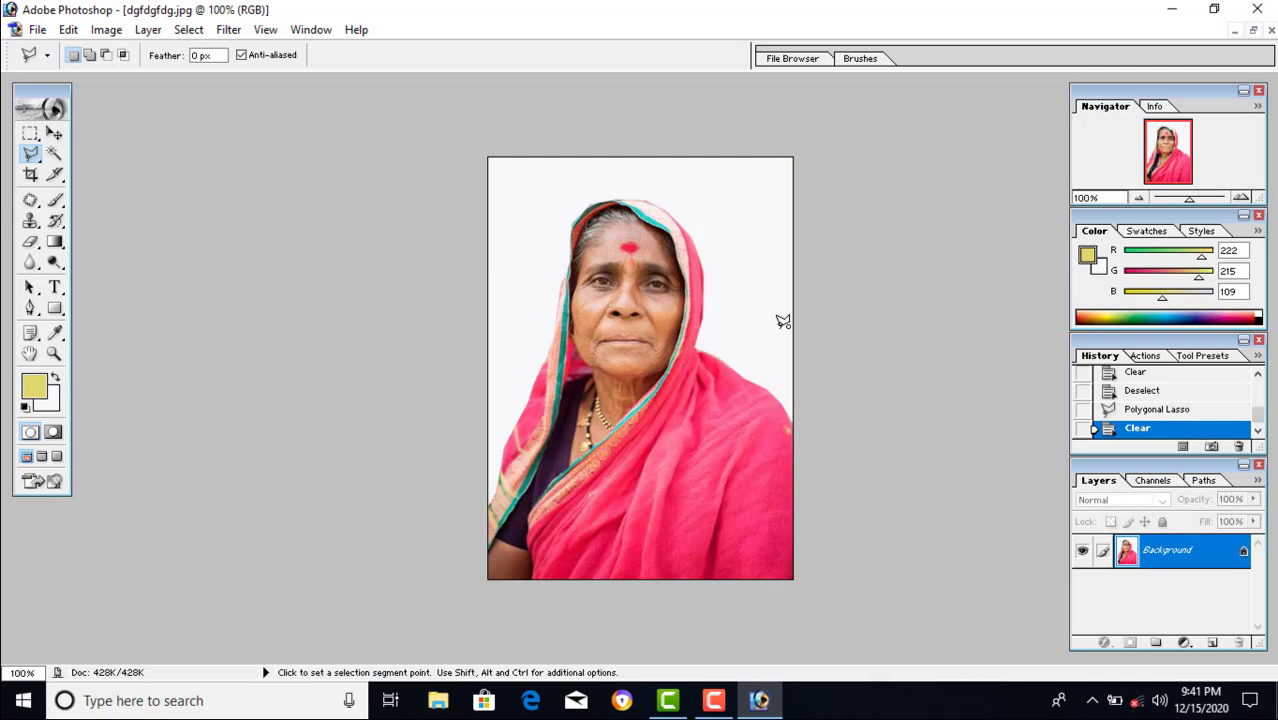
{"action": "key", "text": "ctrl+d"}
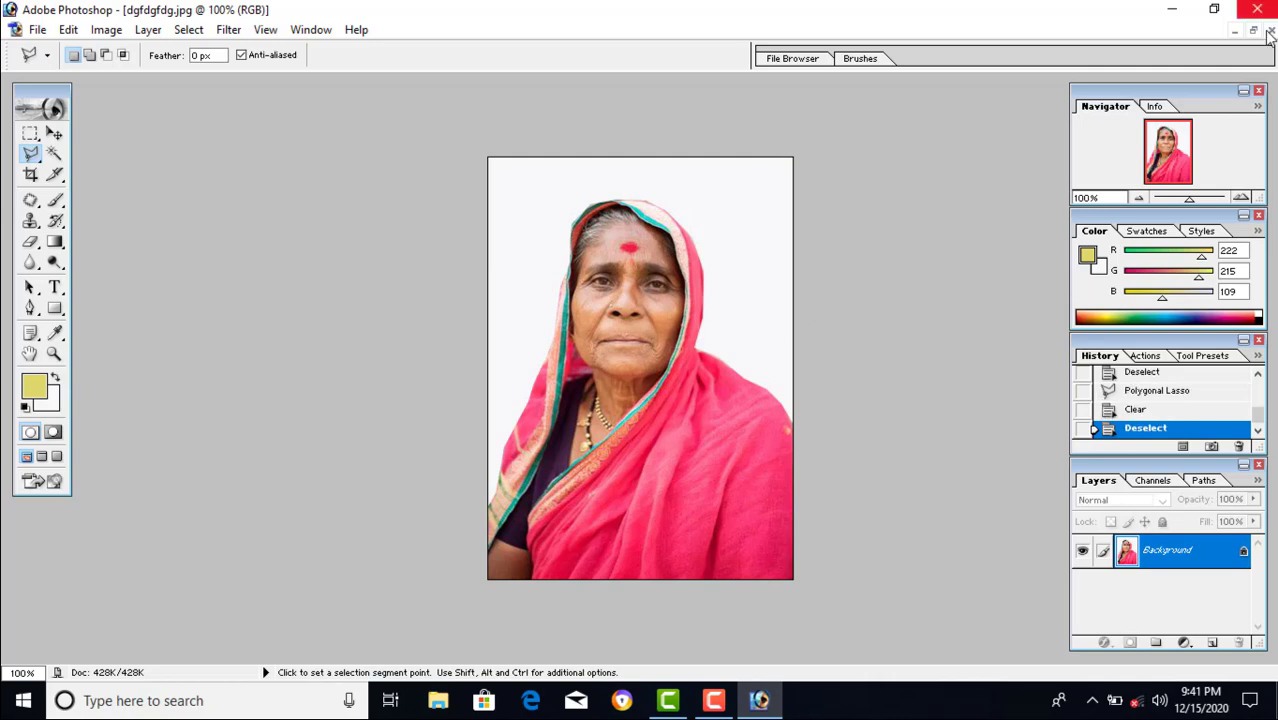
{"action": "left_click", "coordinate": [1254, 31]}
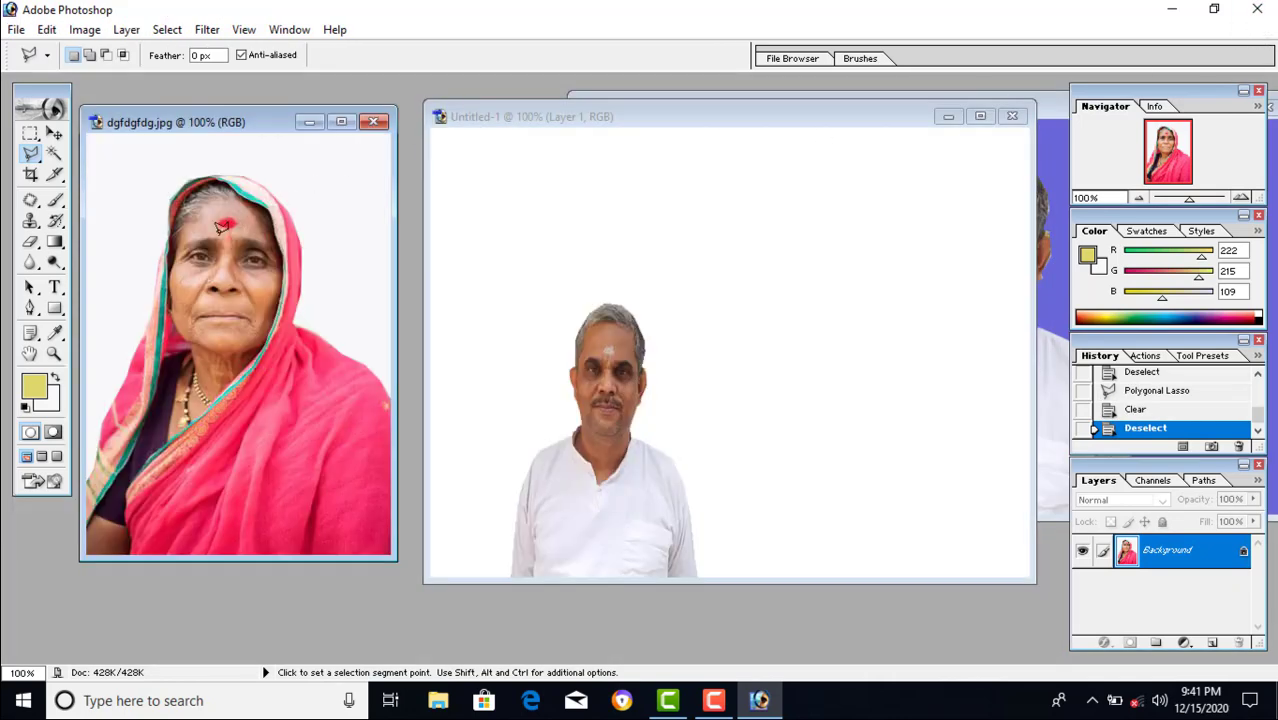
Drag the woman's photo into Untitled-1 as a new layer and Magic Wand-delete its white background.
{"action": "left_click", "coordinate": [55, 133]}
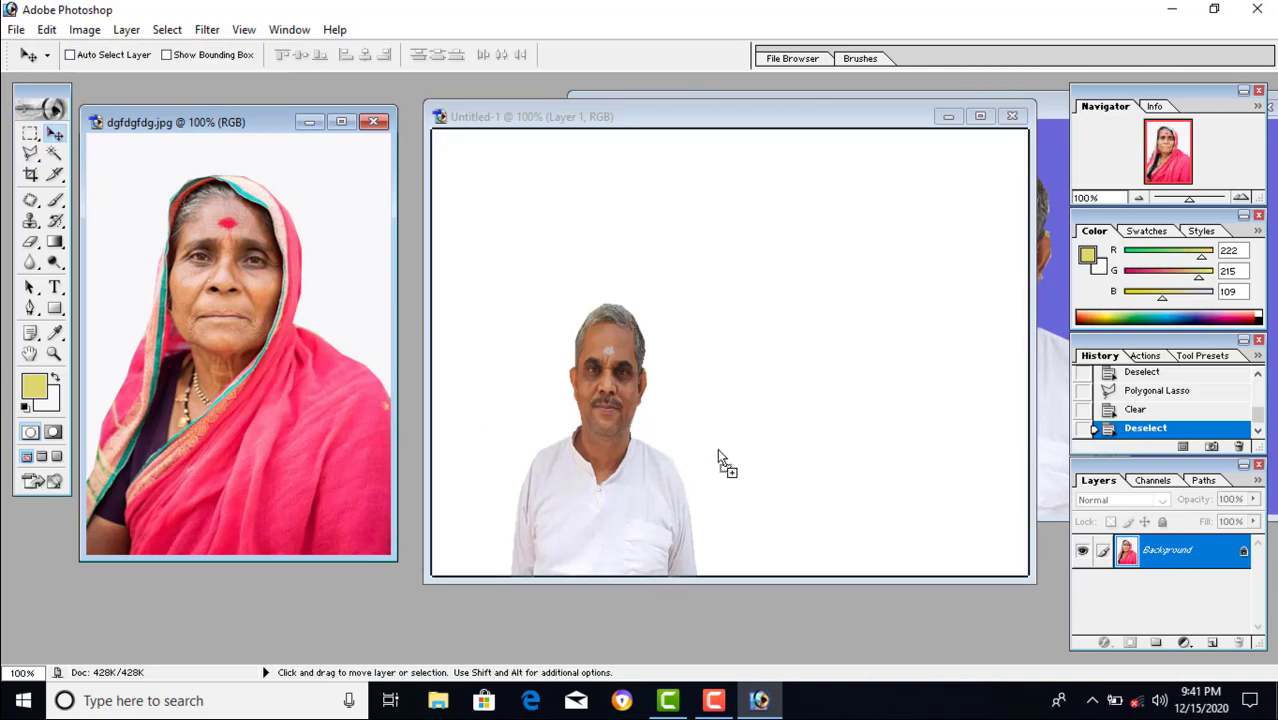
{"action": "mouse_move", "coordinate": [255, 408]}
{"action": "left_mouse_down"}
{"action": "mouse_move", "coordinate": [785, 480]}
{"action": "mouse_move", "coordinate": [863, 451]}
{"action": "left_mouse_up"}
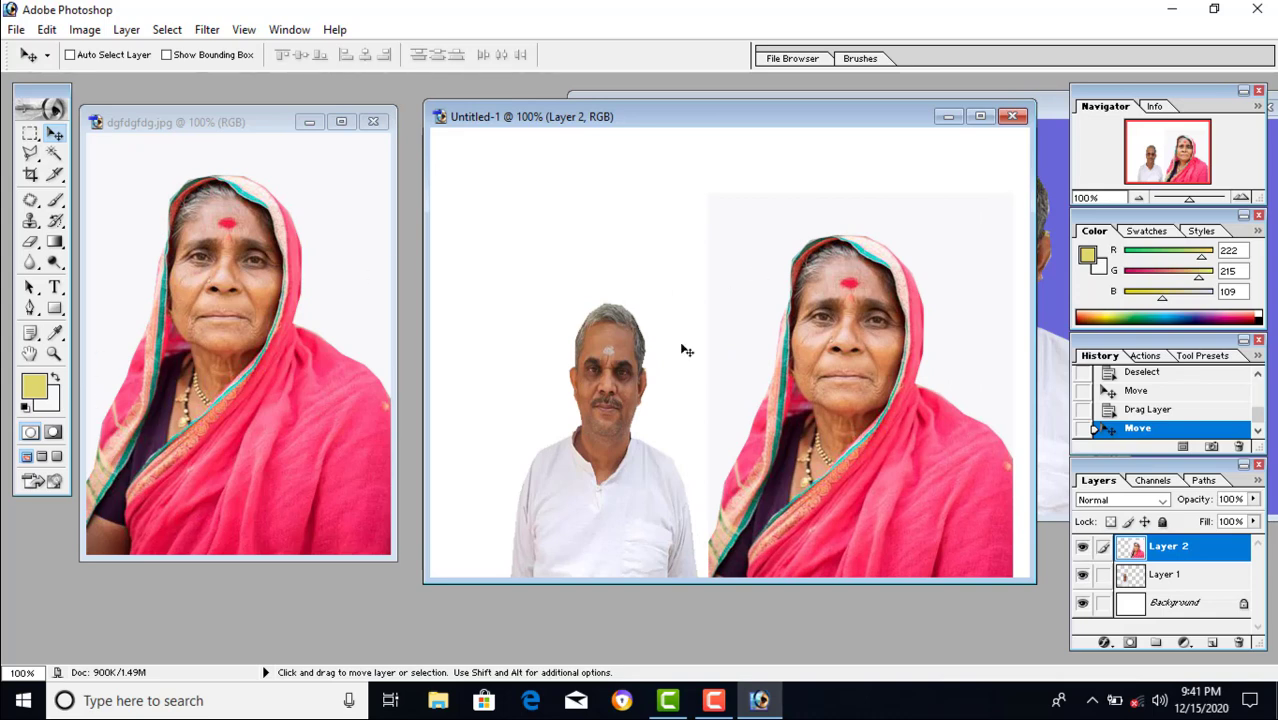
{"action": "left_click", "coordinate": [54, 153]}
{"action": "left_click", "coordinate": [733, 293]}
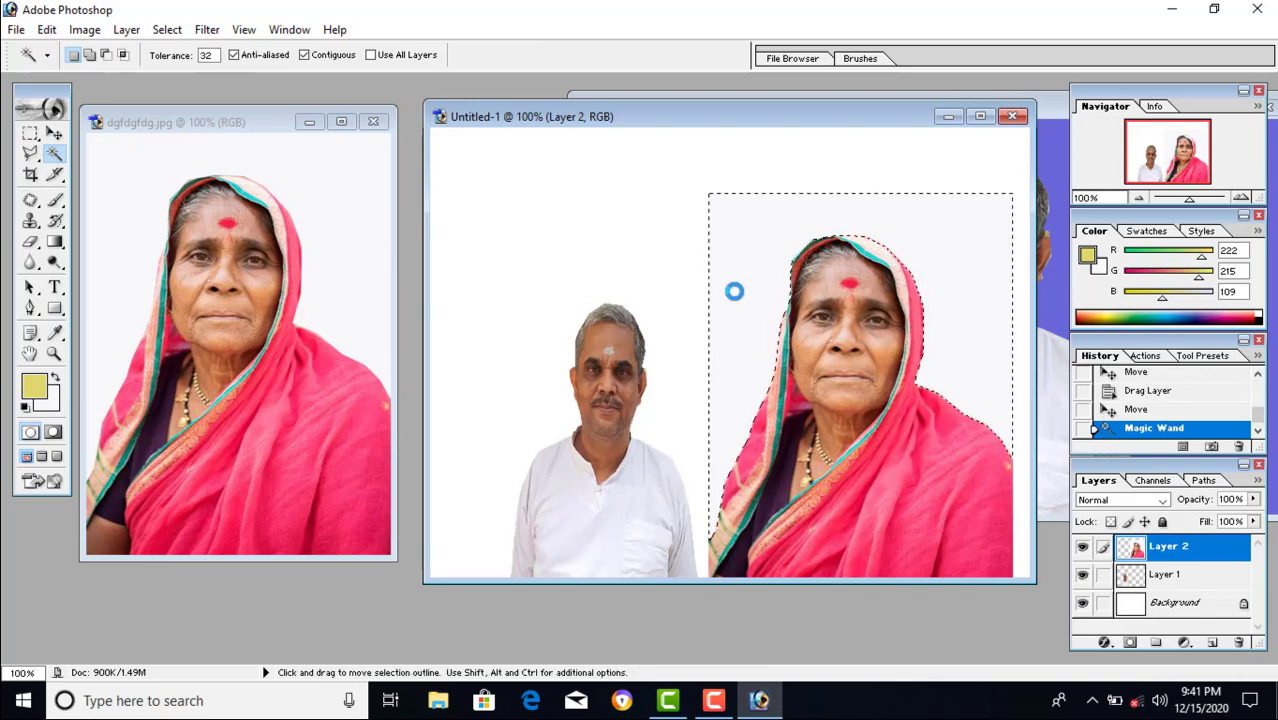
{"action": "key", "text": "Delete"}
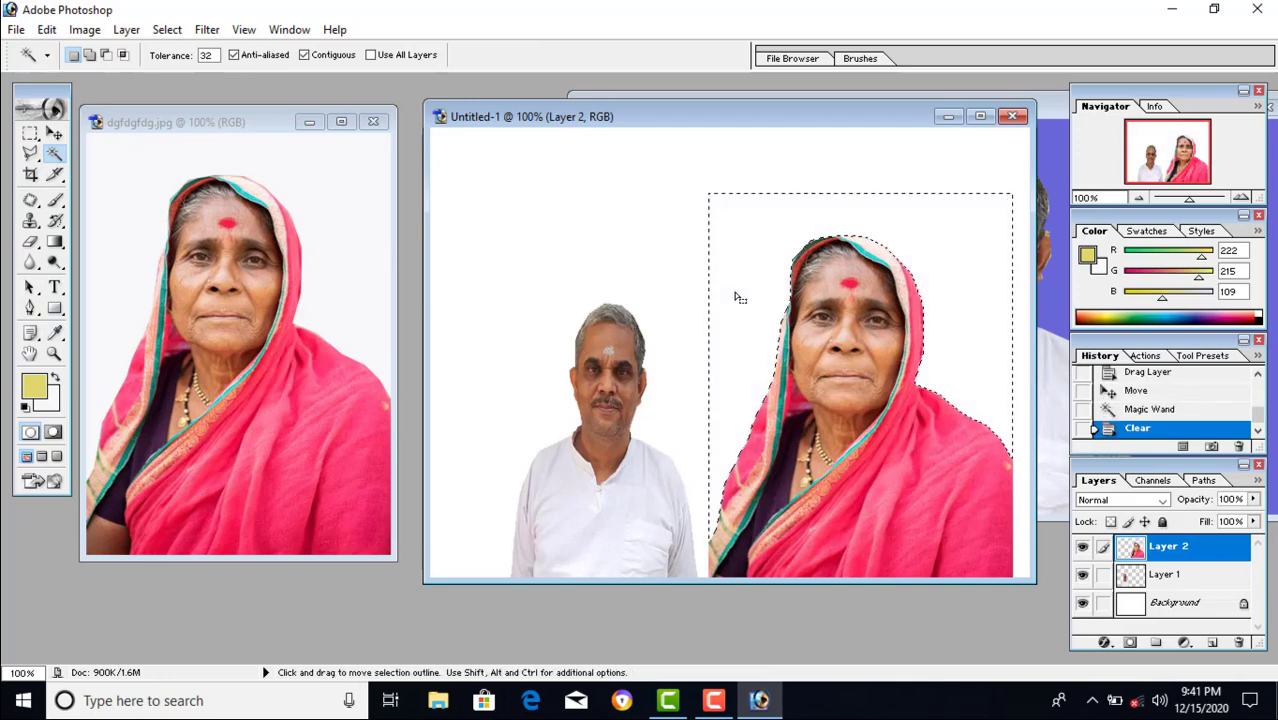
{"action": "left_click", "coordinate": [613, 204]}
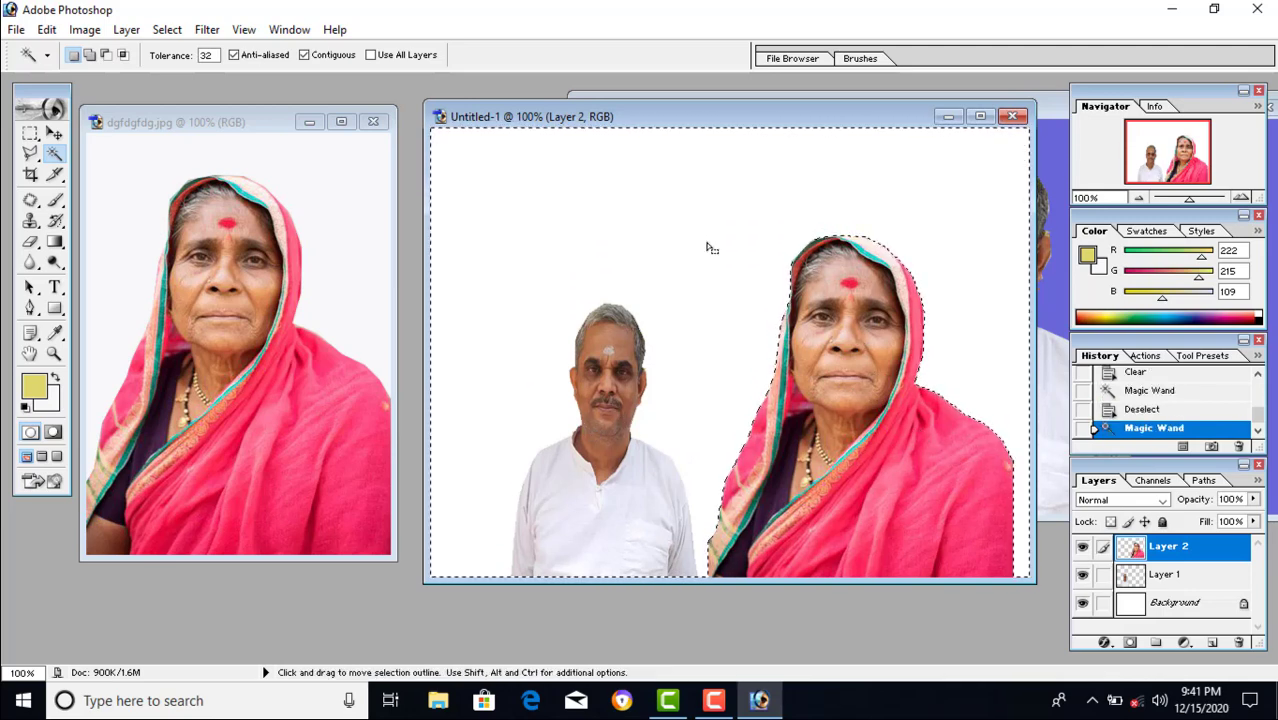
{"action": "key", "text": "ctrl+d"}
{"action": "left_click", "coordinate": [733, 349]}
{"action": "key", "text": "ctrl+d"}
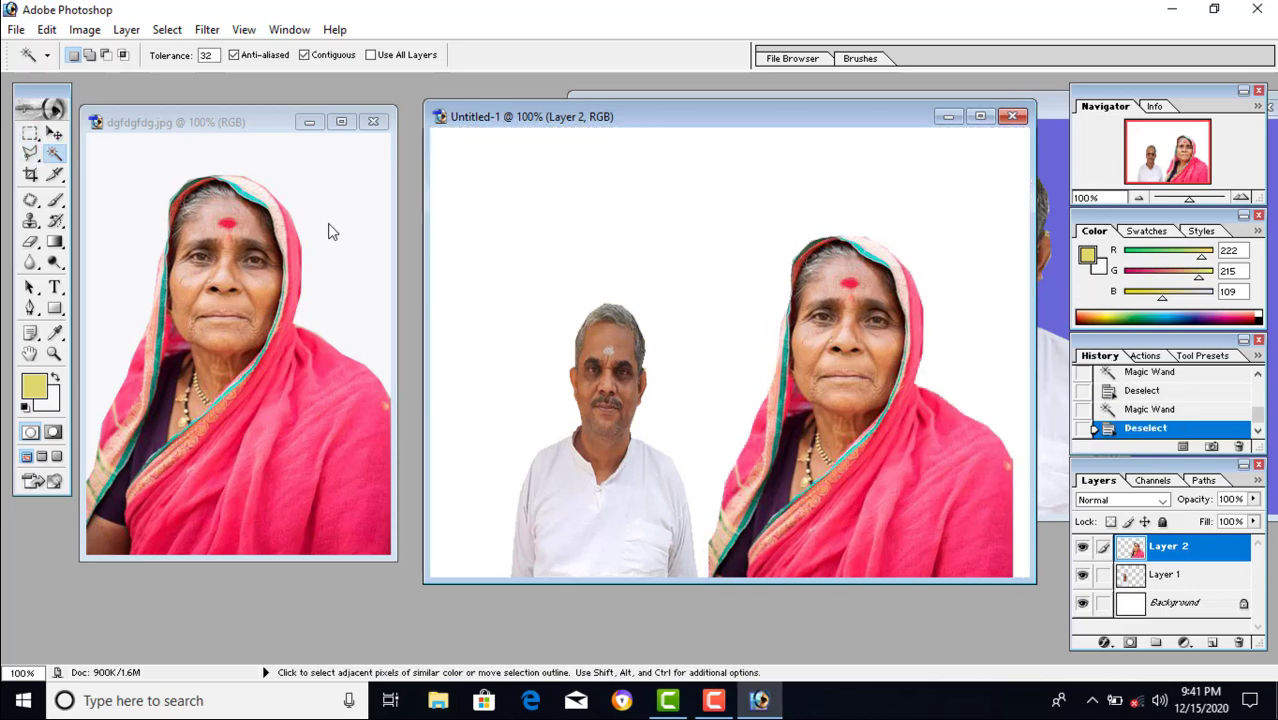
{"action": "left_click", "coordinate": [30, 153]}
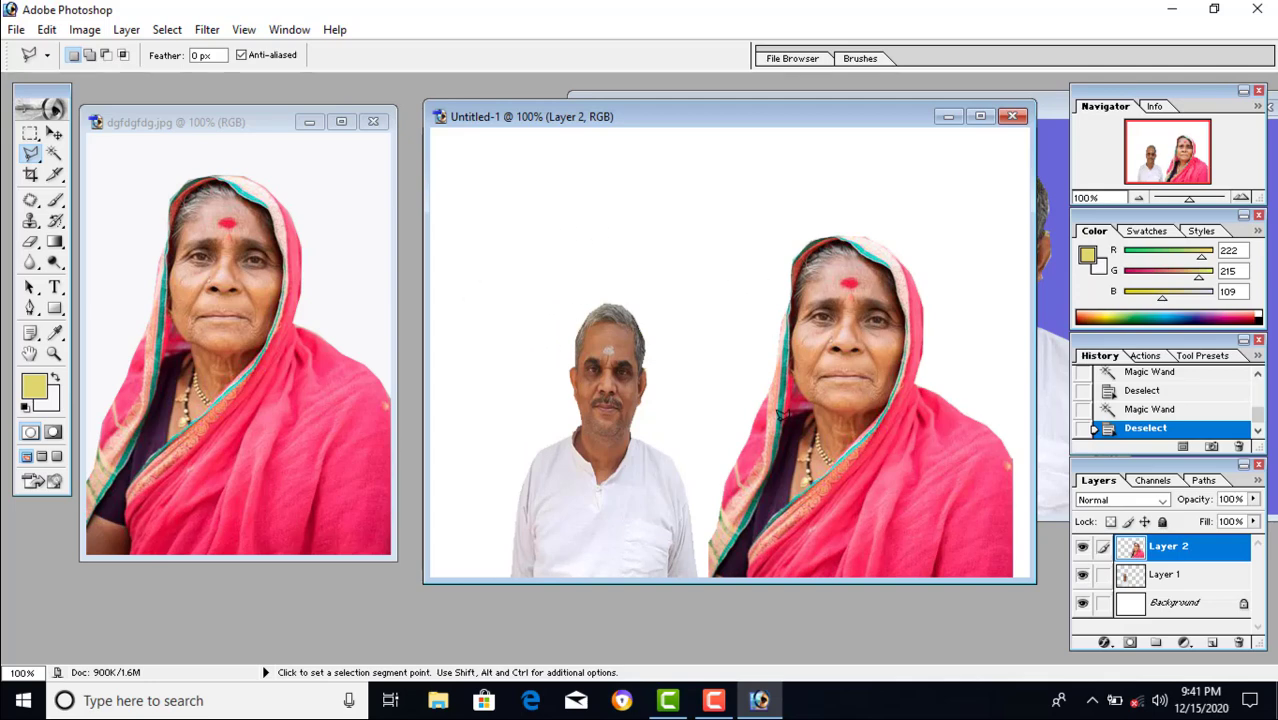
{"action": "key", "text": "ctrl+t"}
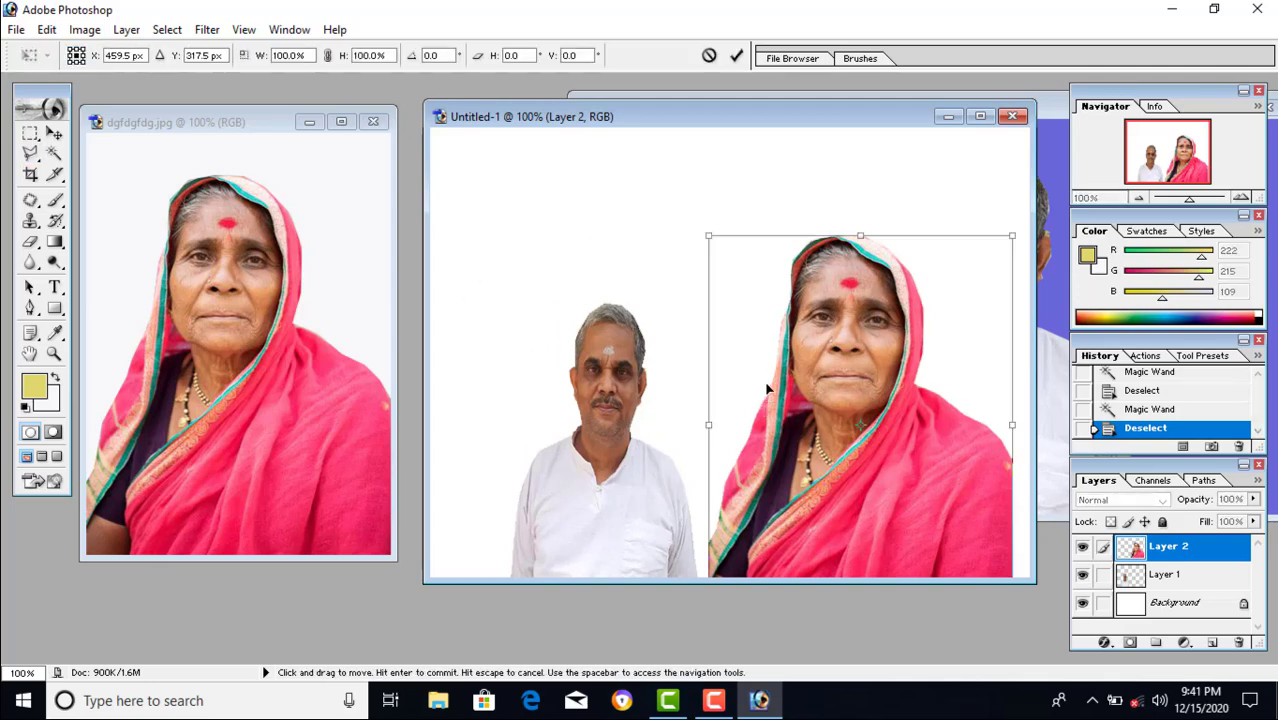
Scale the woman layer down to about three-quarters size and commit it.
{"action": "mouse_move", "coordinate": [709, 236]}
{"action": "left_mouse_down"}
{"action": "mouse_move", "coordinate": [778, 347]}
{"action": "mouse_move", "coordinate": [799, 330]}
{"action": "left_mouse_up"}
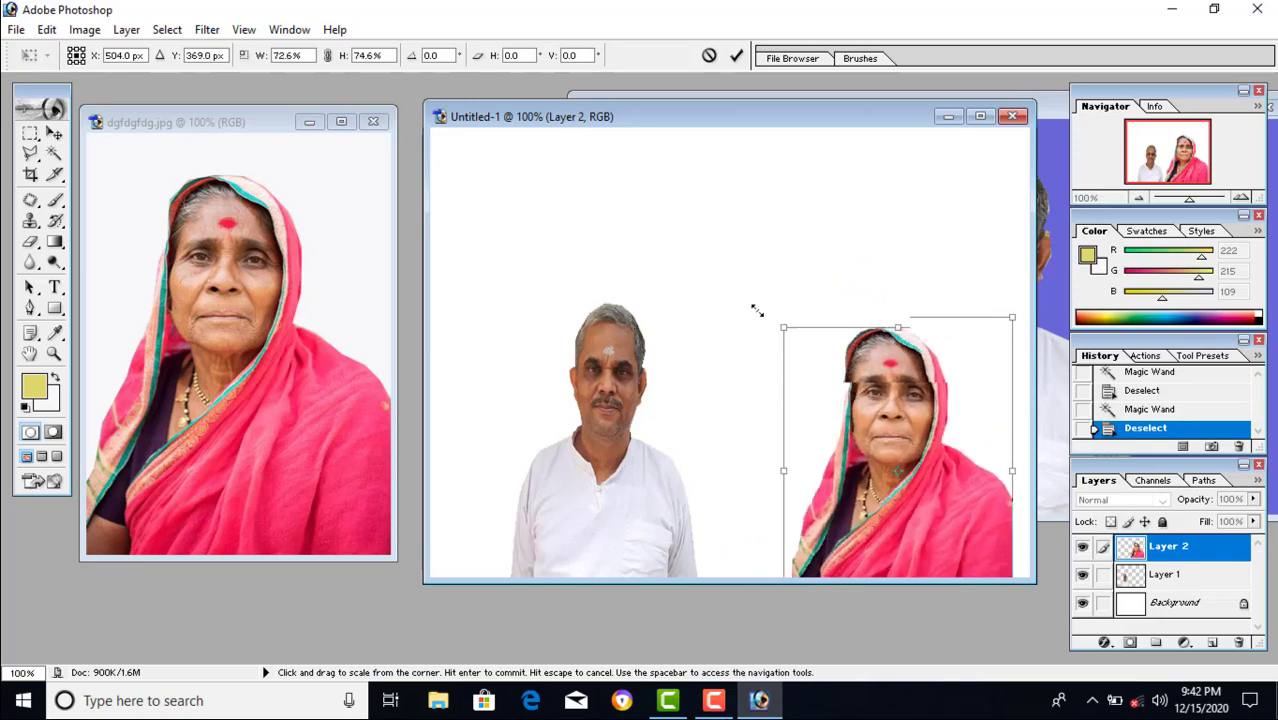
{"action": "key", "text": "Return"}
{"action": "key", "text": "l"}
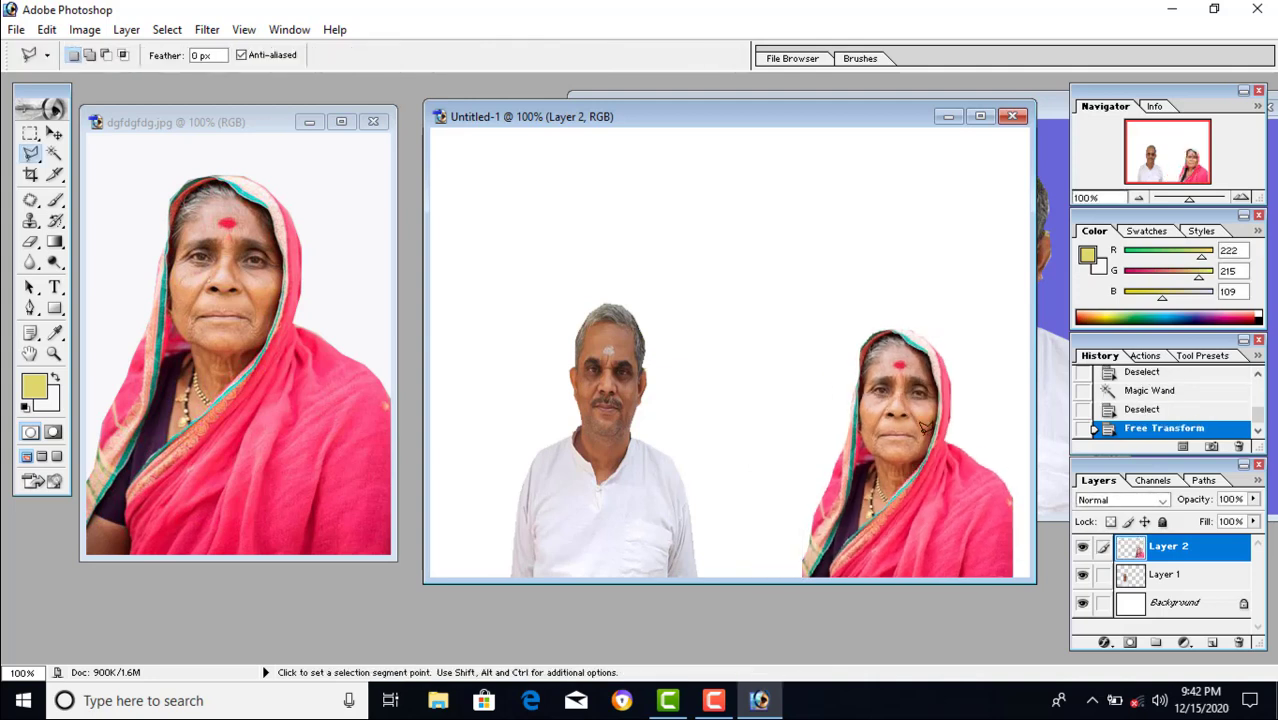
{"action": "left_click", "coordinate": [815, 408]}
{"action": "double_click", "coordinate": [777, 381]}
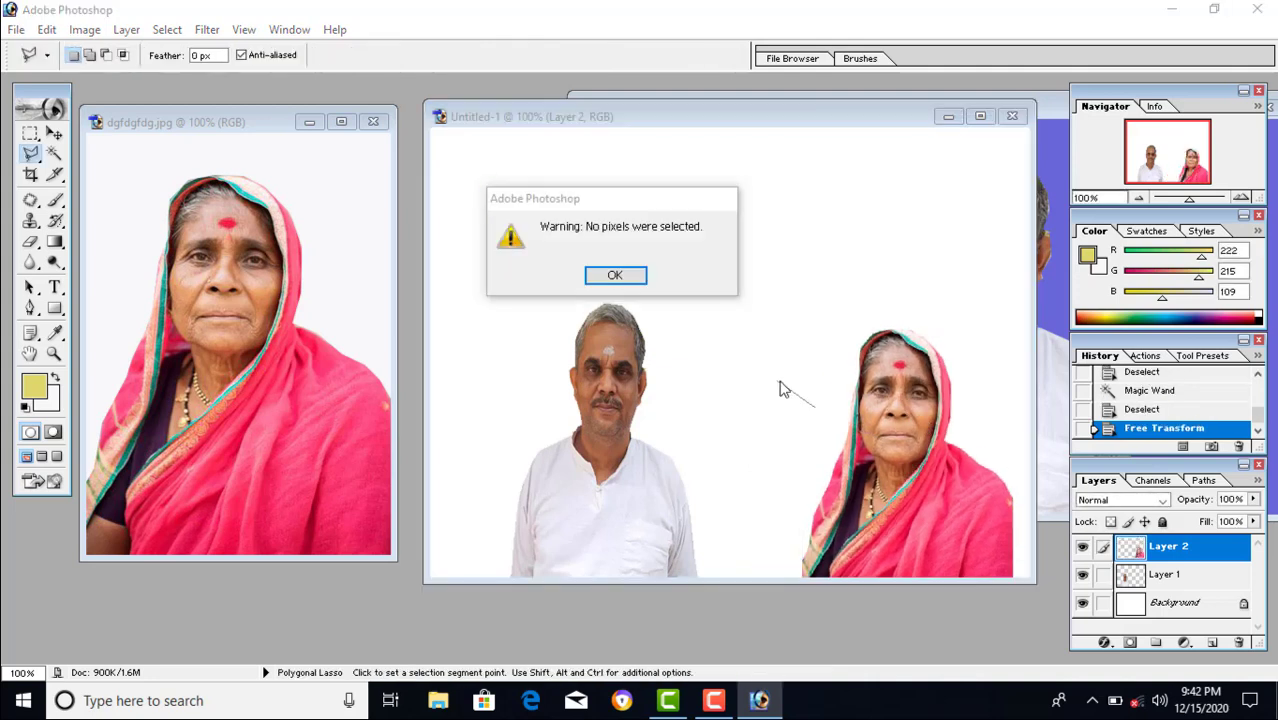
{"action": "left_click", "coordinate": [617, 275]}
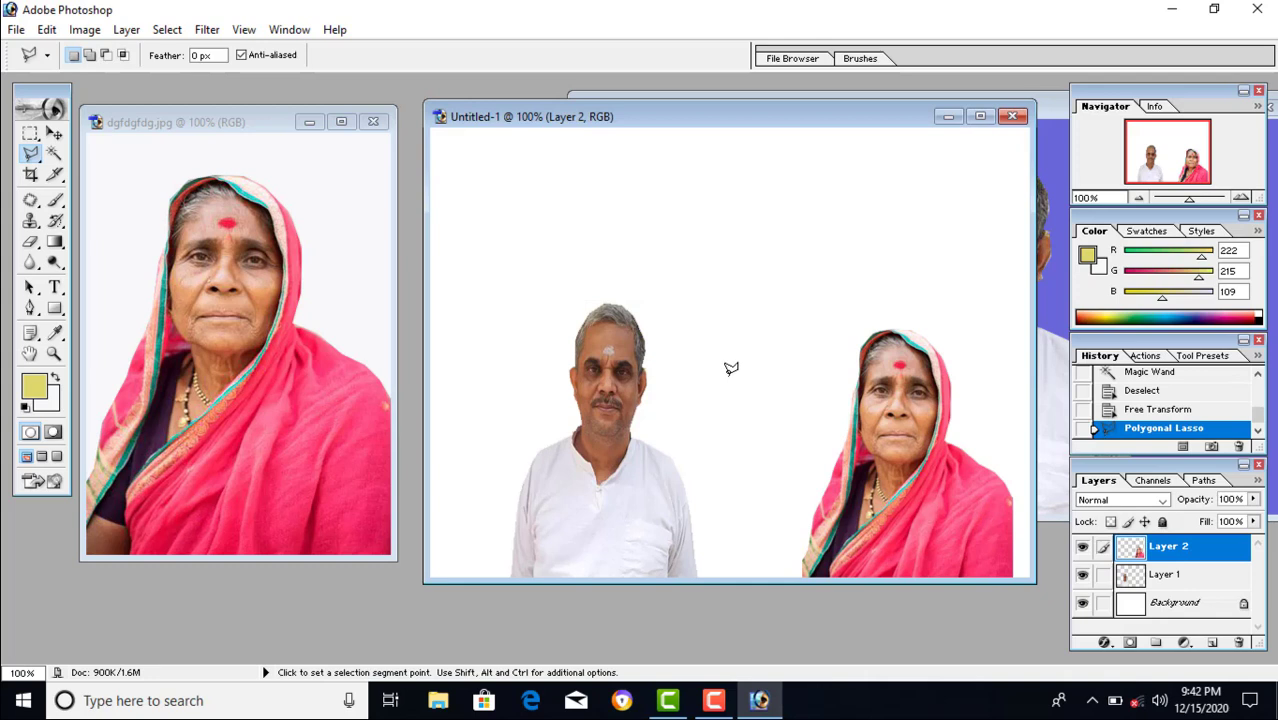
Move the woman beside the man, shrink her slightly to match, and apply the transform.
{"action": "key", "text": "v"}
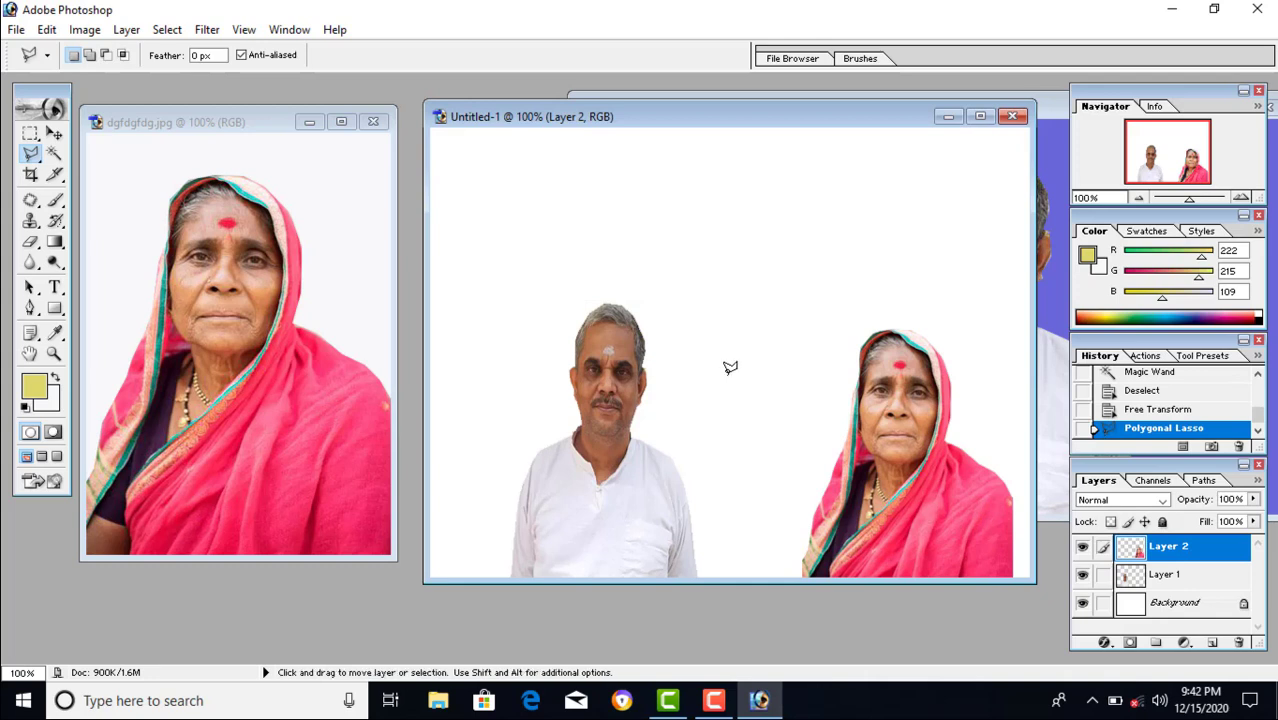
{"action": "key", "text": "ctrl+t"}
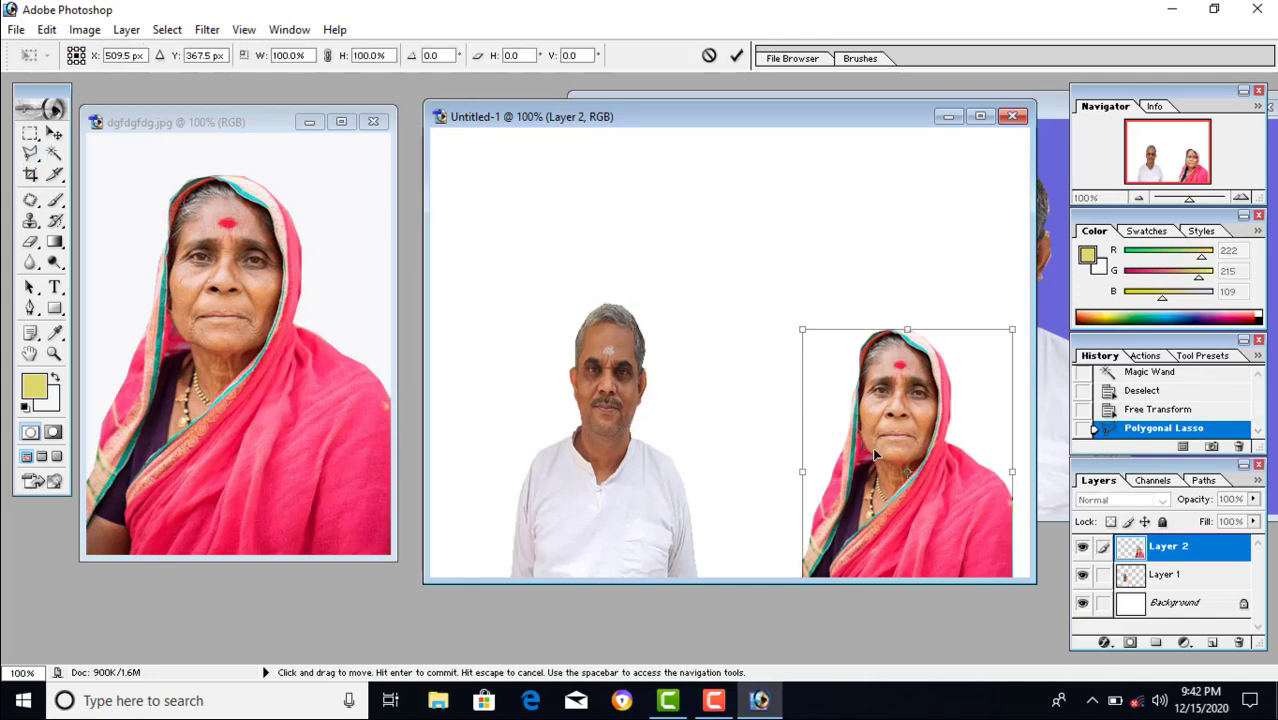
{"action": "mouse_move", "coordinate": [889, 514]}
{"action": "left_mouse_down"}
{"action": "mouse_move", "coordinate": [787, 487]}
{"action": "mouse_move", "coordinate": [772, 495]}
{"action": "left_mouse_up"}
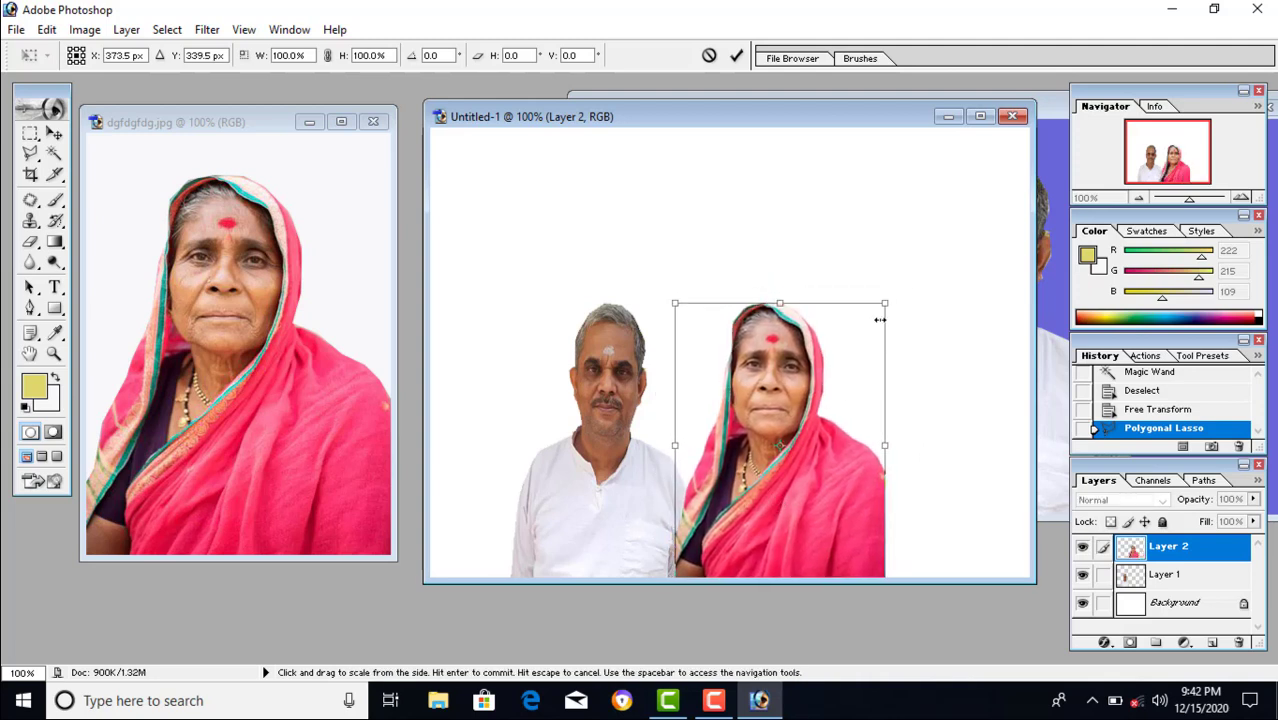
{"action": "mouse_move", "coordinate": [885, 302]}
{"action": "left_mouse_down"}
{"action": "mouse_move", "coordinate": [876, 330]}
{"action": "mouse_move", "coordinate": [874, 311]}
{"action": "left_mouse_up"}
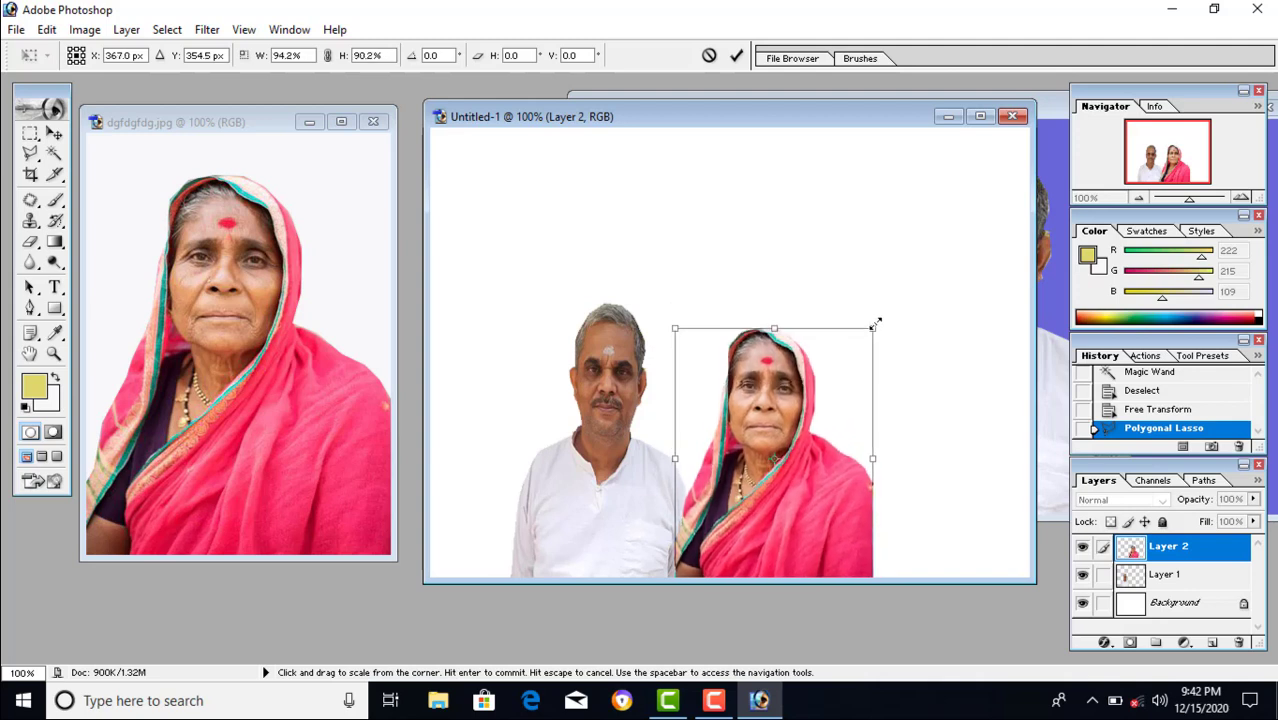
{"action": "left_click_drag", "start_coordinate": [799, 491], "coordinate": [795, 500]}
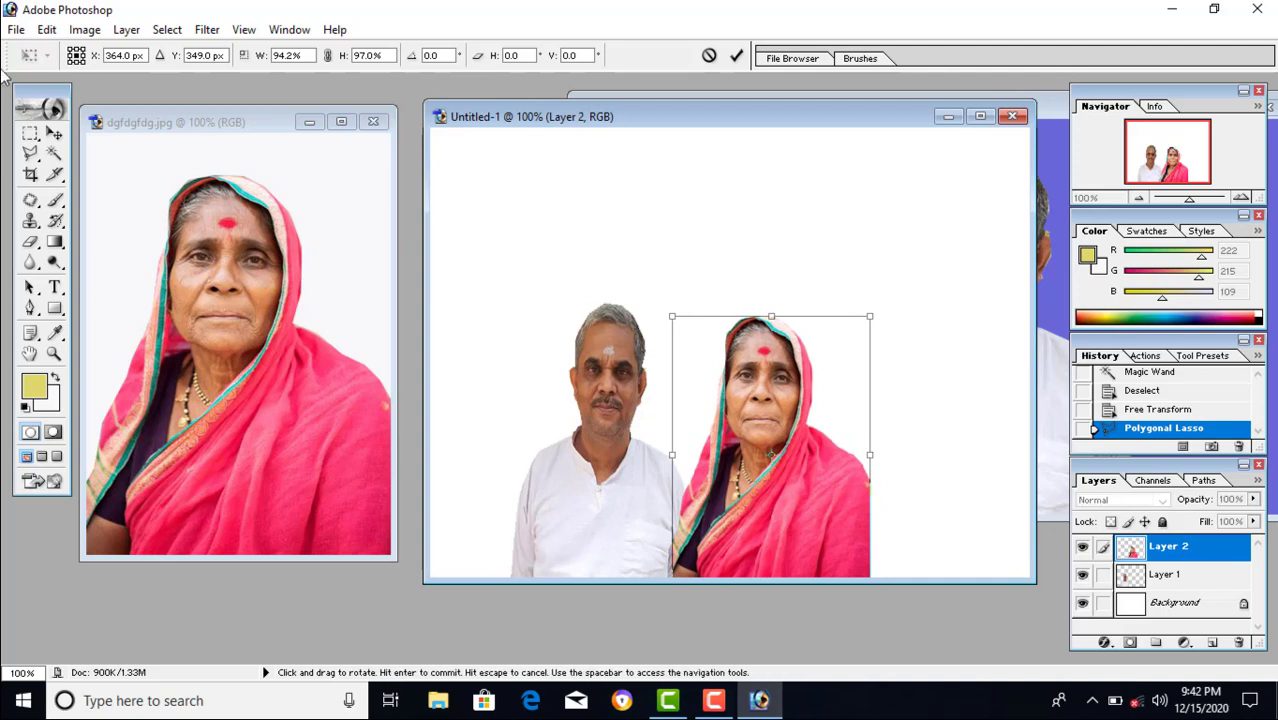
{"action": "left_click", "coordinate": [55, 136]}
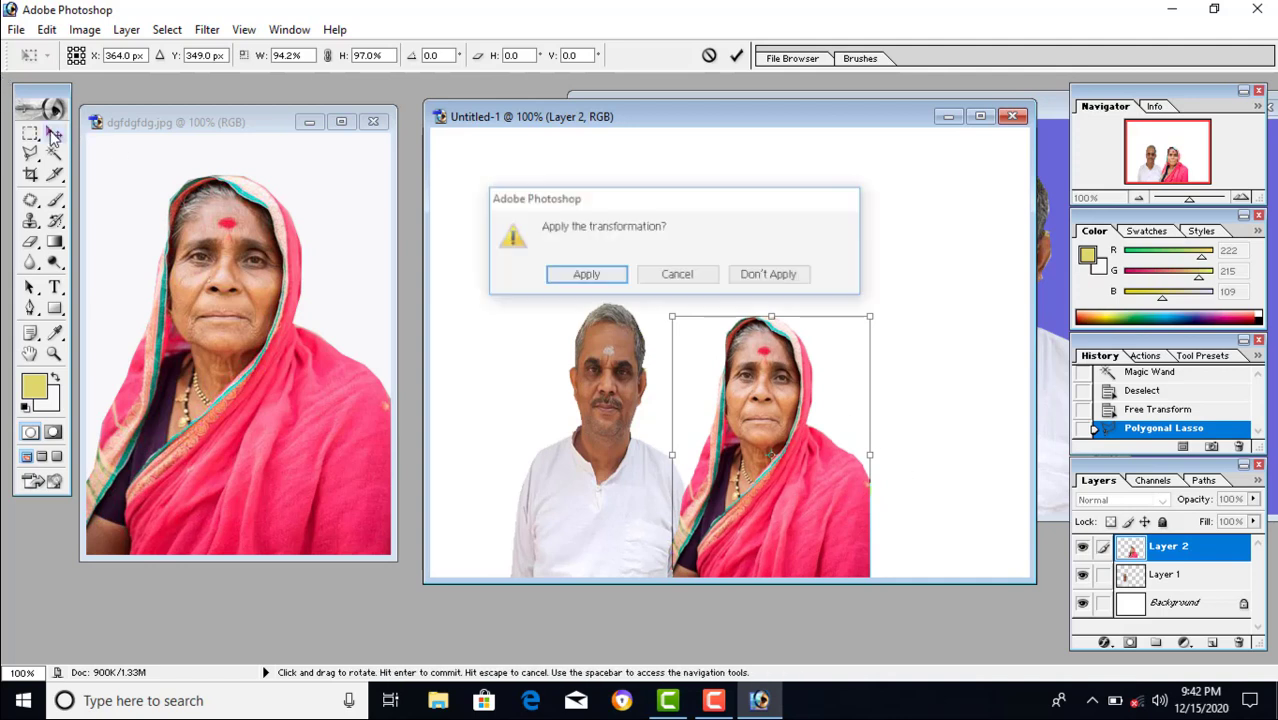
{"action": "left_click", "coordinate": [593, 278]}
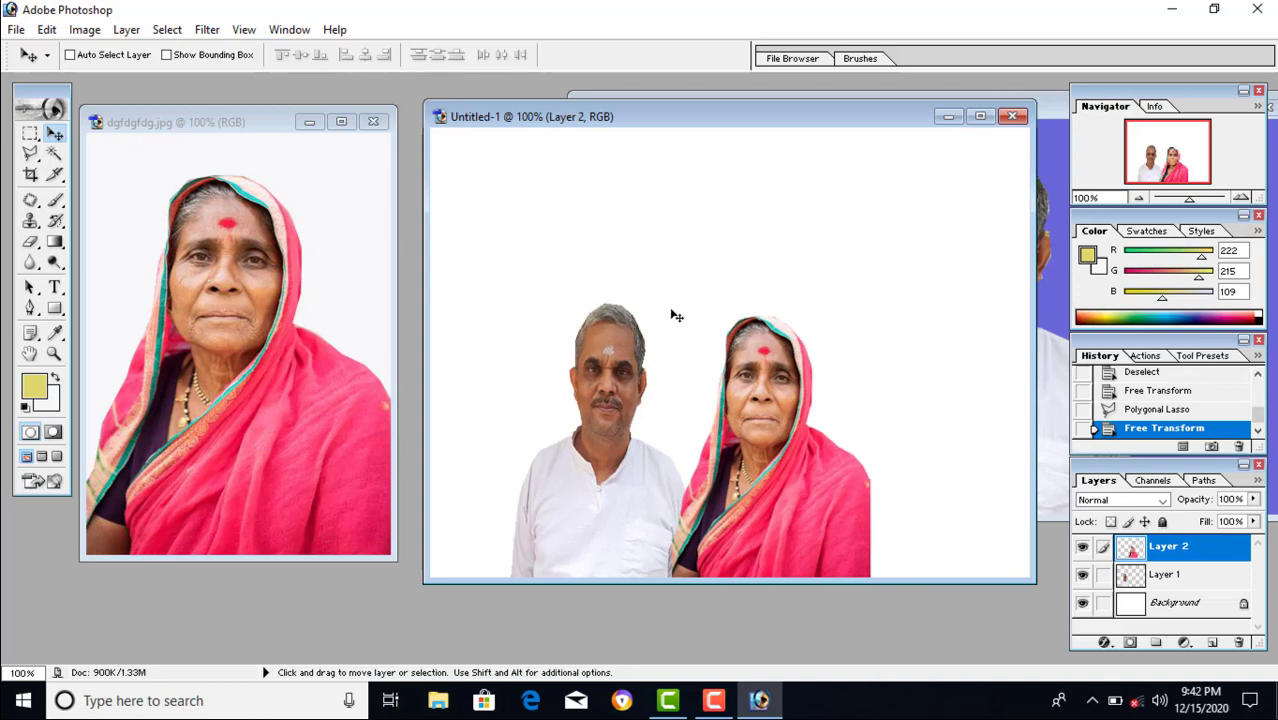
Save the couple composite to the Desktop as a JPEG with default quality.
{"action": "left_click", "coordinate": [16, 29]}
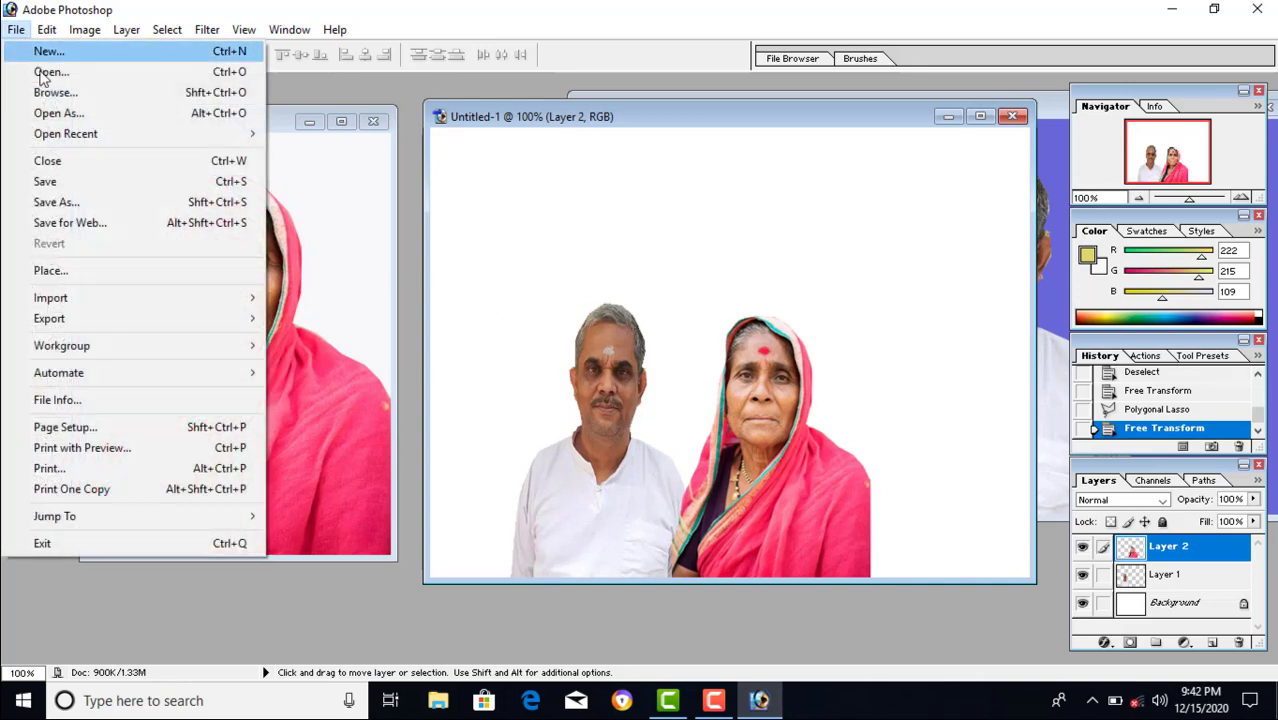
{"action": "left_click", "coordinate": [60, 203]}
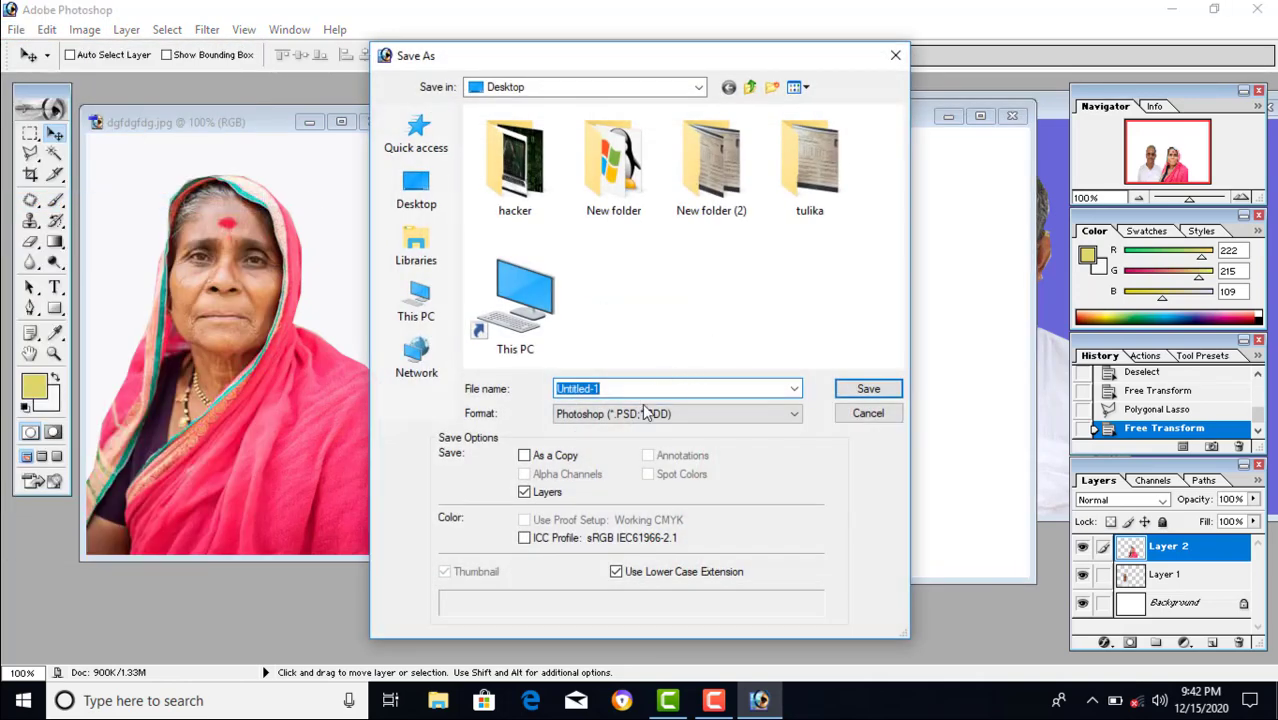
{"action": "left_click", "coordinate": [652, 425]}
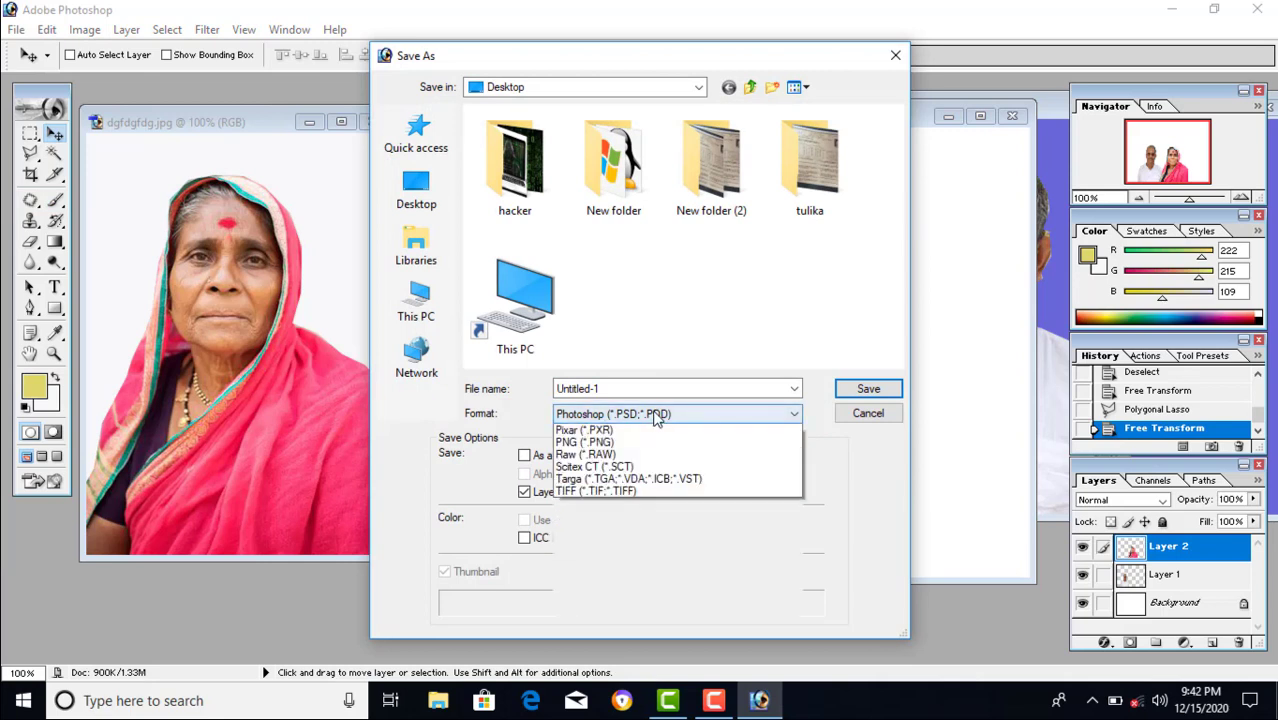
{"action": "left_click", "coordinate": [667, 420]}
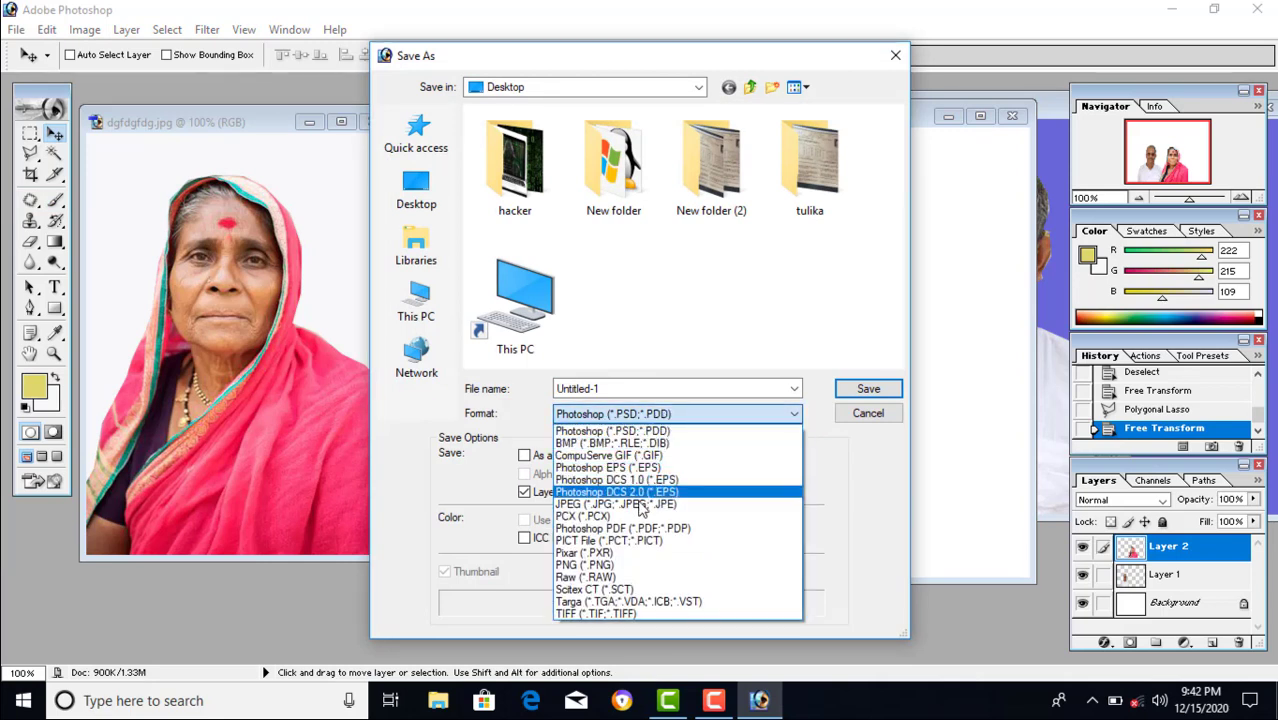
{"action": "left_click", "coordinate": [660, 499]}
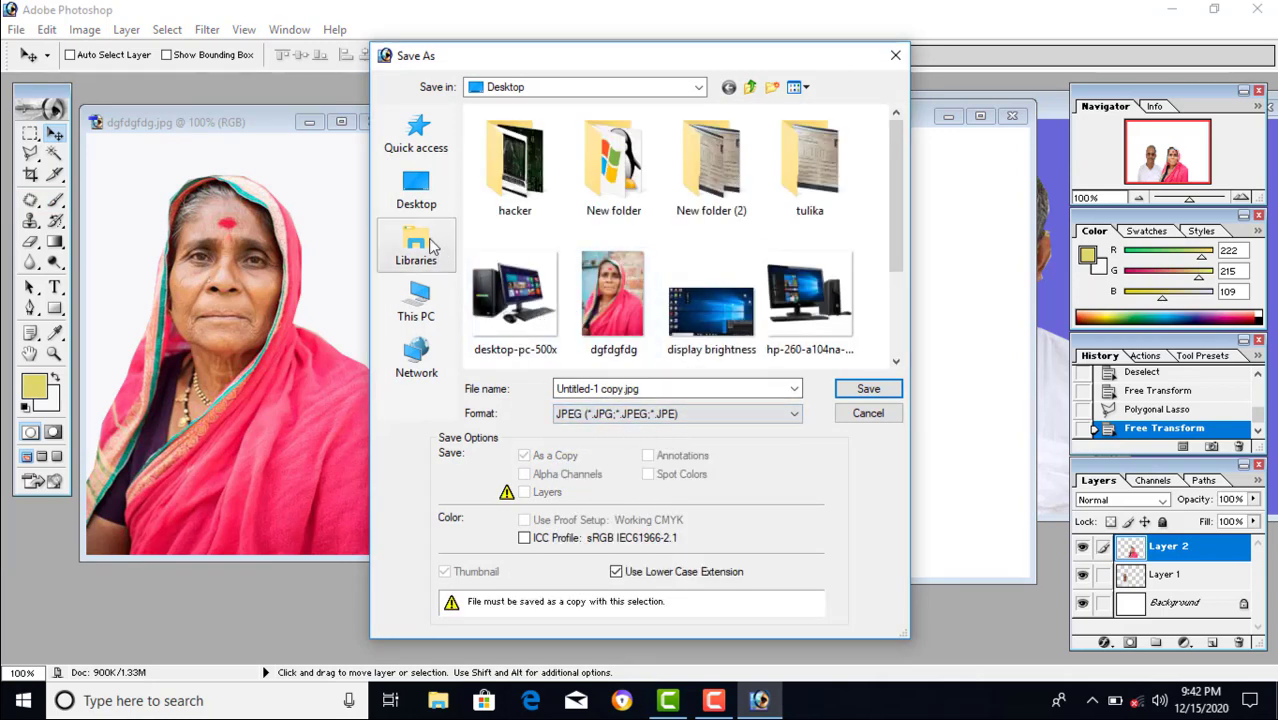
{"action": "left_click", "coordinate": [416, 195]}
{"action": "left_click", "coordinate": [863, 388]}
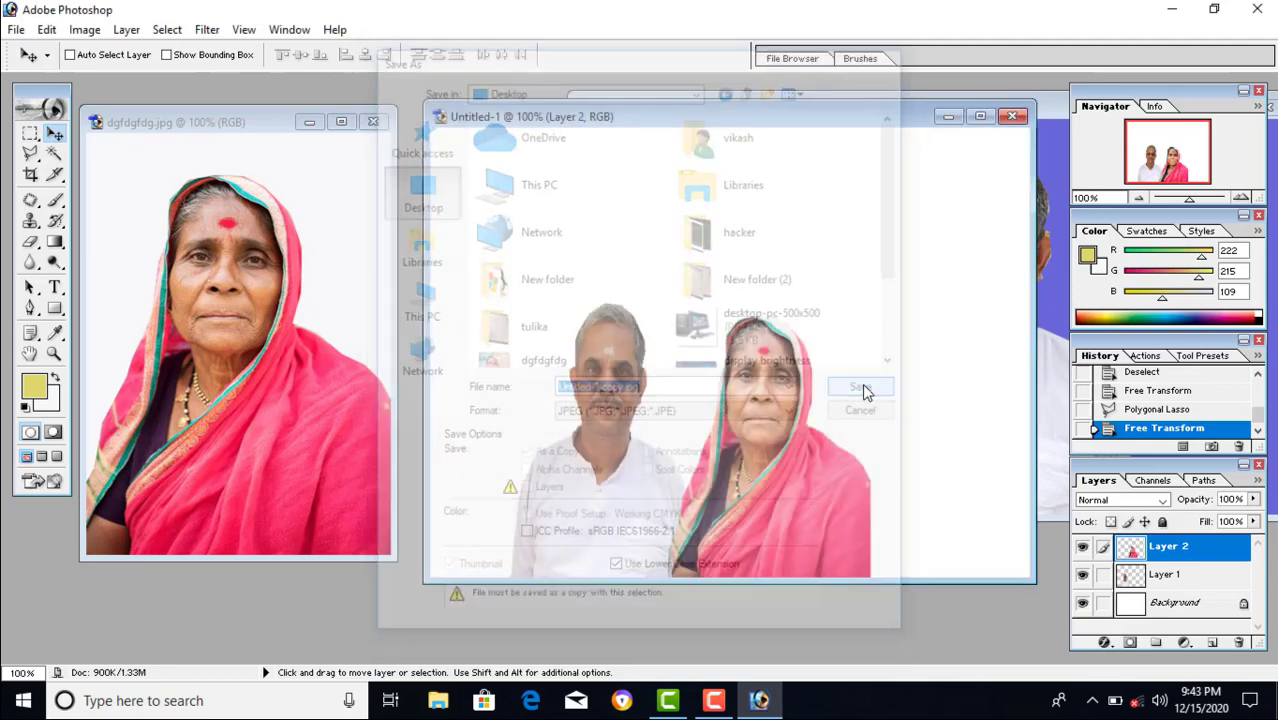
{"action": "left_click", "coordinate": [776, 221]}
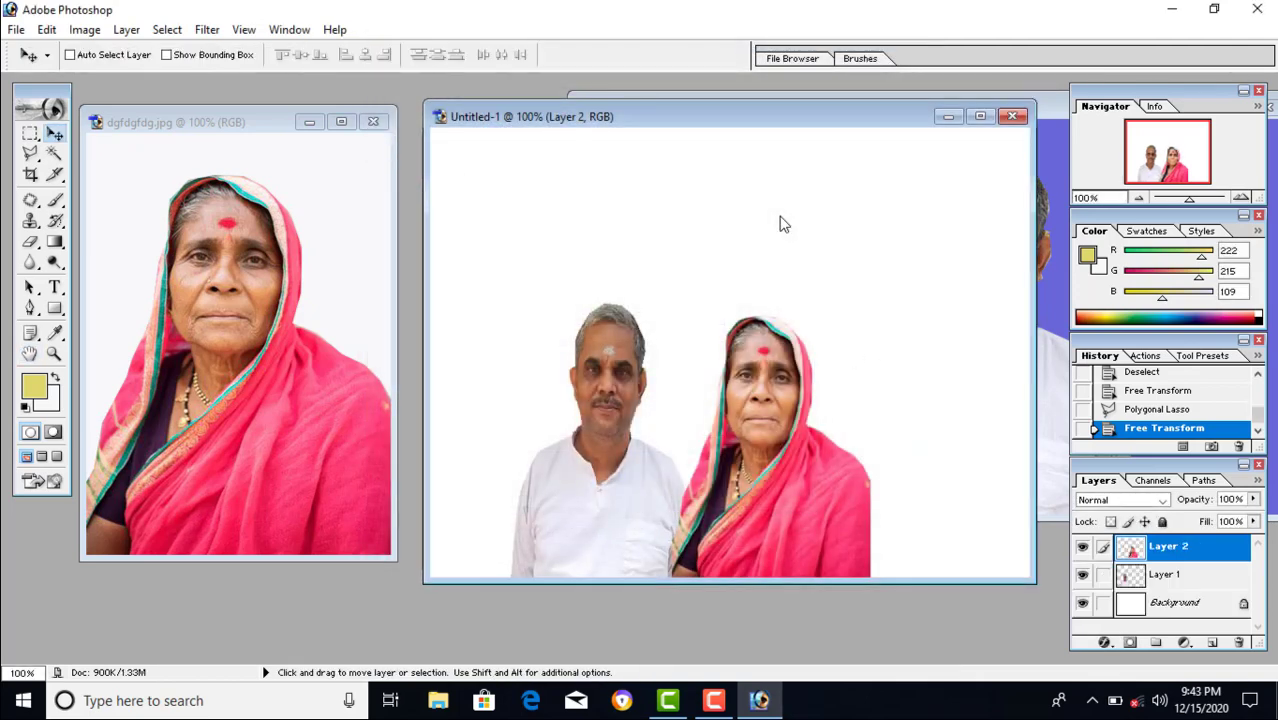
Close Untitled-1, Kerala-759fg.jpg and dgfdgfdg.jpg without saving changes.
{"action": "left_click", "coordinate": [1013, 118]}
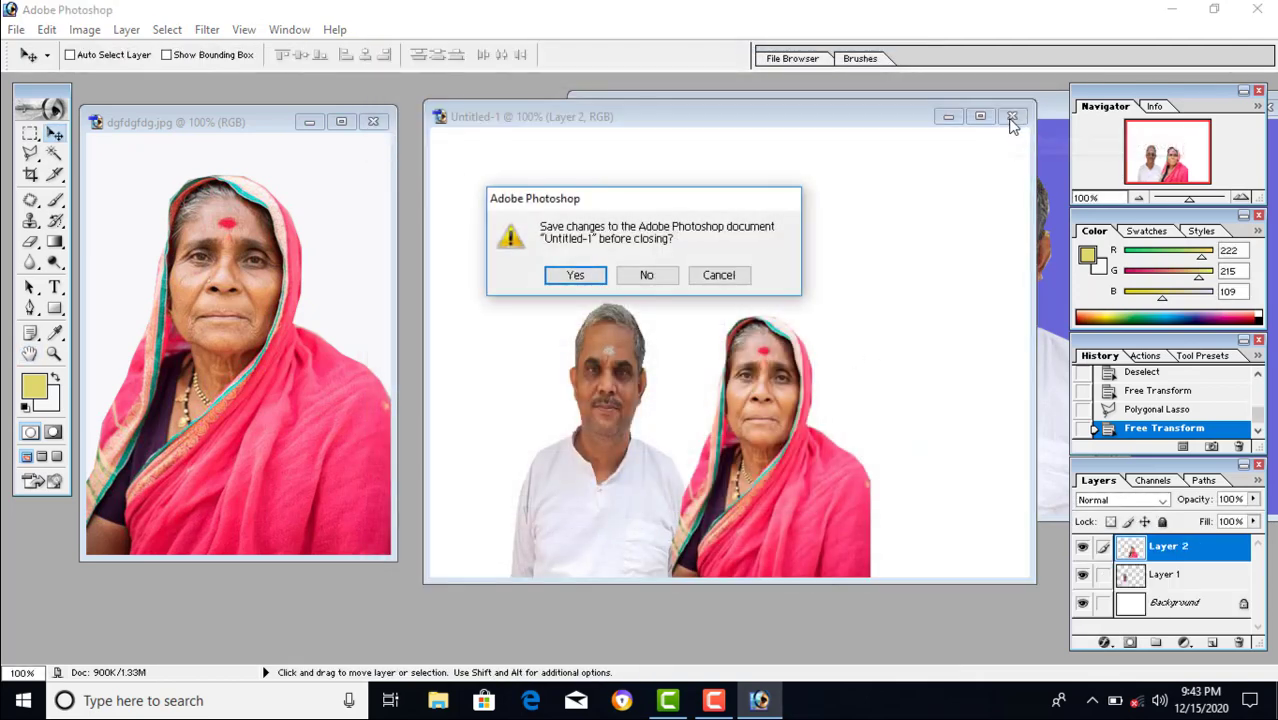
{"action": "left_click", "coordinate": [651, 277]}
{"action": "left_click", "coordinate": [1008, 106]}
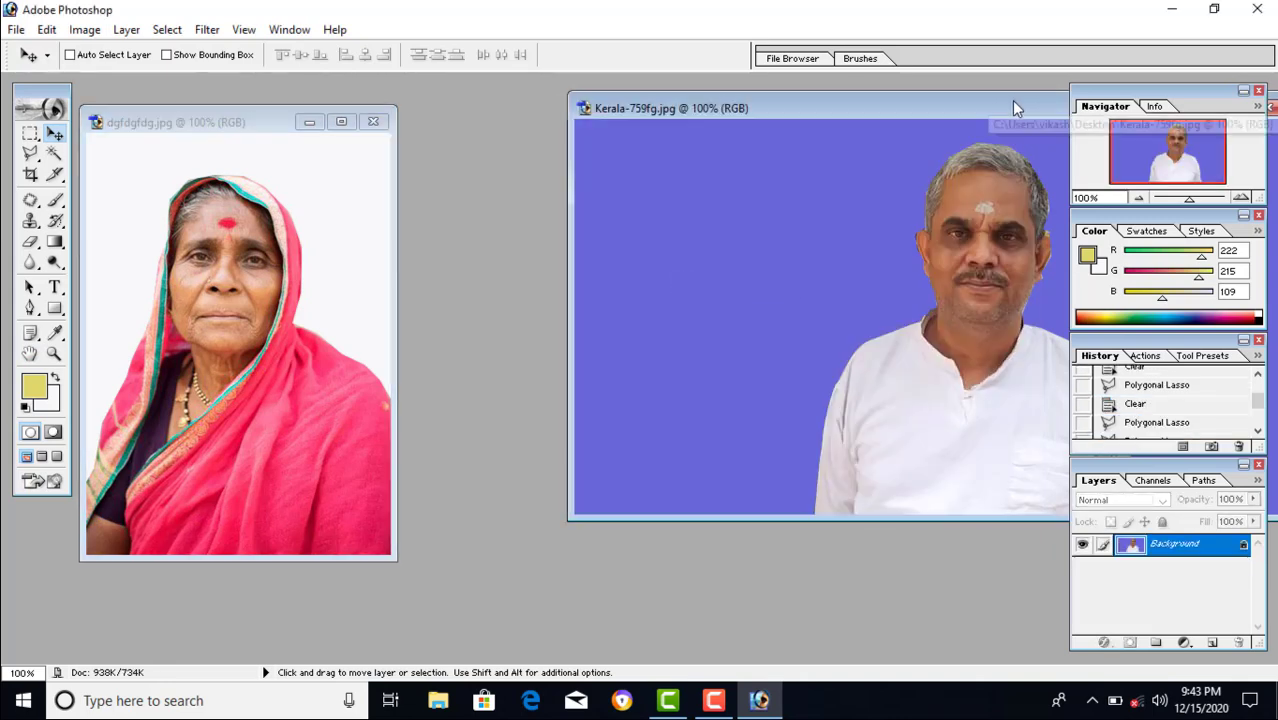
{"action": "double_click", "coordinate": [1030, 108]}
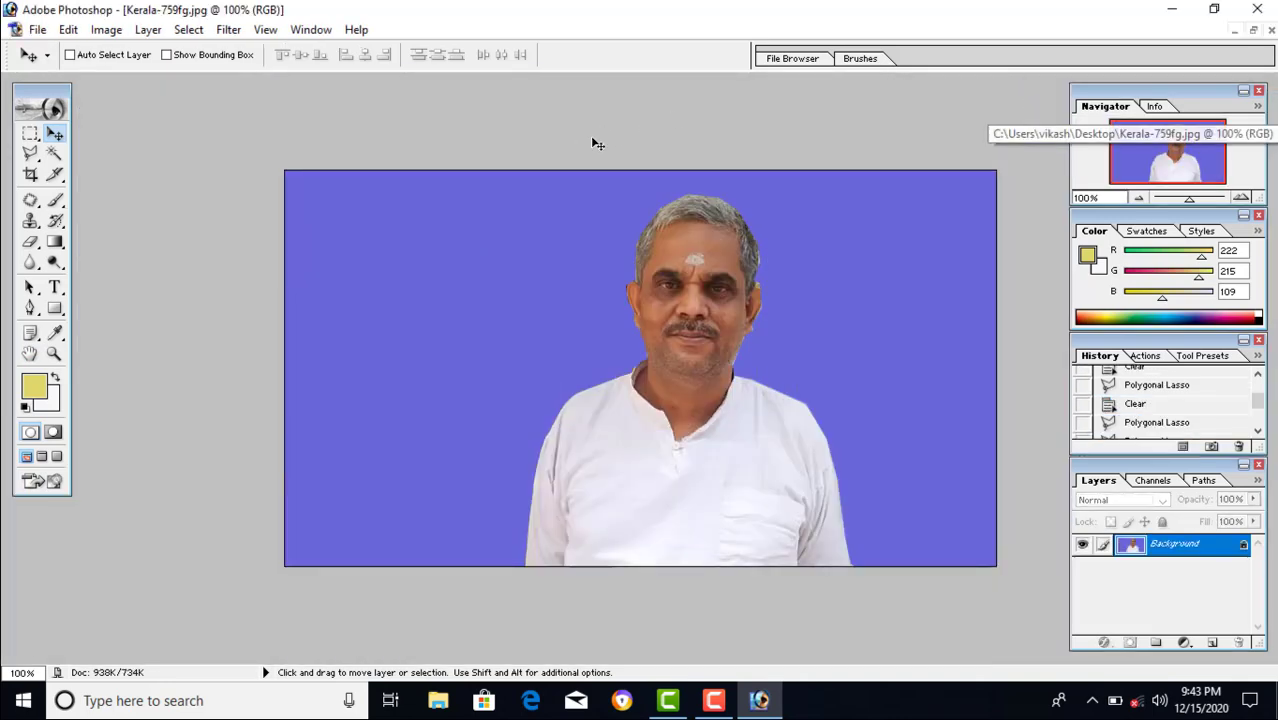
{"action": "left_click", "coordinate": [1253, 30]}
{"action": "left_click", "coordinate": [1271, 108]}
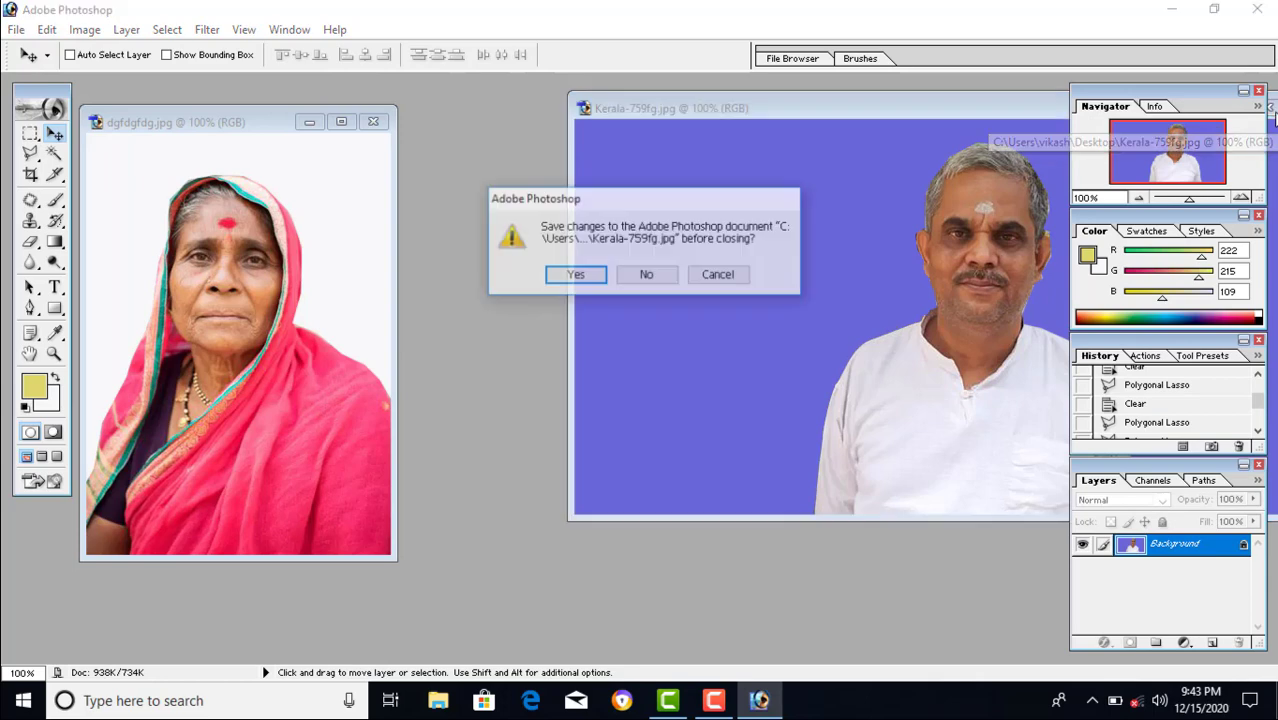
{"action": "left_click", "coordinate": [647, 275]}
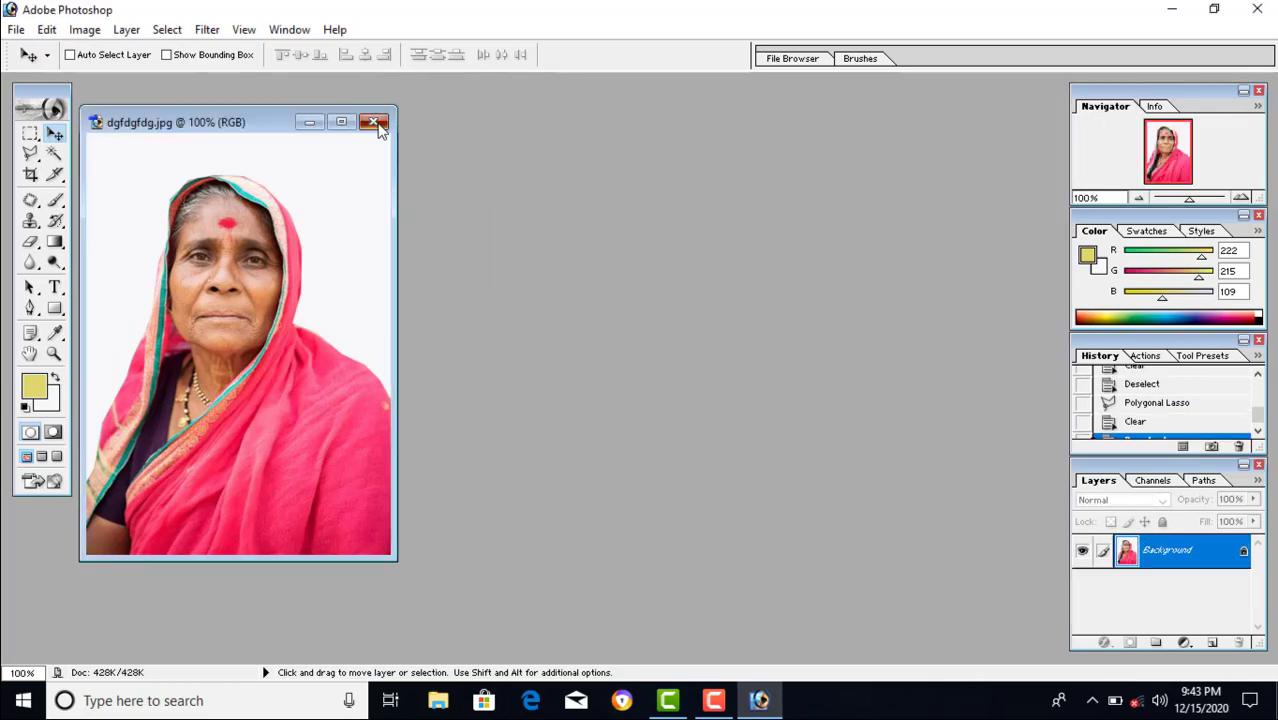
{"action": "left_click", "coordinate": [373, 121]}
{"action": "left_click", "coordinate": [573, 274]}
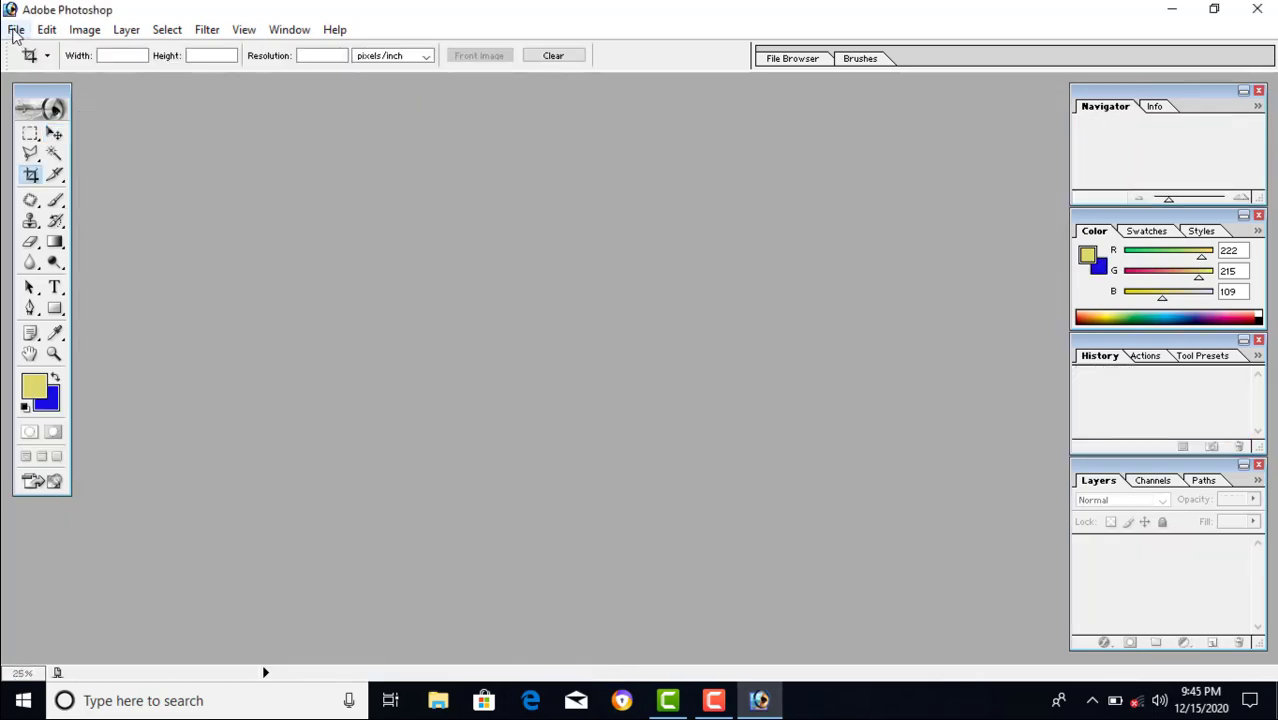
Create a new blank document using the 4 x 6 inch preset.
{"action": "left_click", "coordinate": [16, 30]}
{"action": "left_click", "coordinate": [44, 49]}
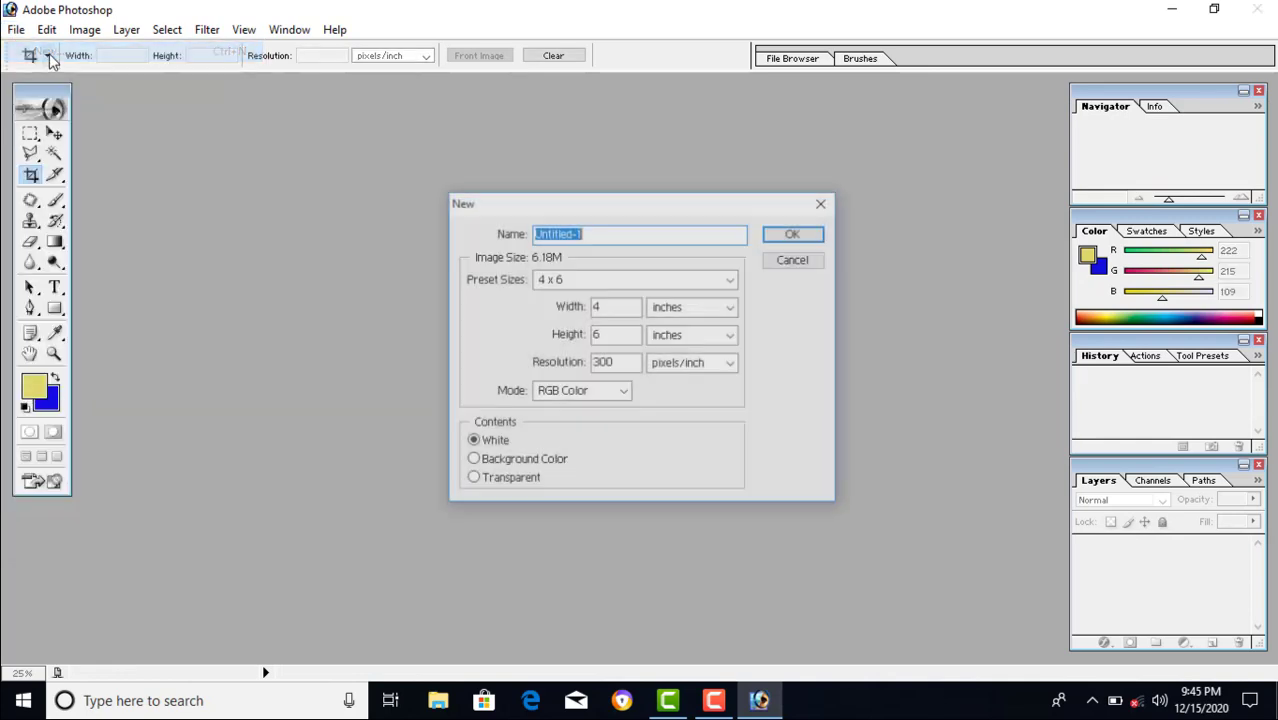
{"action": "left_click", "coordinate": [645, 281]}
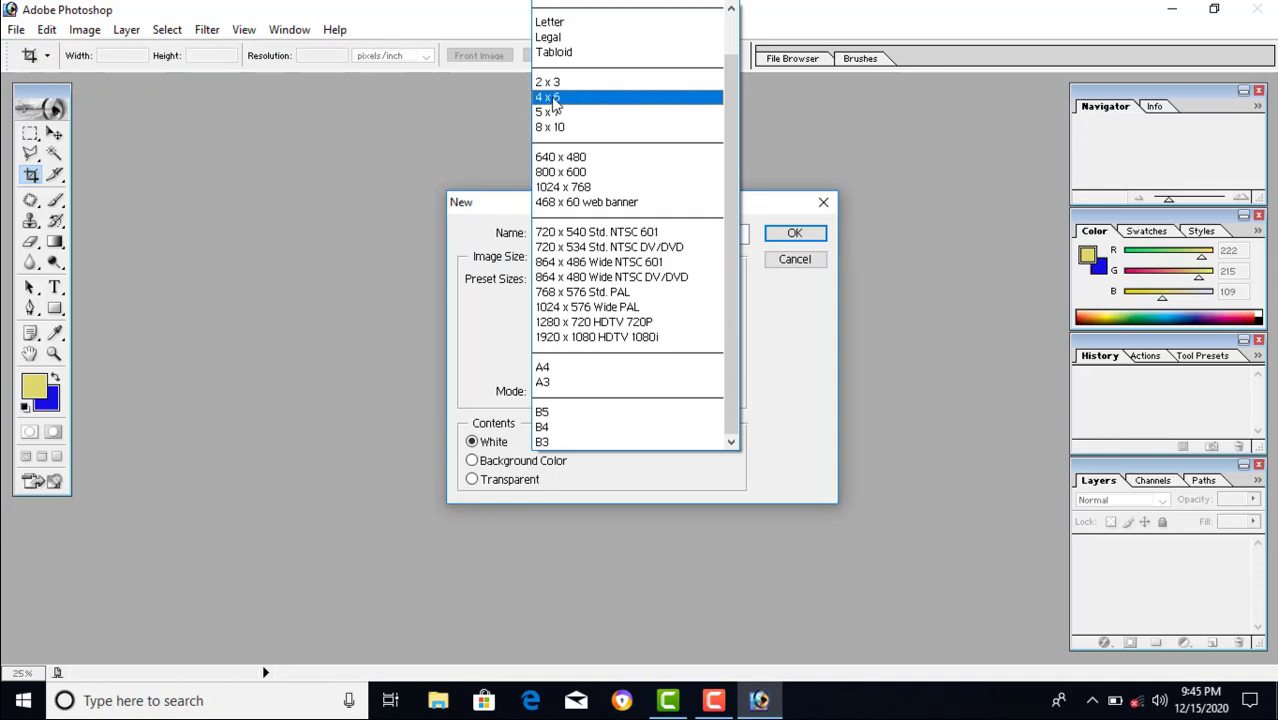
{"action": "left_click", "coordinate": [553, 98]}
{"action": "left_click", "coordinate": [794, 233]}
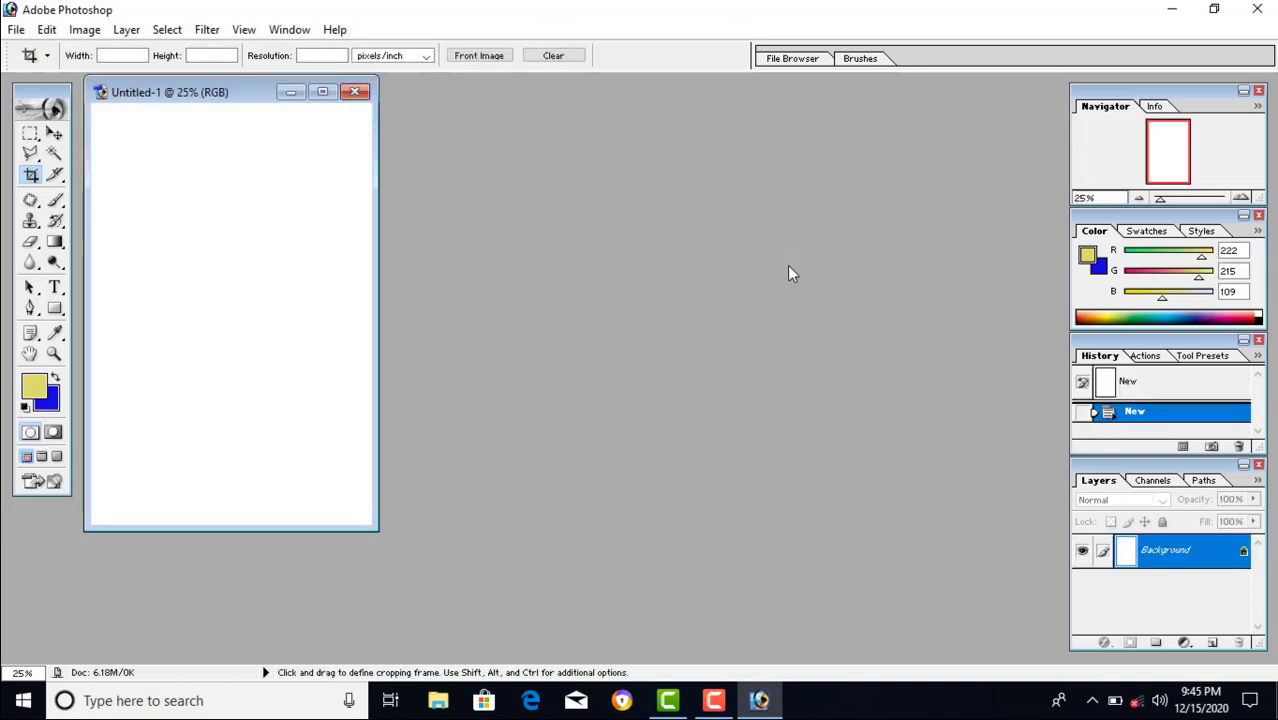
Open the saved couple photo Untitled-1 copy.jpg.
{"action": "double_click", "coordinate": [663, 318]}
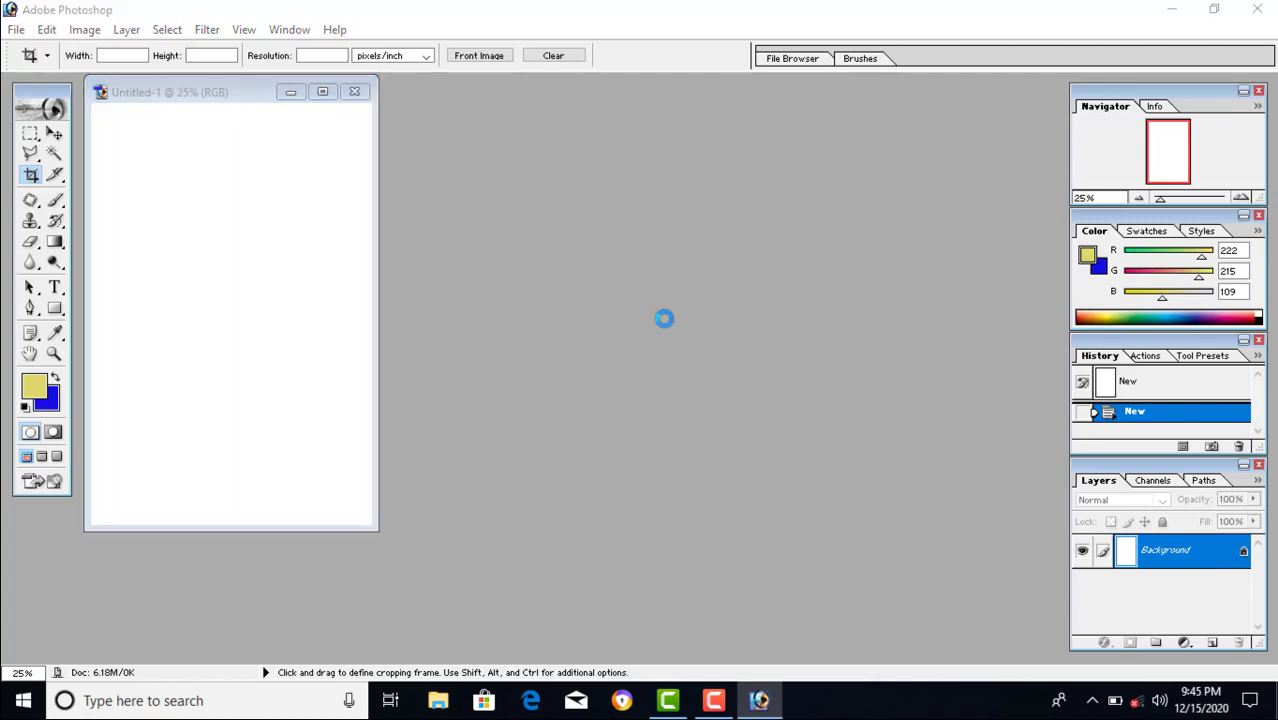
{"action": "left_click_drag", "start_coordinate": [881, 180], "coordinate": [876, 378]}
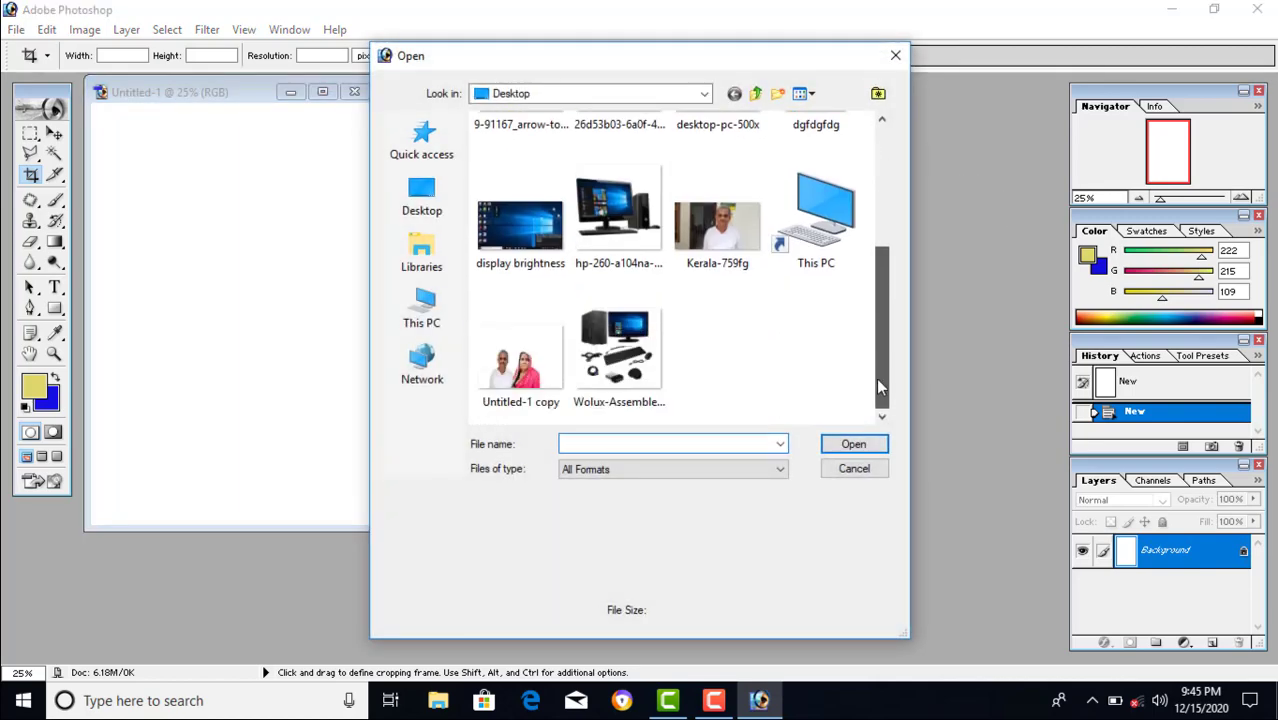
{"action": "left_click", "coordinate": [521, 372]}
{"action": "double_click", "coordinate": [519, 365]}
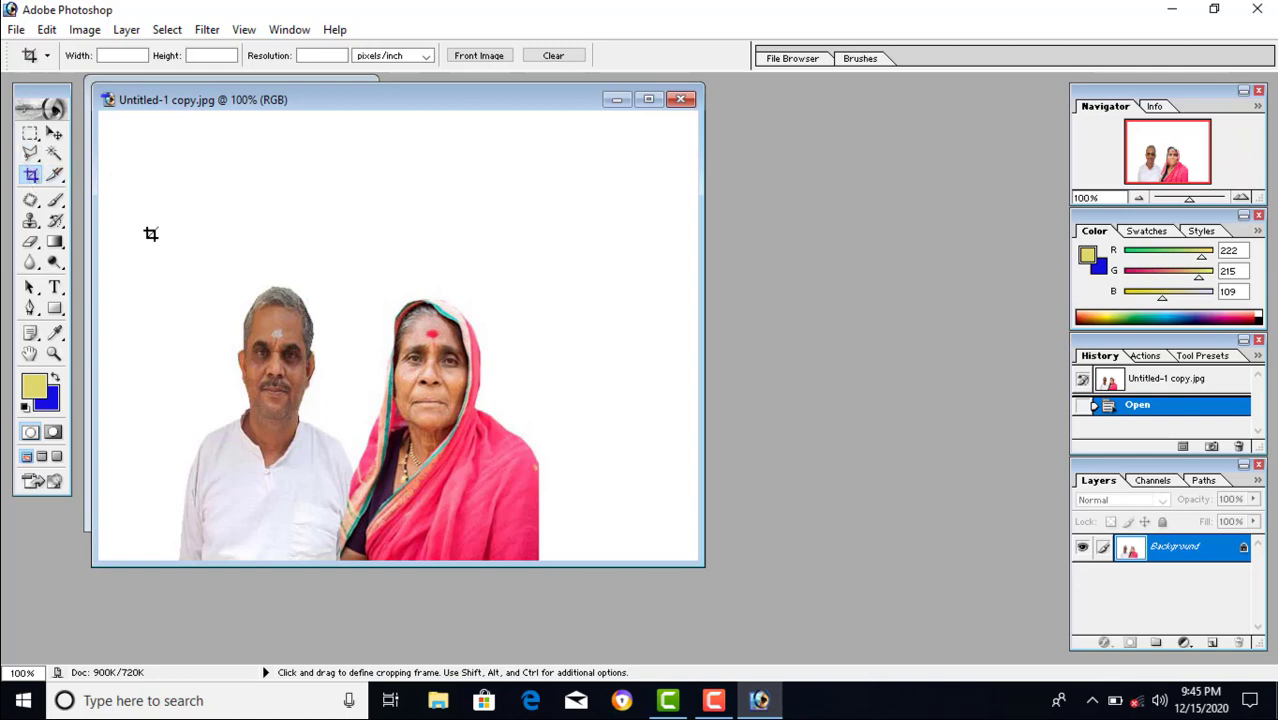
Crop the couple photo tightly around the man and woman and centre its window.
{"action": "left_click_drag", "start_coordinate": [173, 271], "coordinate": [547, 576]}
{"action": "left_click_drag", "start_coordinate": [547, 576], "coordinate": [573, 560]}
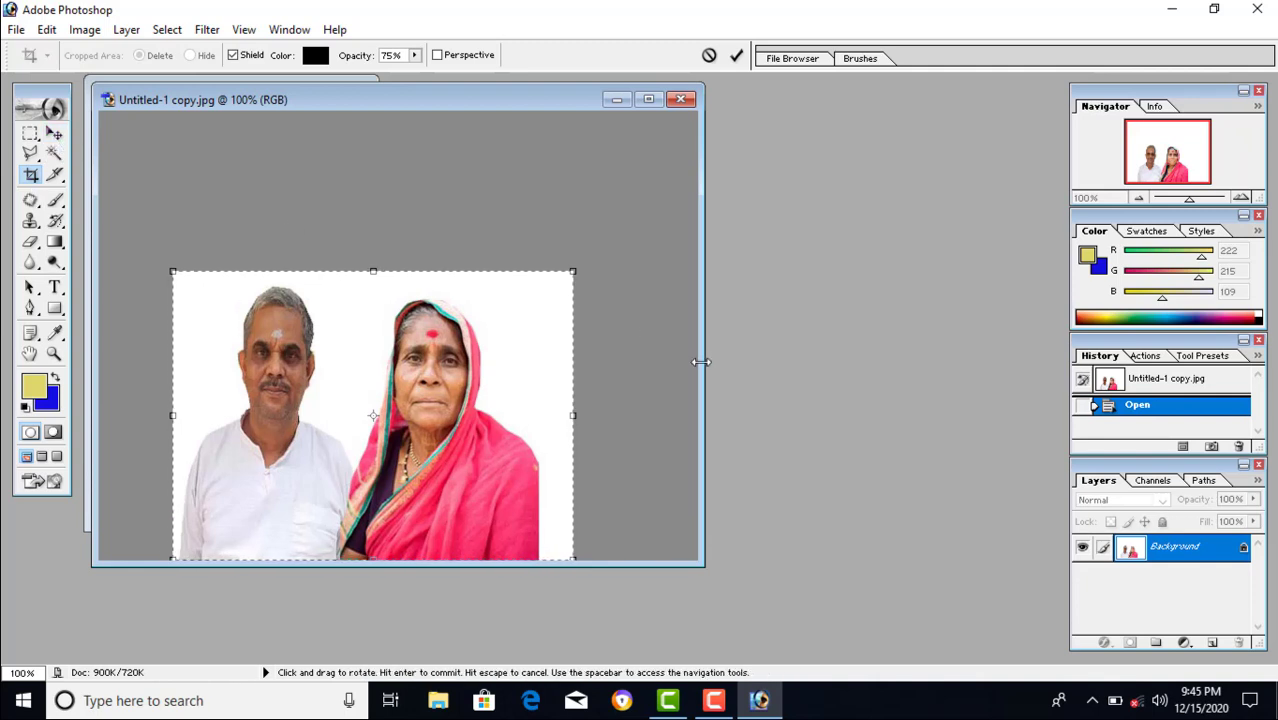
{"action": "key", "text": "Return"}
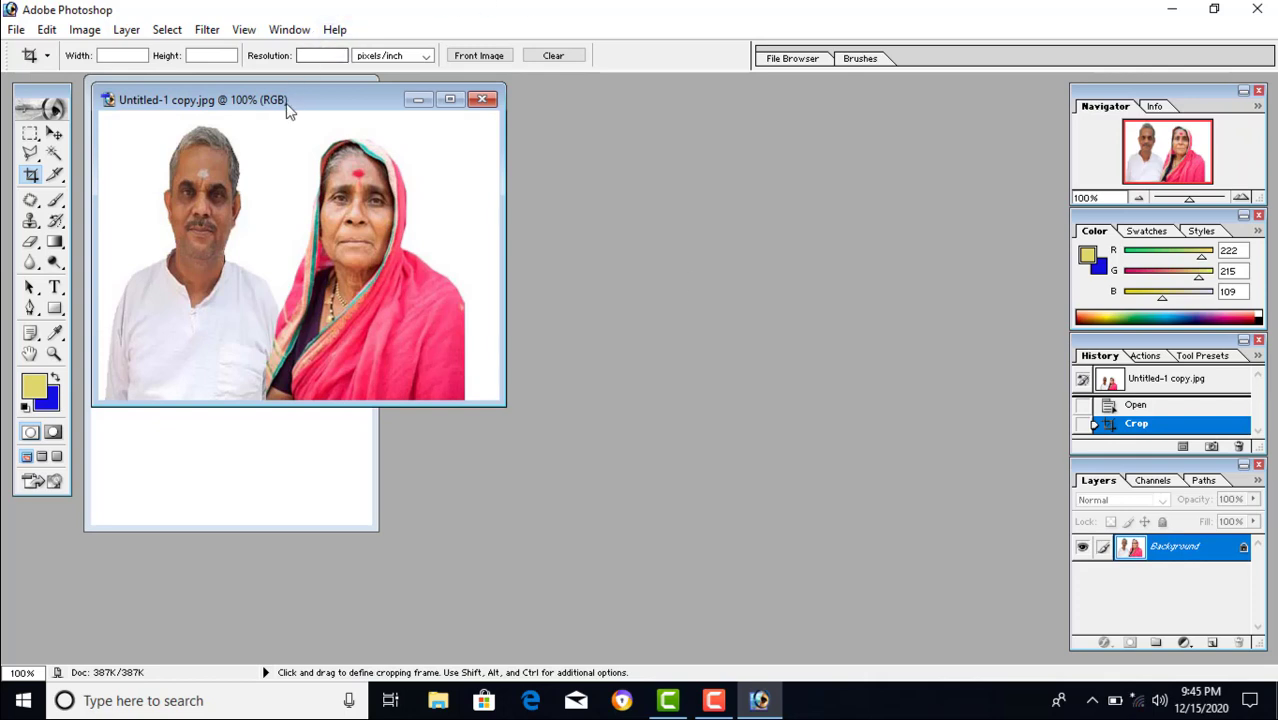
{"action": "left_click_drag", "start_coordinate": [286, 103], "coordinate": [675, 174]}
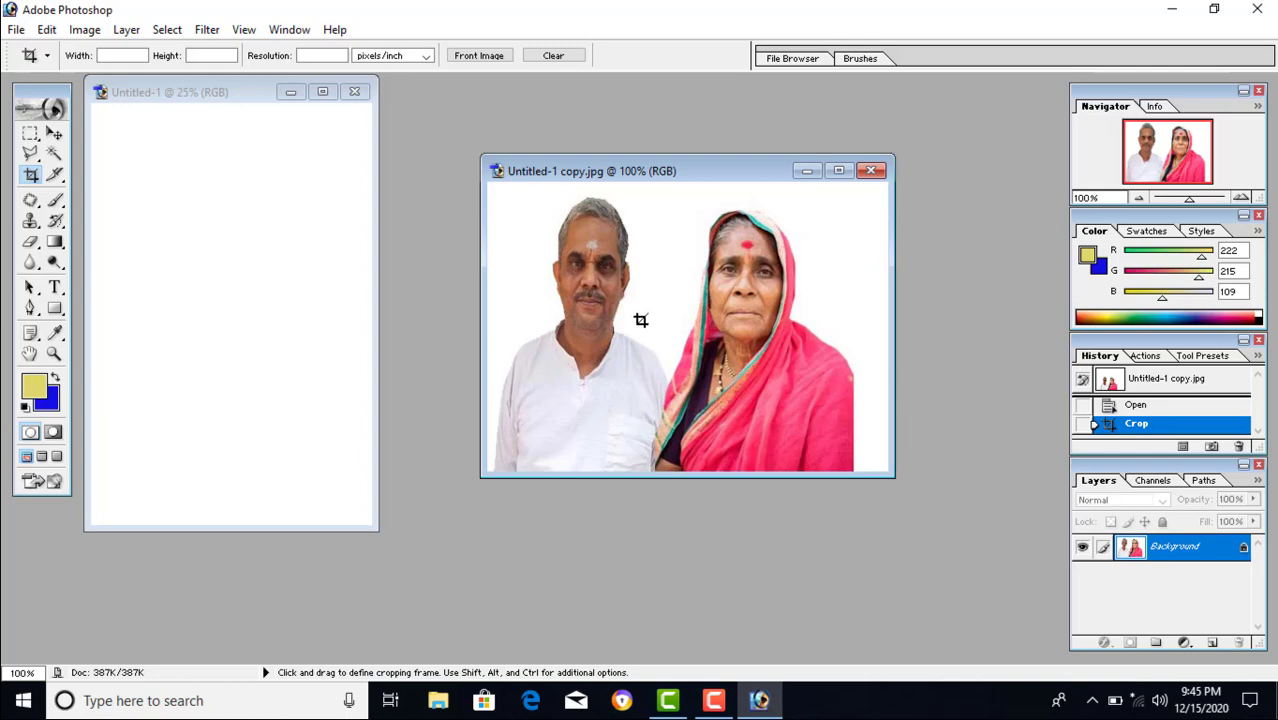
{"action": "left_click", "coordinate": [54, 134]}
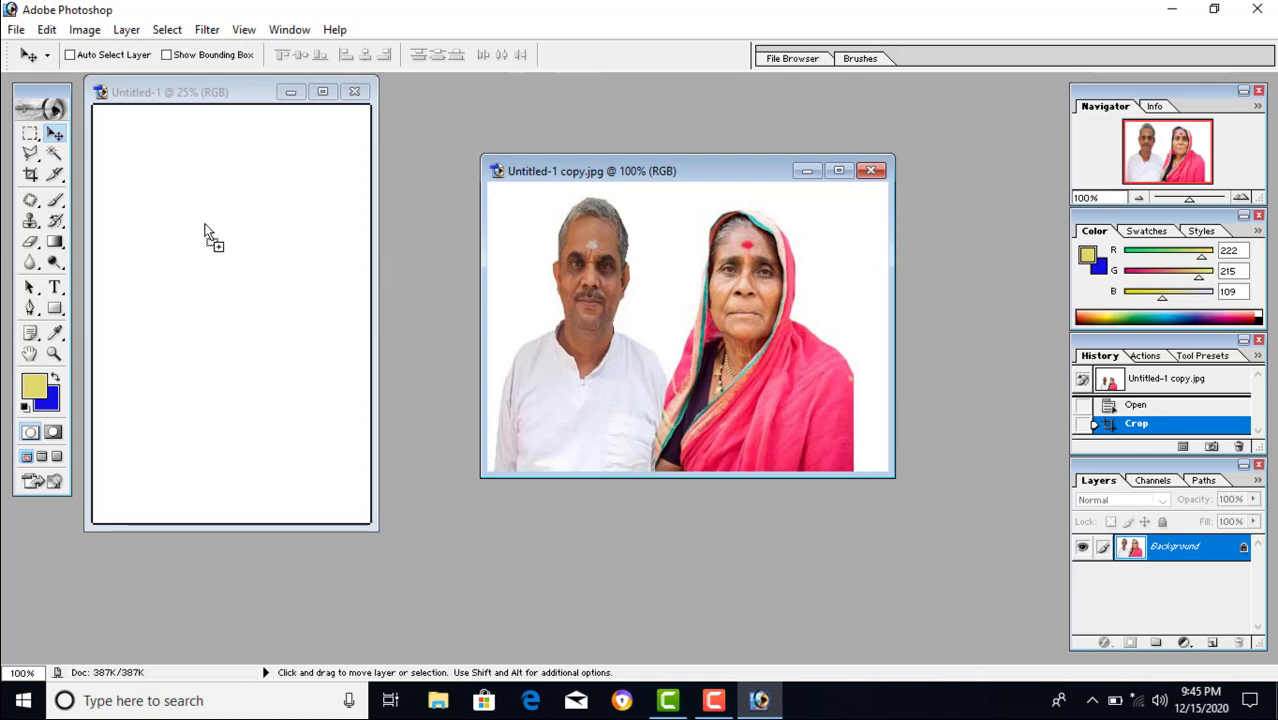
Drag the cropped couple photo into the 4x6 page's top-left corner and enlarge it slightly.
{"action": "mouse_move", "coordinate": [328, 299]}
{"action": "left_mouse_down"}
{"action": "mouse_move", "coordinate": [196, 211]}
{"action": "mouse_move", "coordinate": [168, 165]}
{"action": "left_mouse_up"}
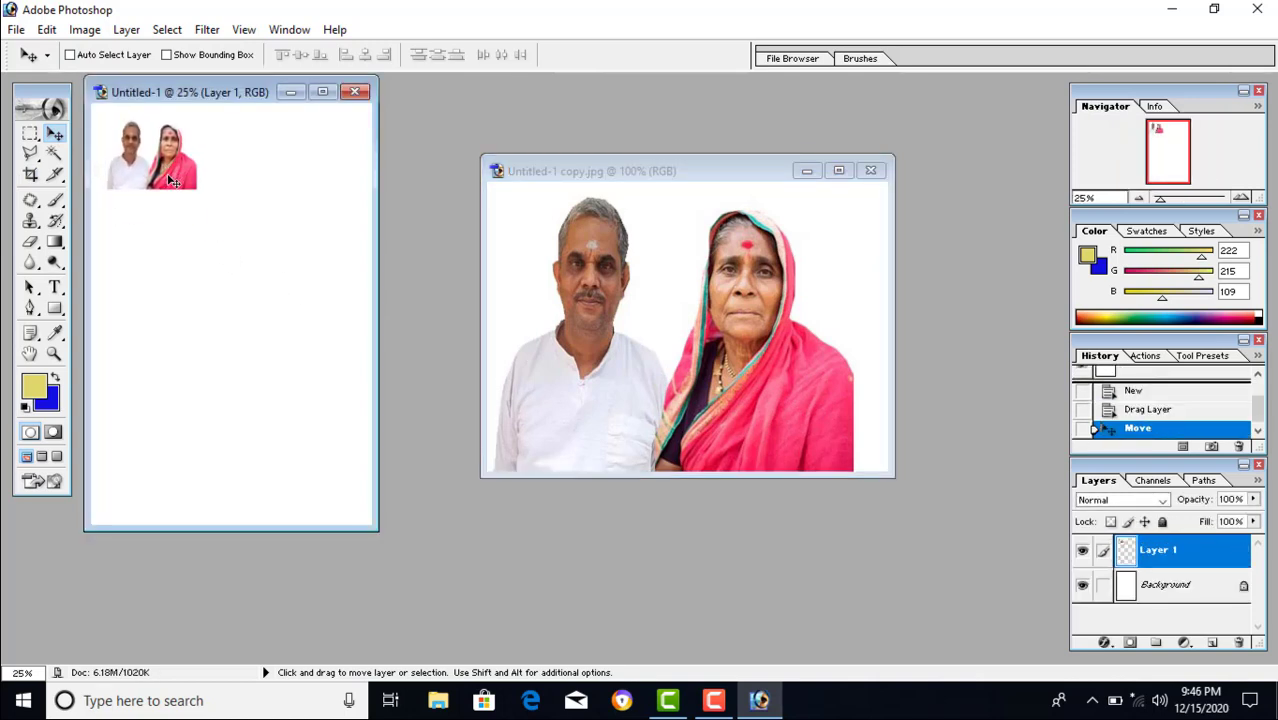
{"action": "key", "text": "ctrl+t"}
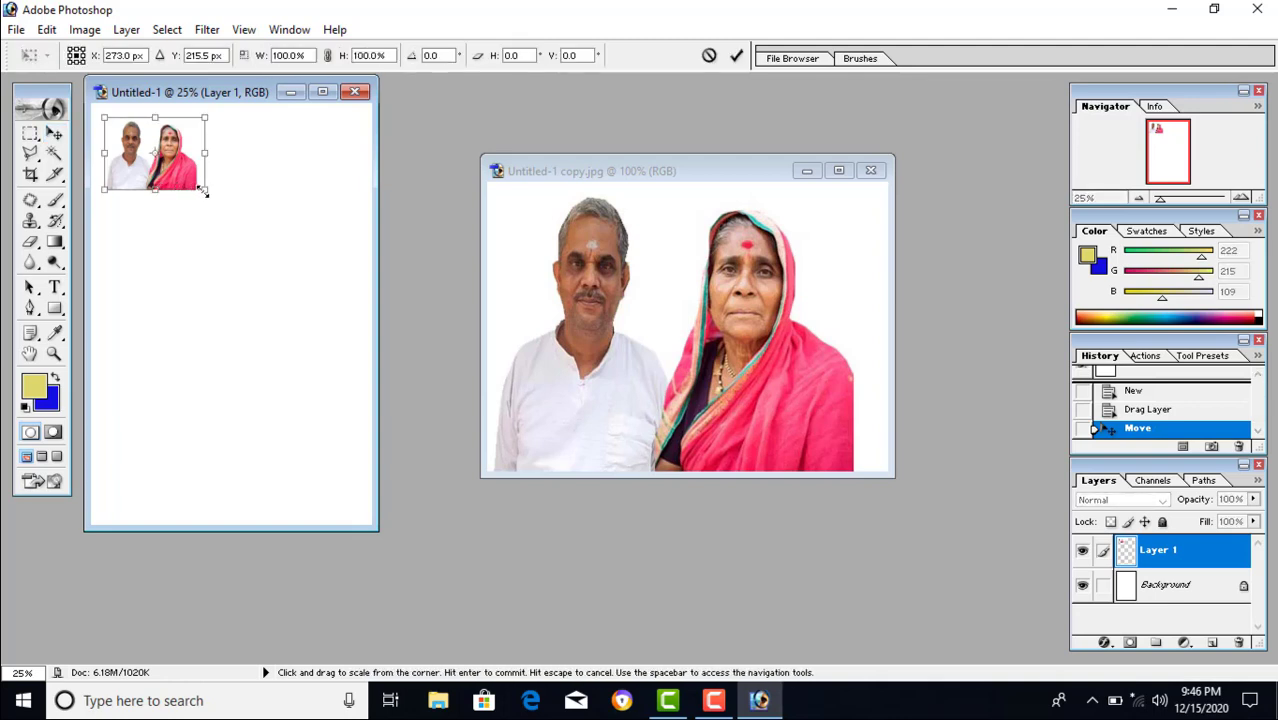
{"action": "left_click_drag", "start_coordinate": [197, 189], "coordinate": [222, 205]}
{"action": "mouse_move", "coordinate": [220, 198]}
{"action": "left_mouse_down"}
{"action": "mouse_move", "coordinate": [192, 171]}
{"action": "mouse_move", "coordinate": [181, 177]}
{"action": "left_mouse_up"}
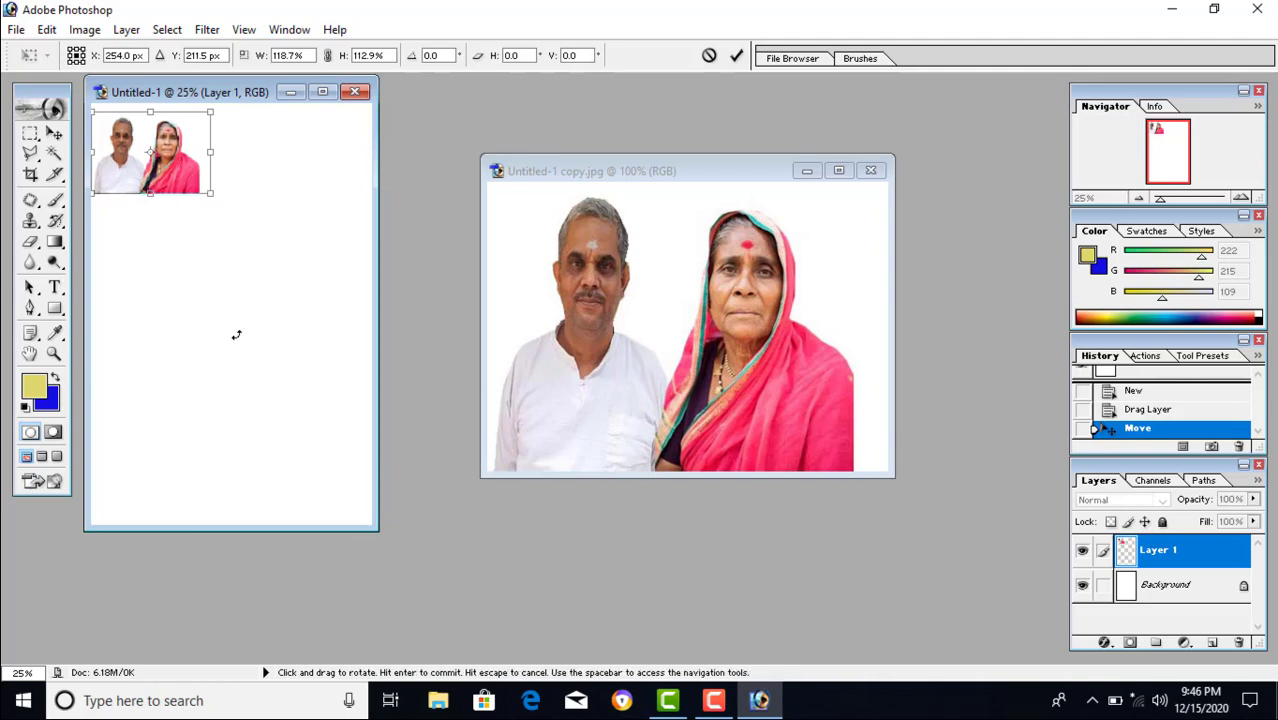
{"action": "left_click", "coordinate": [56, 136]}
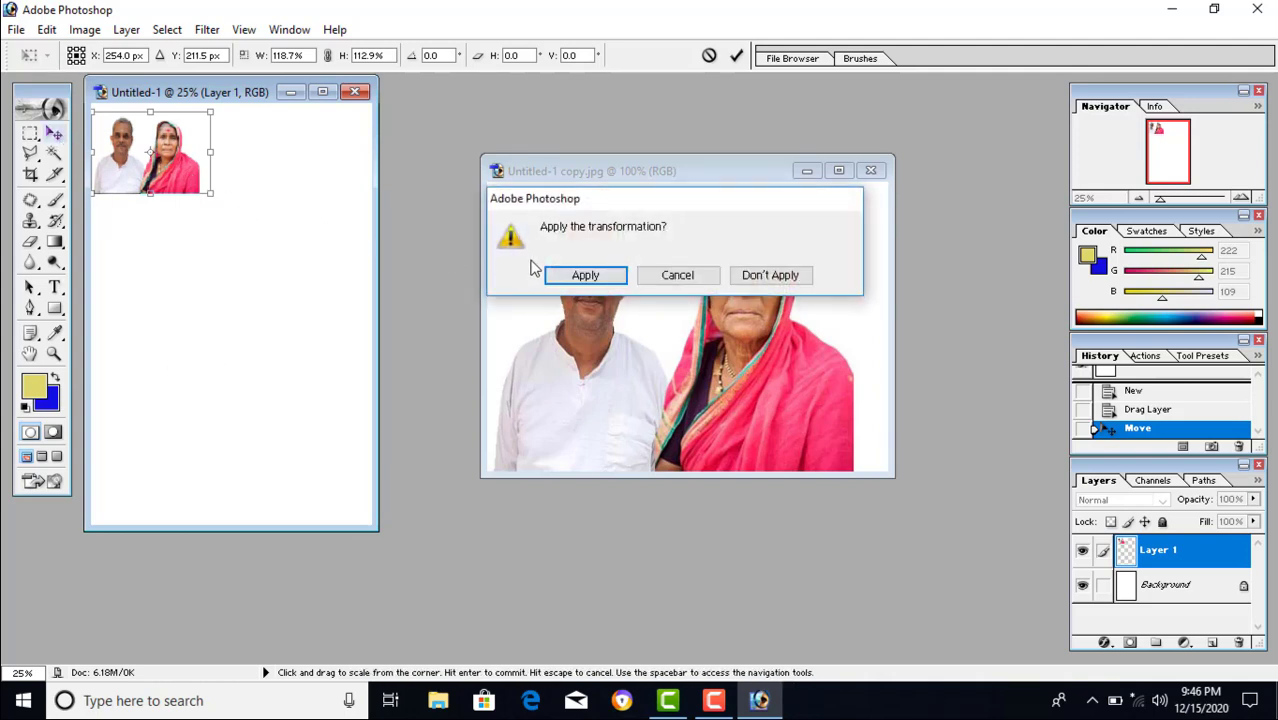
{"action": "left_click", "coordinate": [587, 273]}
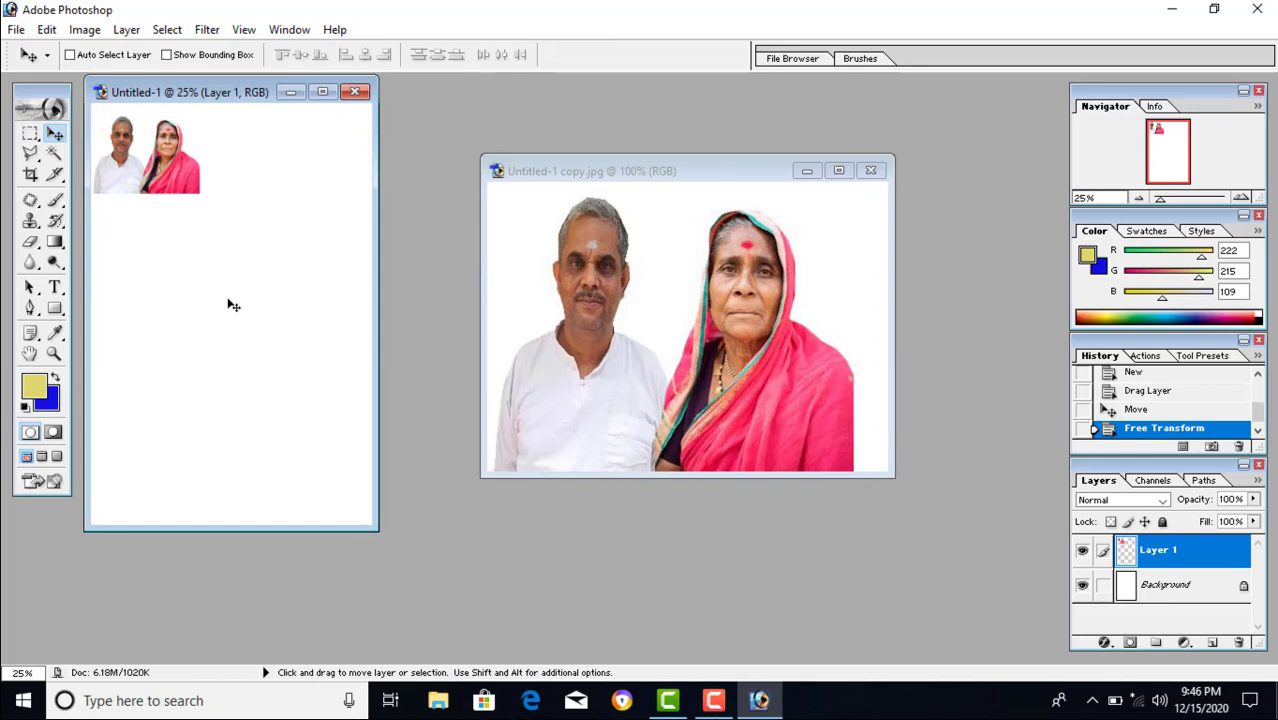
Alt+Shift-drag copies of the couple photo into two aligned columns of four rows.
{"action": "key", "text": "alt+shift"}
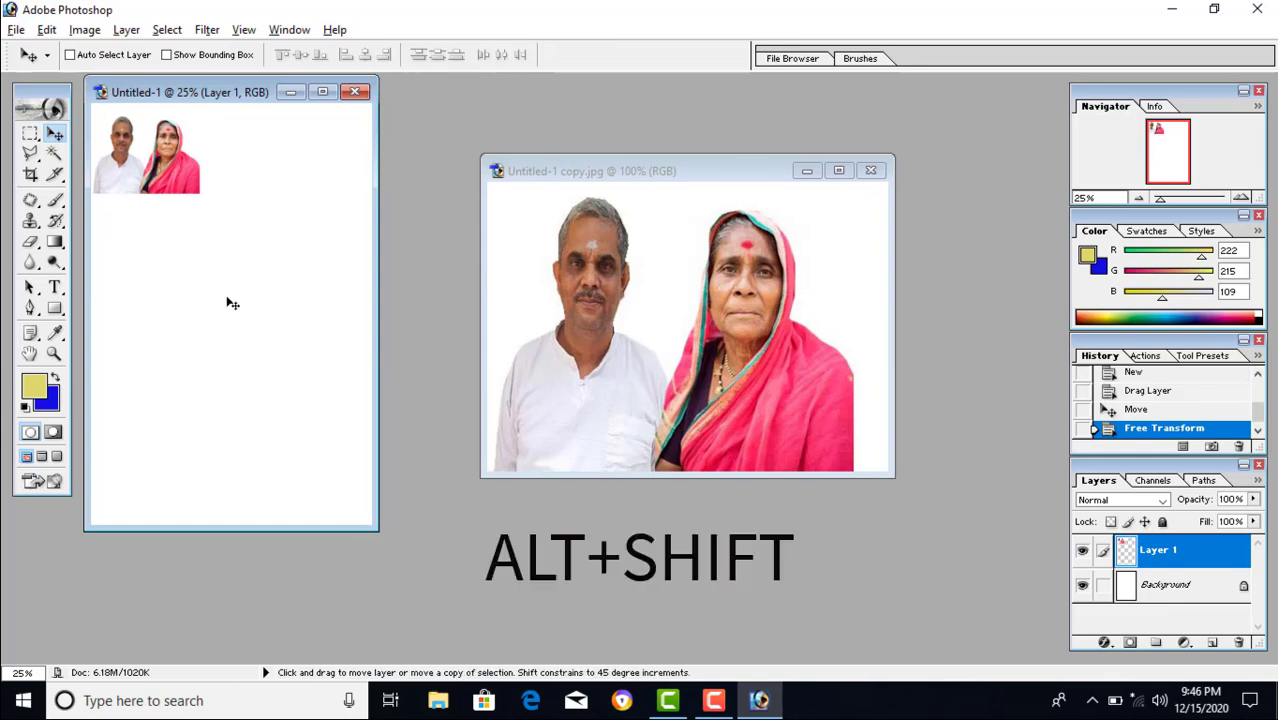
{"action": "left_click_drag", "start_coordinate": [156, 162], "coordinate": [278, 169]}
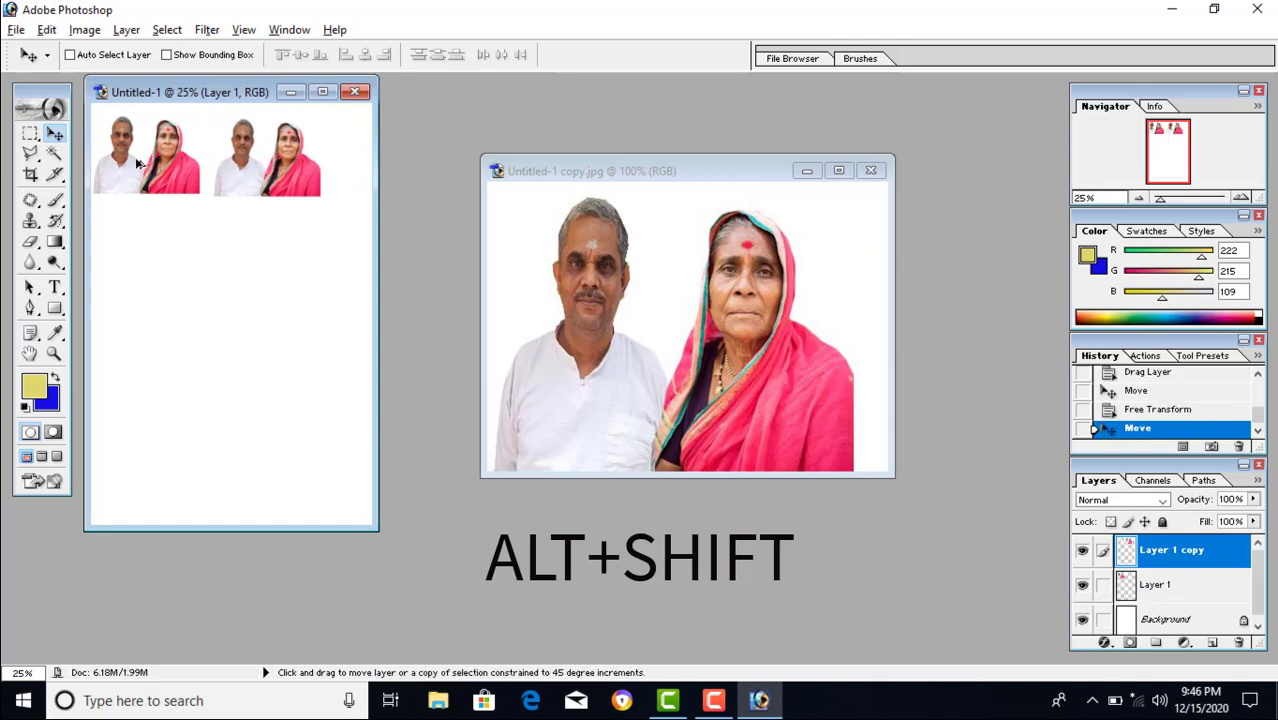
{"action": "left_click_drag", "start_coordinate": [141, 162], "coordinate": [137, 255]}
{"action": "left_click", "coordinate": [137, 255], "text": "alt+shift"}
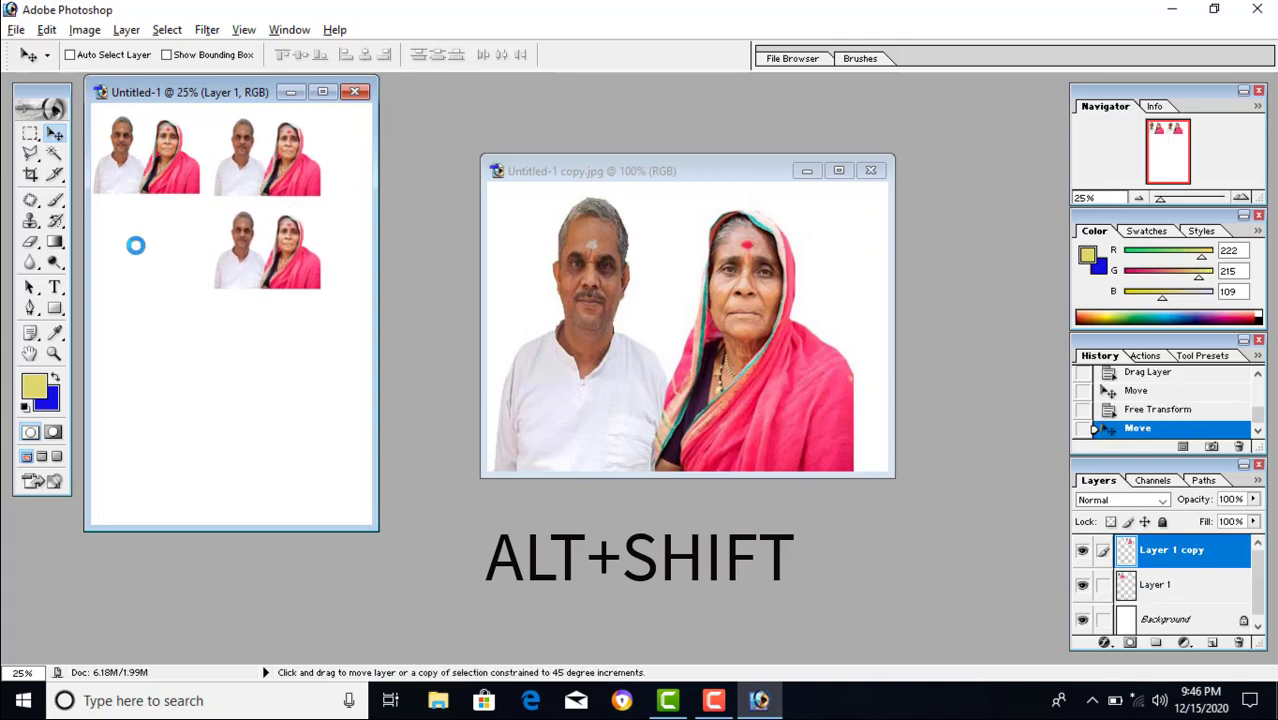
{"action": "left_click_drag", "start_coordinate": [266, 279], "coordinate": [165, 278]}
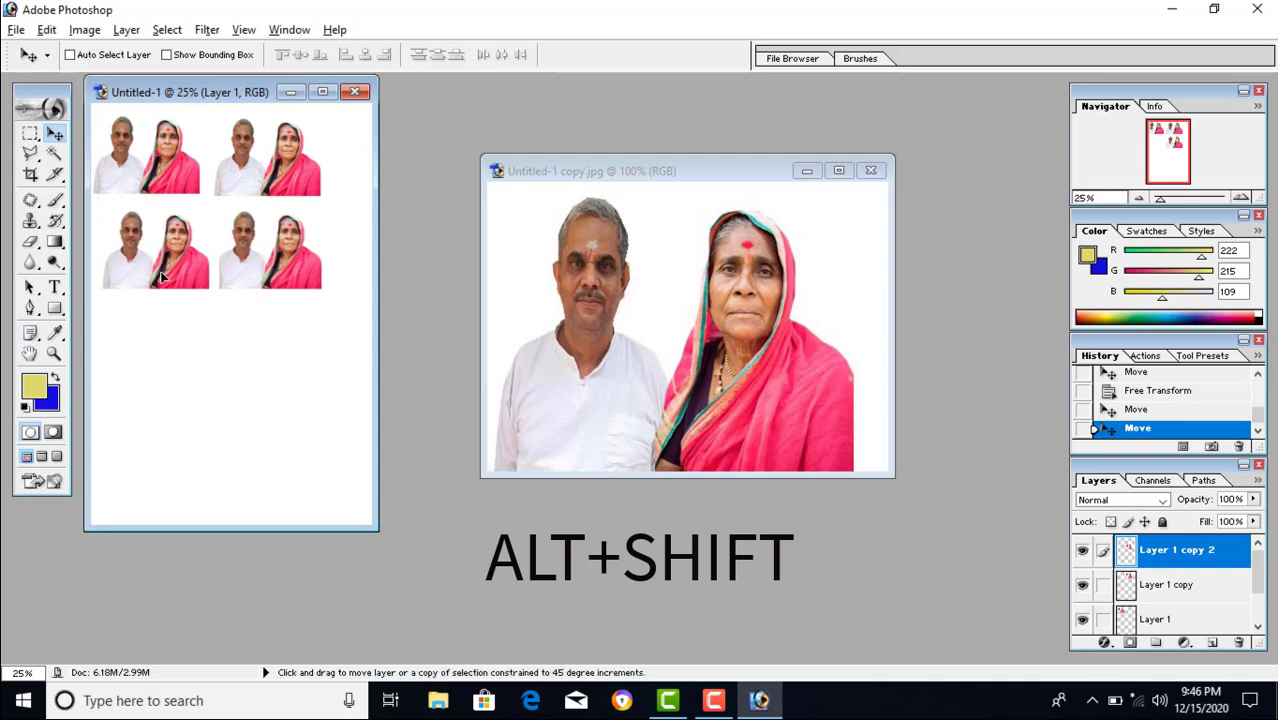
{"action": "left_click_drag", "start_coordinate": [165, 278], "coordinate": [154, 279]}
{"action": "left_click_drag", "start_coordinate": [283, 272], "coordinate": [283, 354]}
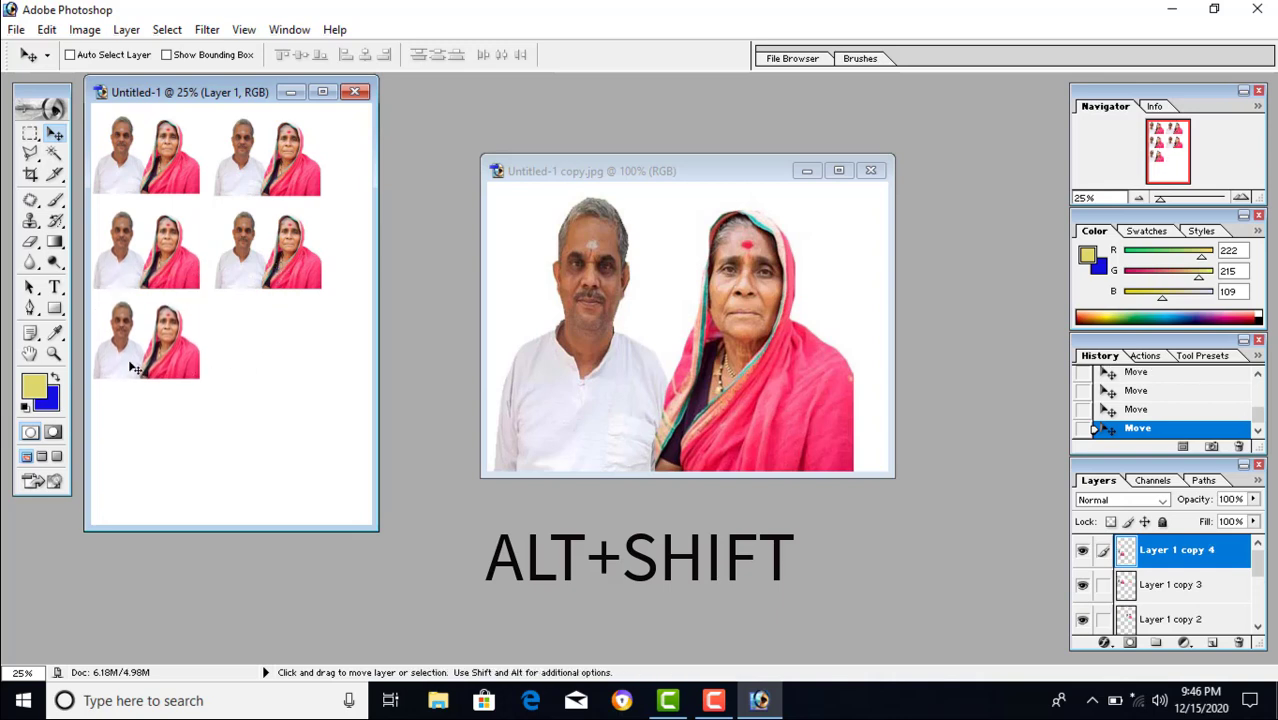
{"action": "mouse_move", "coordinate": [120, 355]}
{"action": "left_mouse_down"}
{"action": "mouse_move", "coordinate": [258, 380]}
{"action": "mouse_move", "coordinate": [246, 380]}
{"action": "left_mouse_up"}
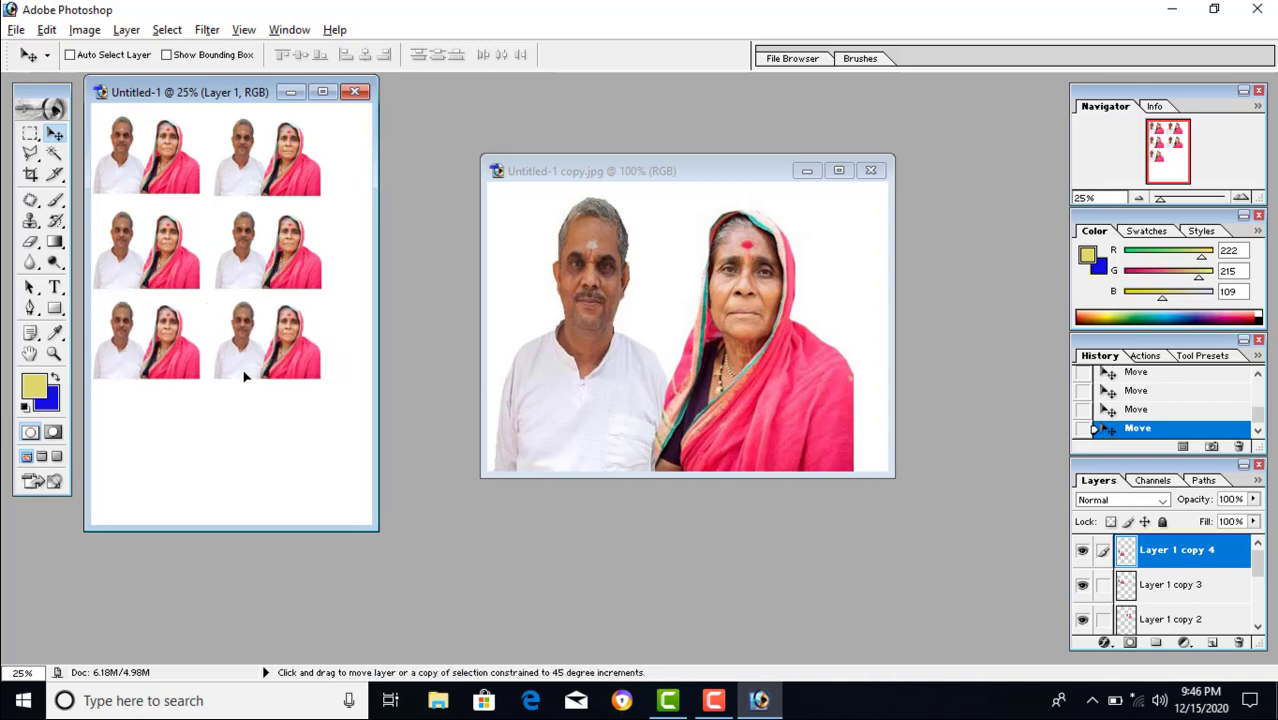
{"action": "mouse_move", "coordinate": [155, 390]}
{"action": "left_mouse_down"}
{"action": "mouse_move", "coordinate": [151, 448]}
{"action": "mouse_move", "coordinate": [192, 470]}
{"action": "mouse_move", "coordinate": [146, 494]}
{"action": "left_mouse_up"}
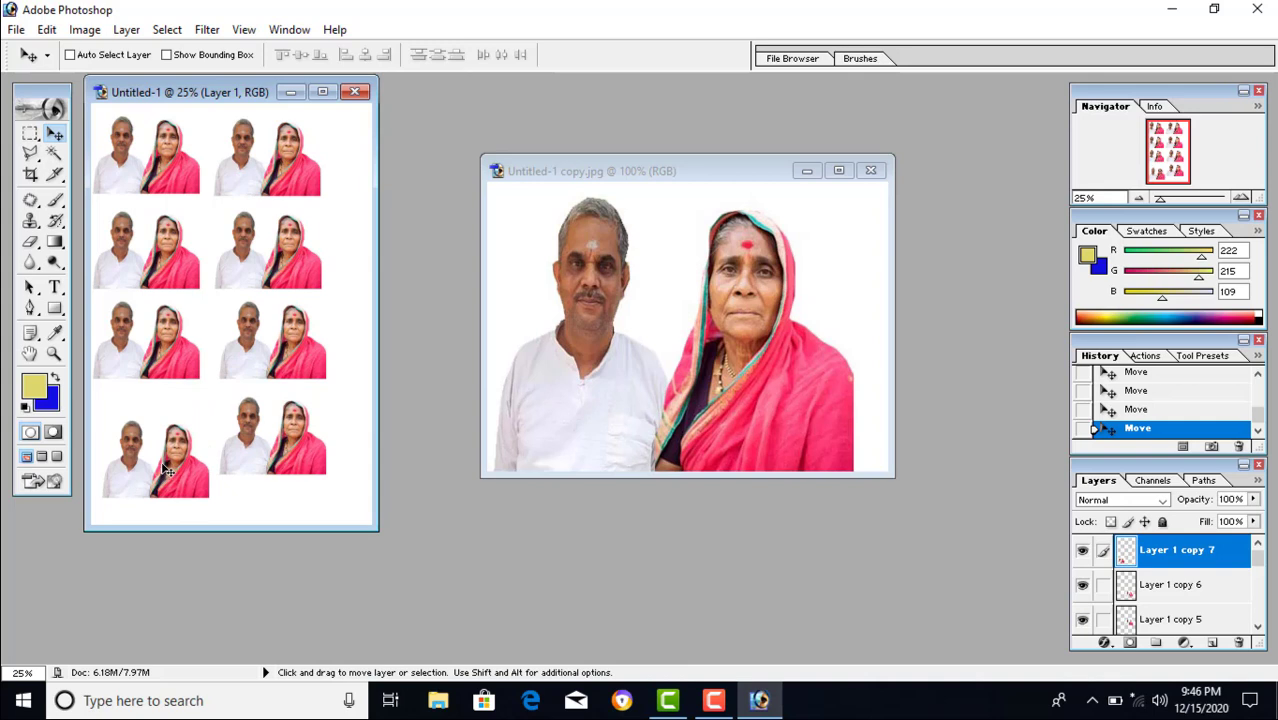
{"action": "left_click_drag", "start_coordinate": [168, 470], "coordinate": [153, 452]}
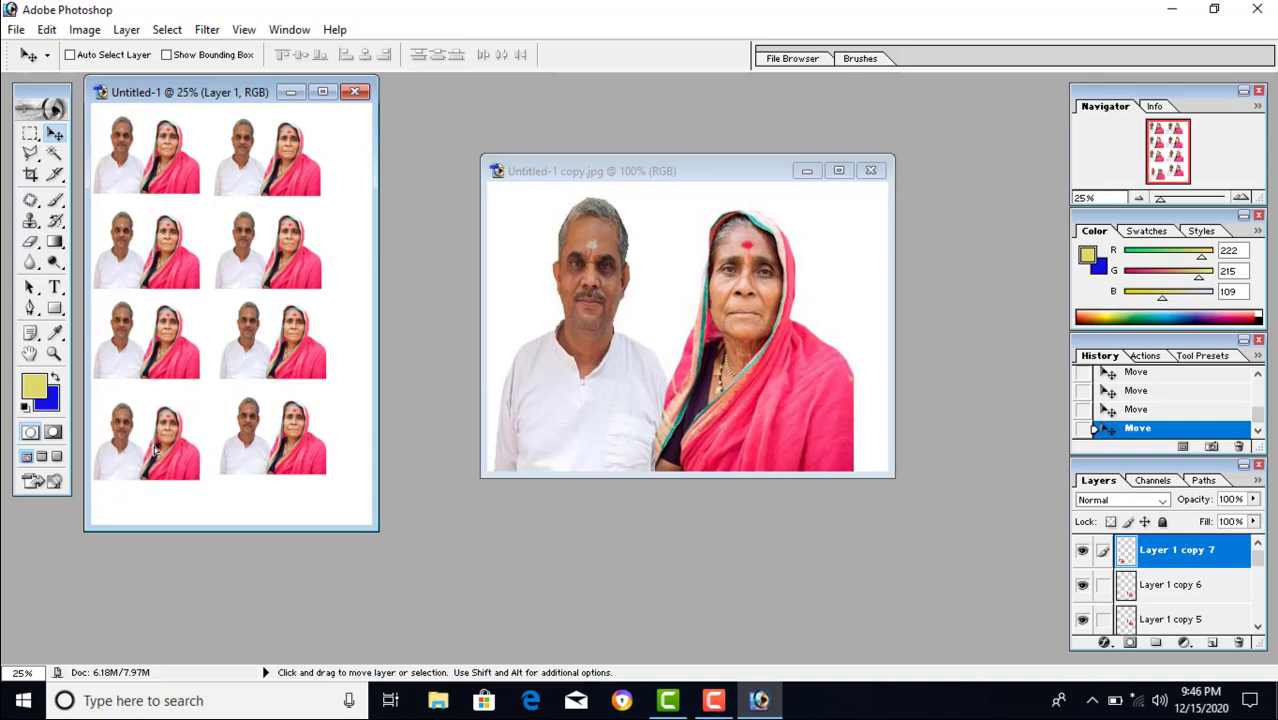